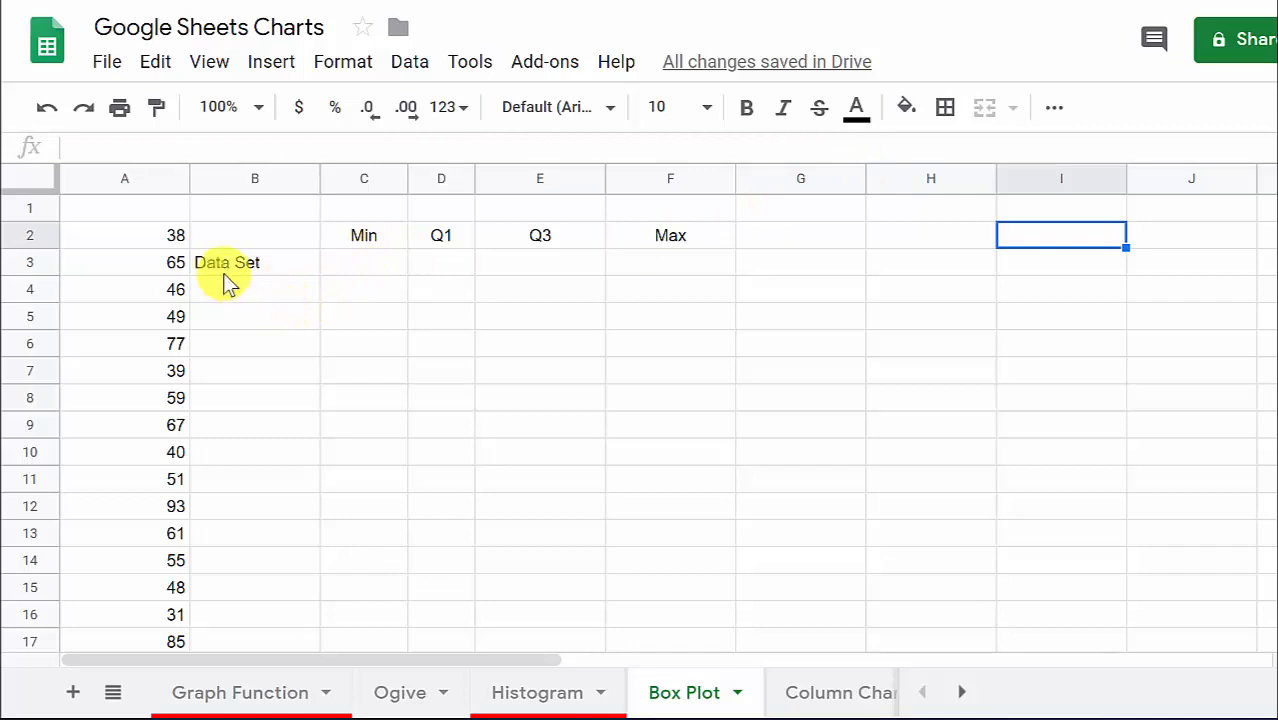
Calculate the data set's minimum in C3 with the formula =min(A2:A33).
click(158, 244)
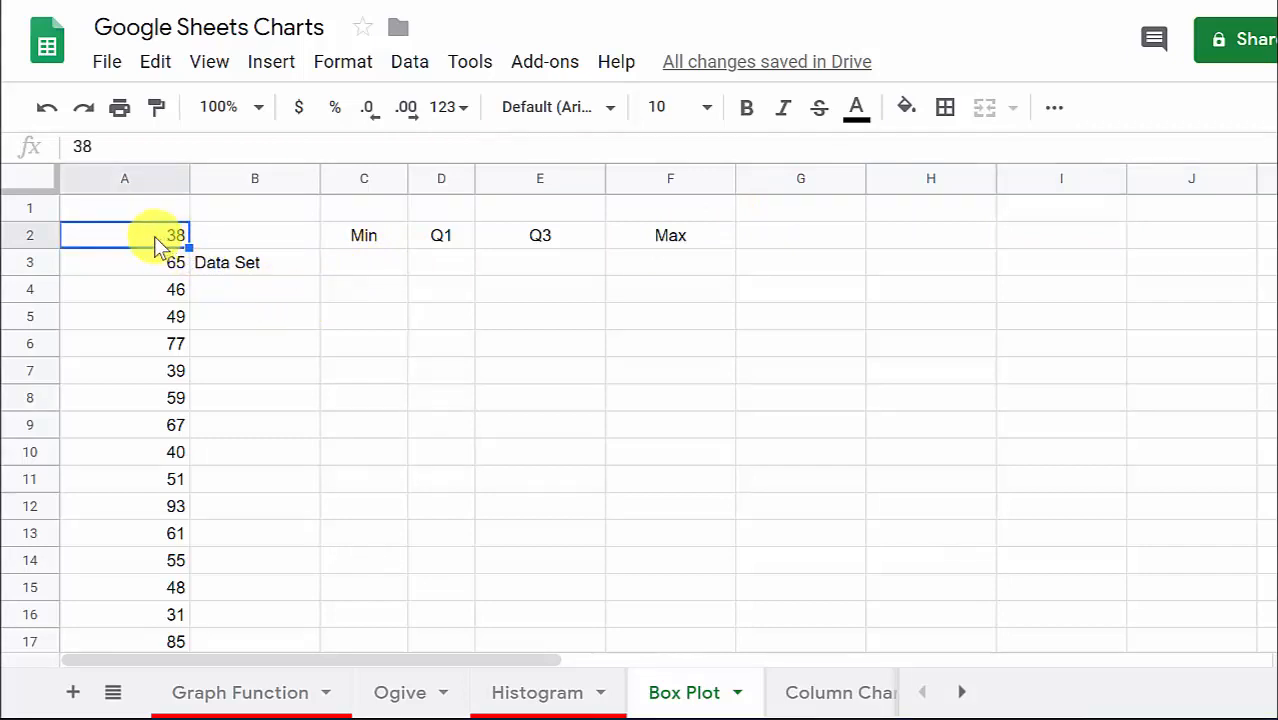
scroll(172, 275, down, 7)
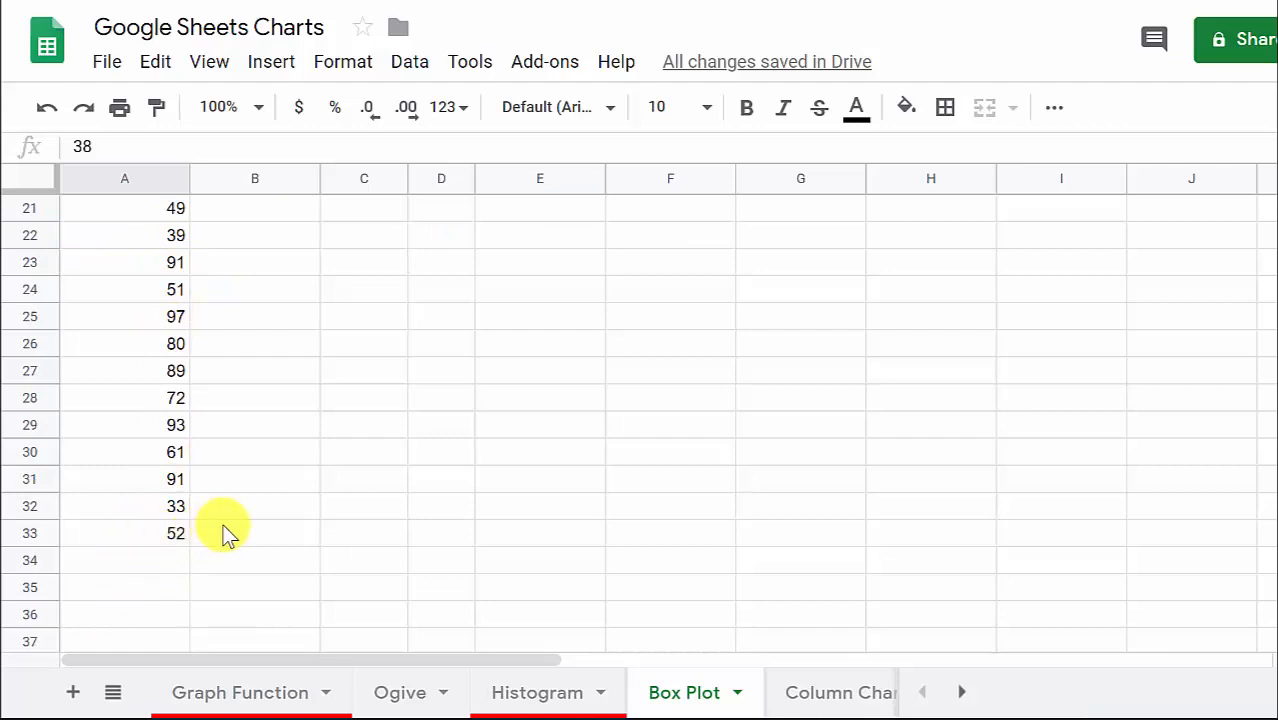
scroll(230, 525, up, 7)
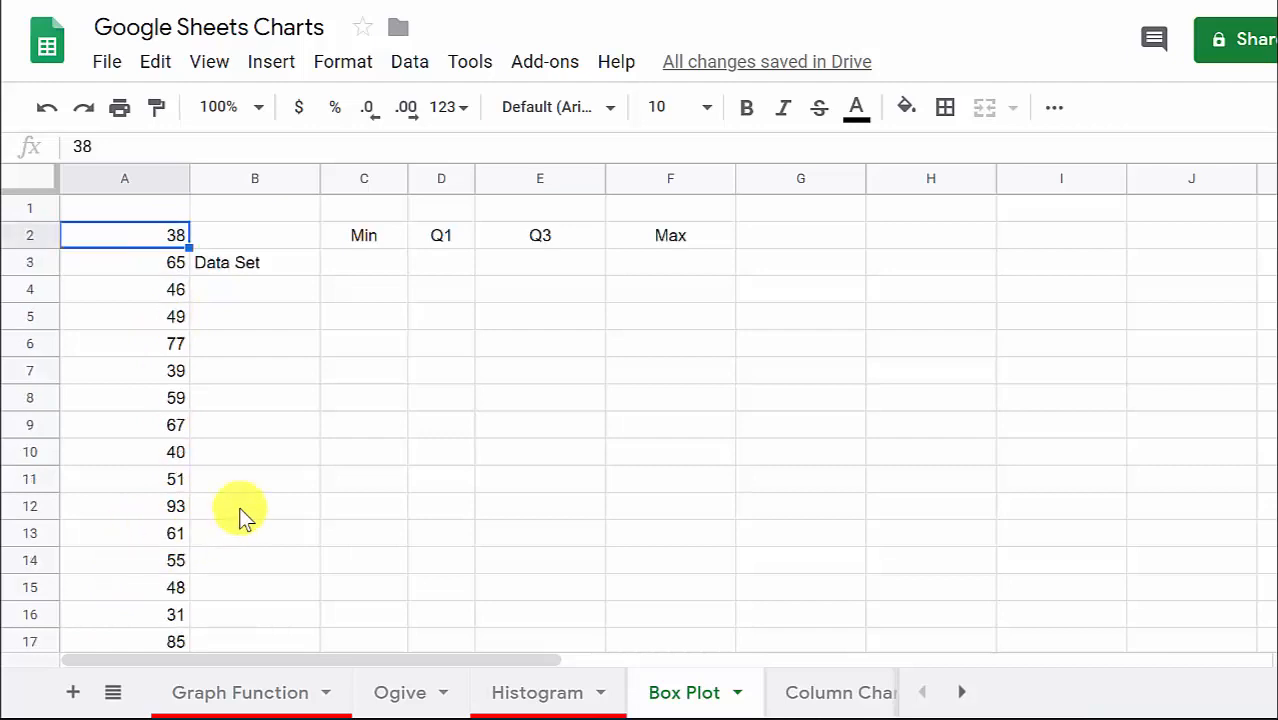
click(364, 238)
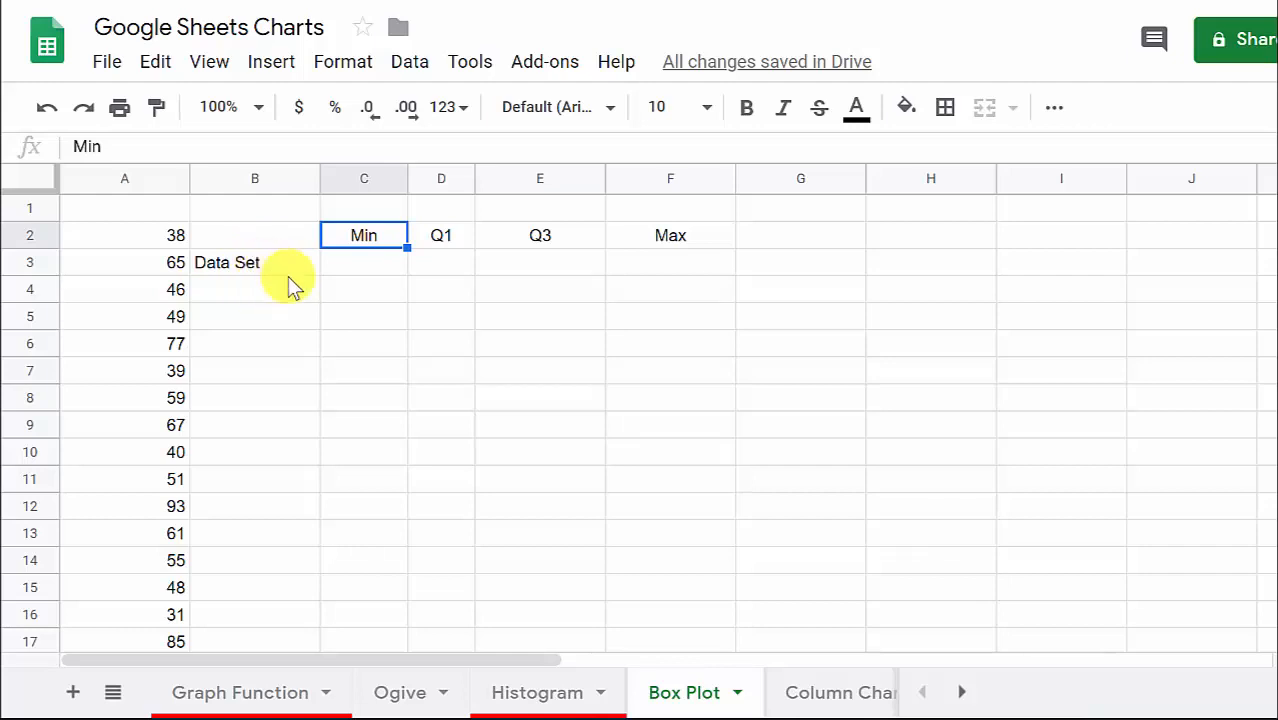
click(372, 270)
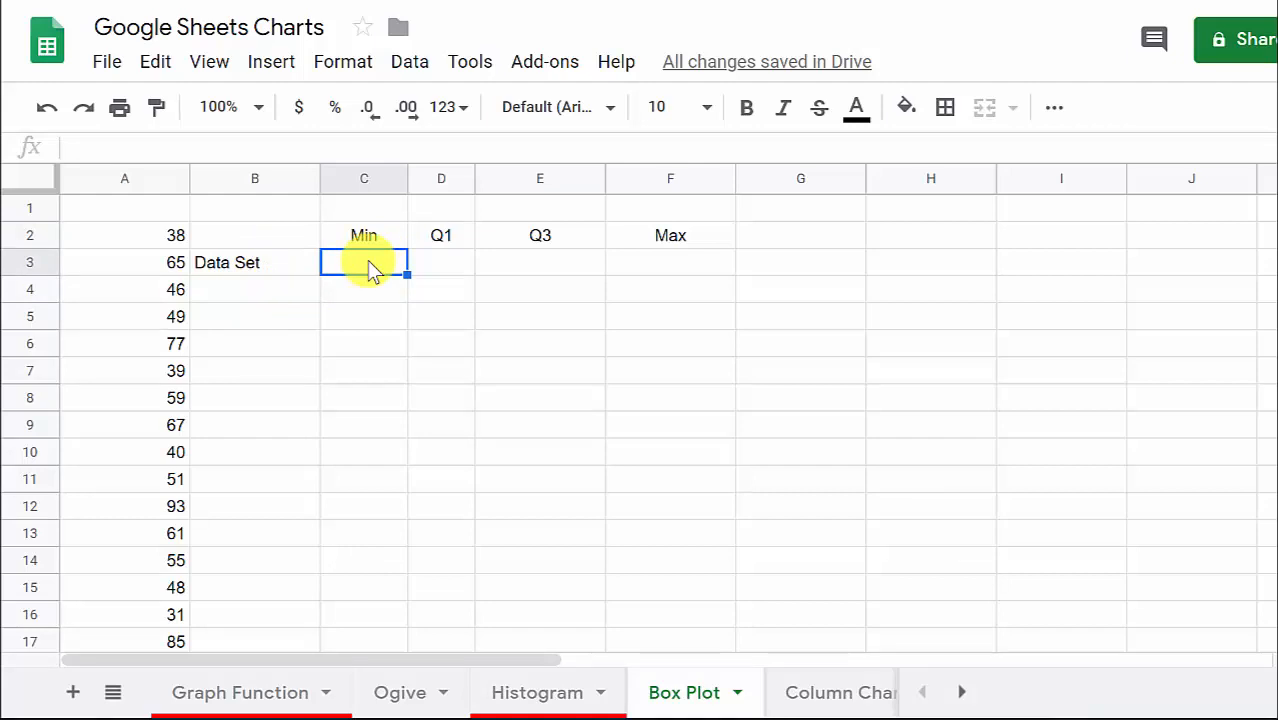
text(=)
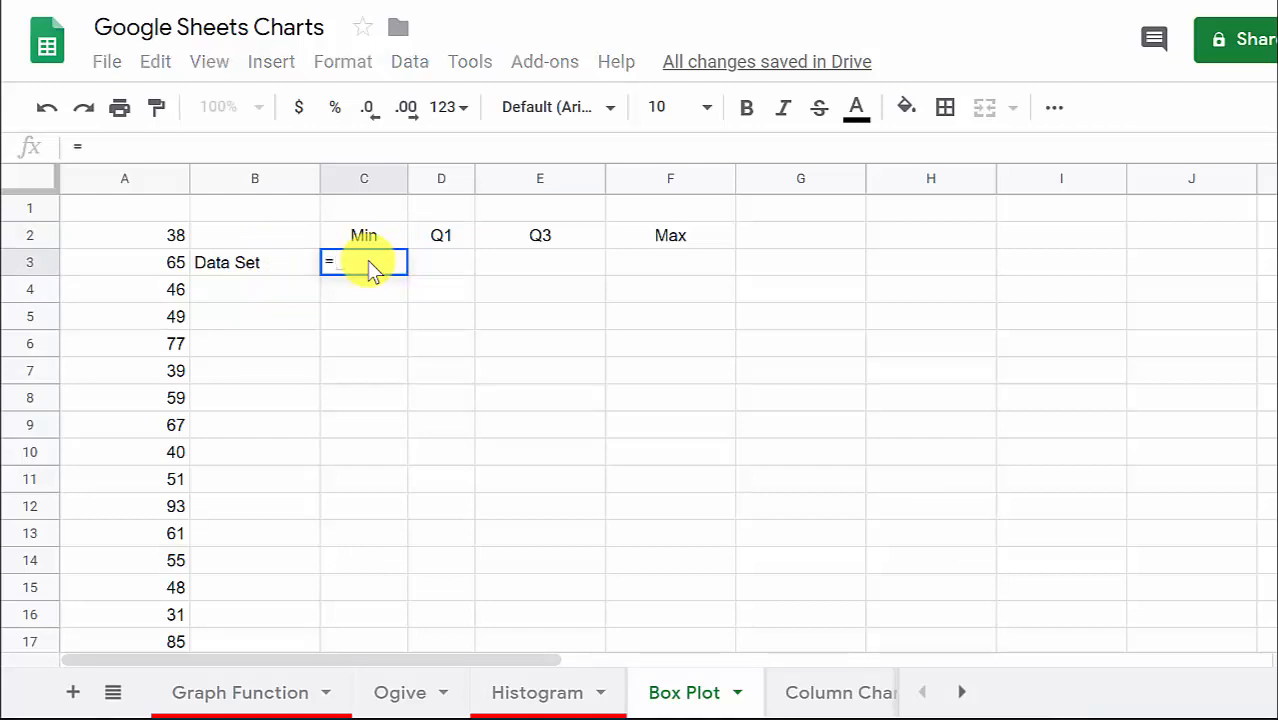
text(min)
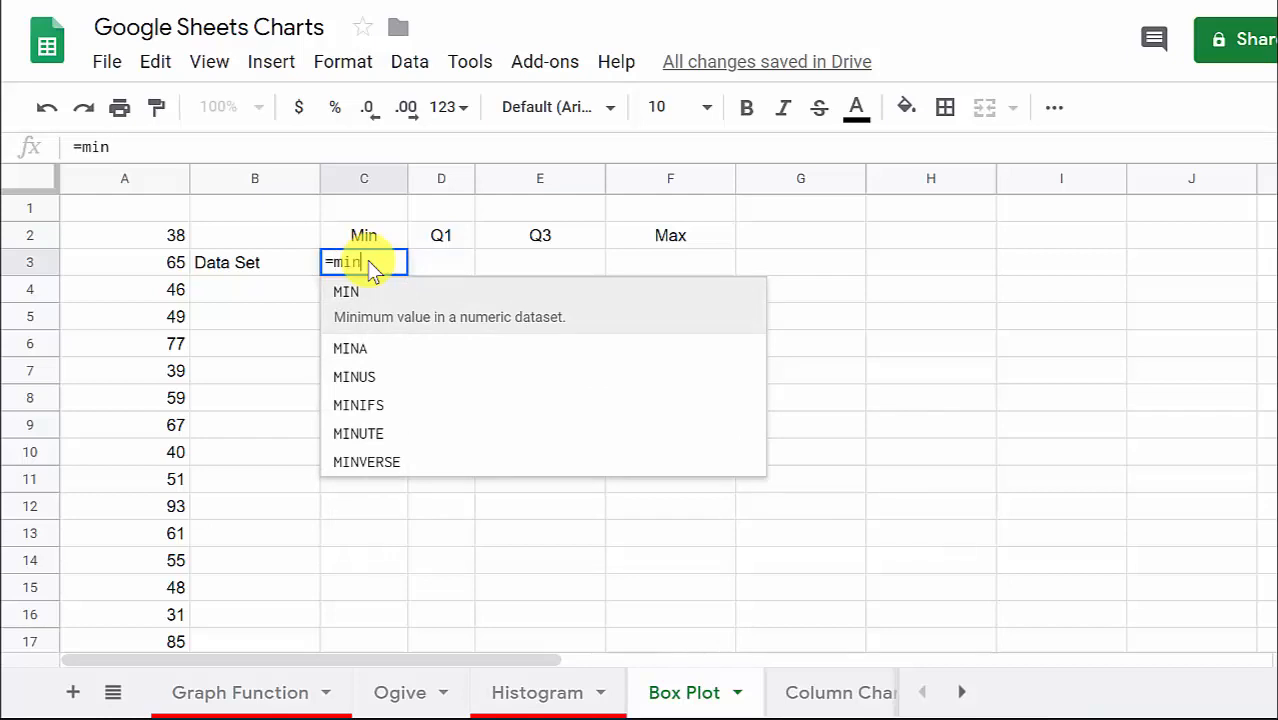
text(()
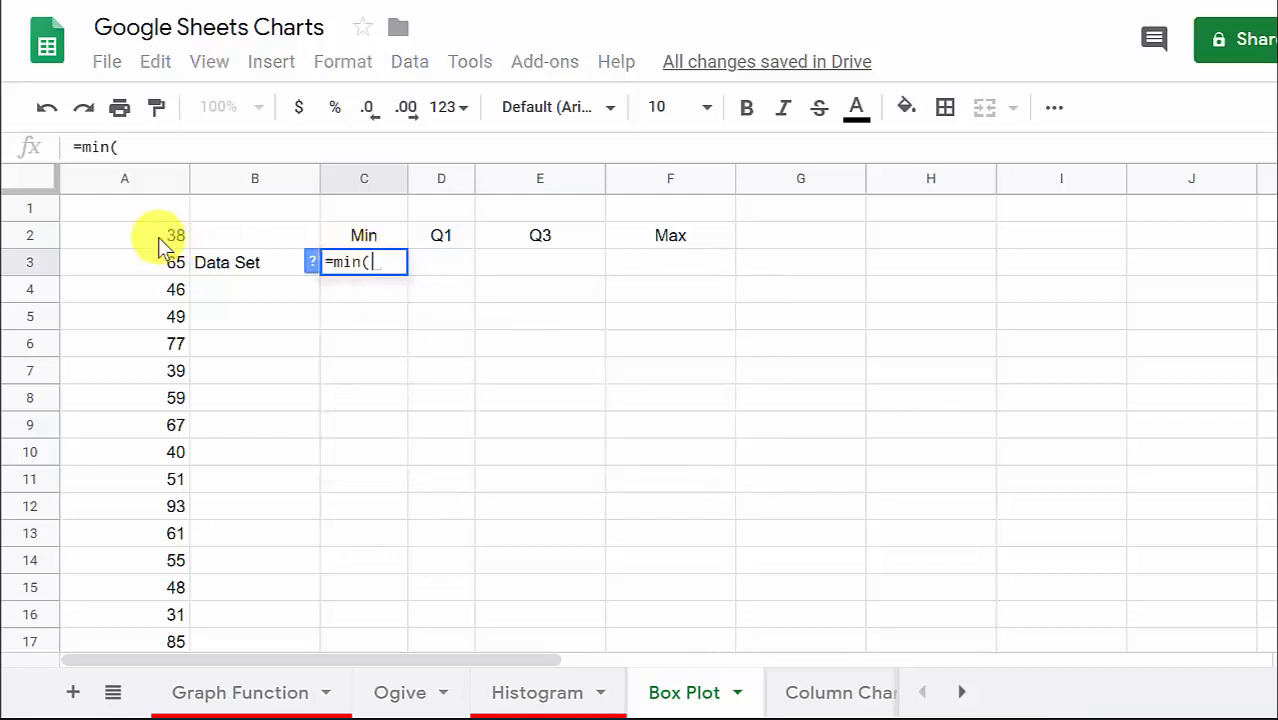
drag(158, 237, 205, 548)
text())
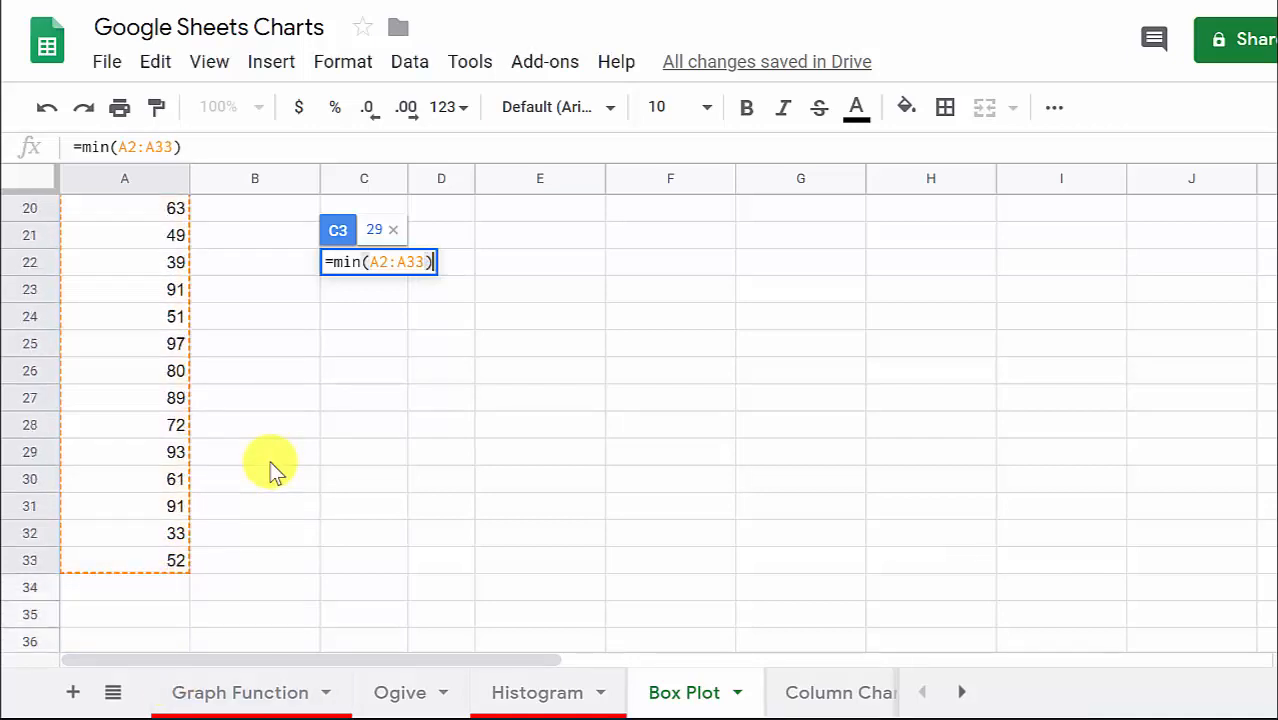
key(Return)
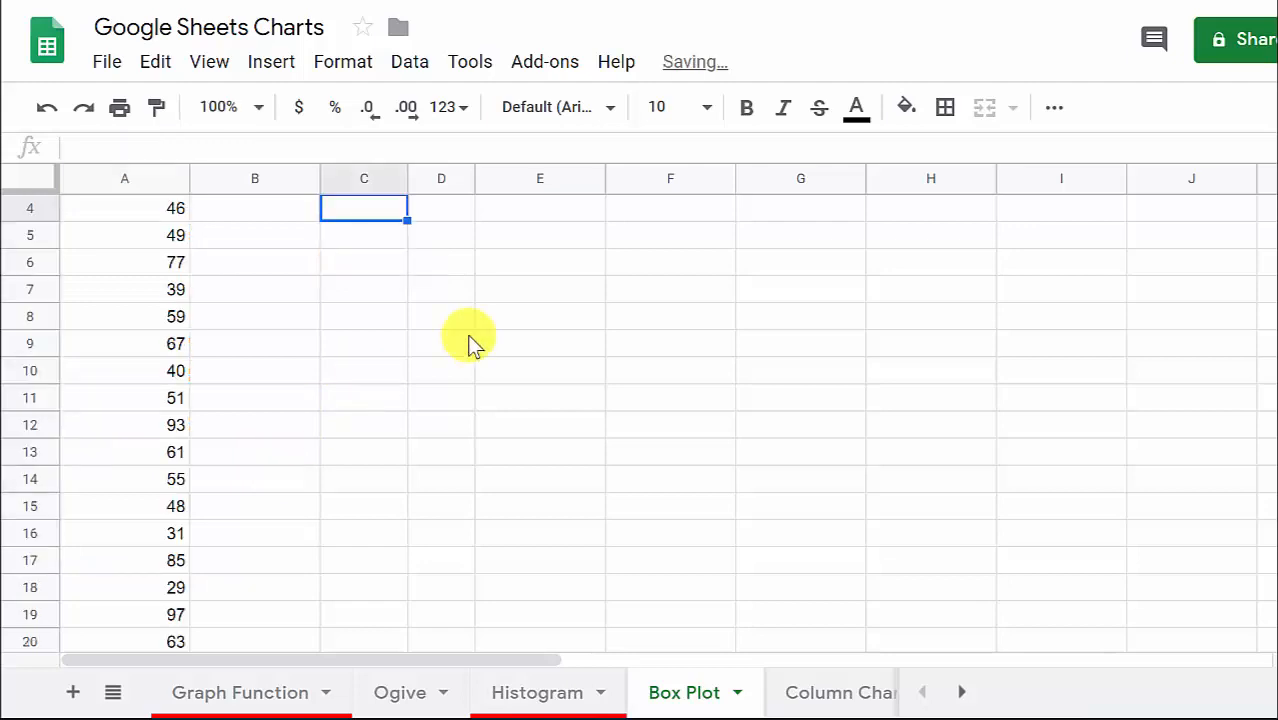
Begin a QUARTILE formula in D3, under the Q1 heading.
scroll(469, 340, up, 1)
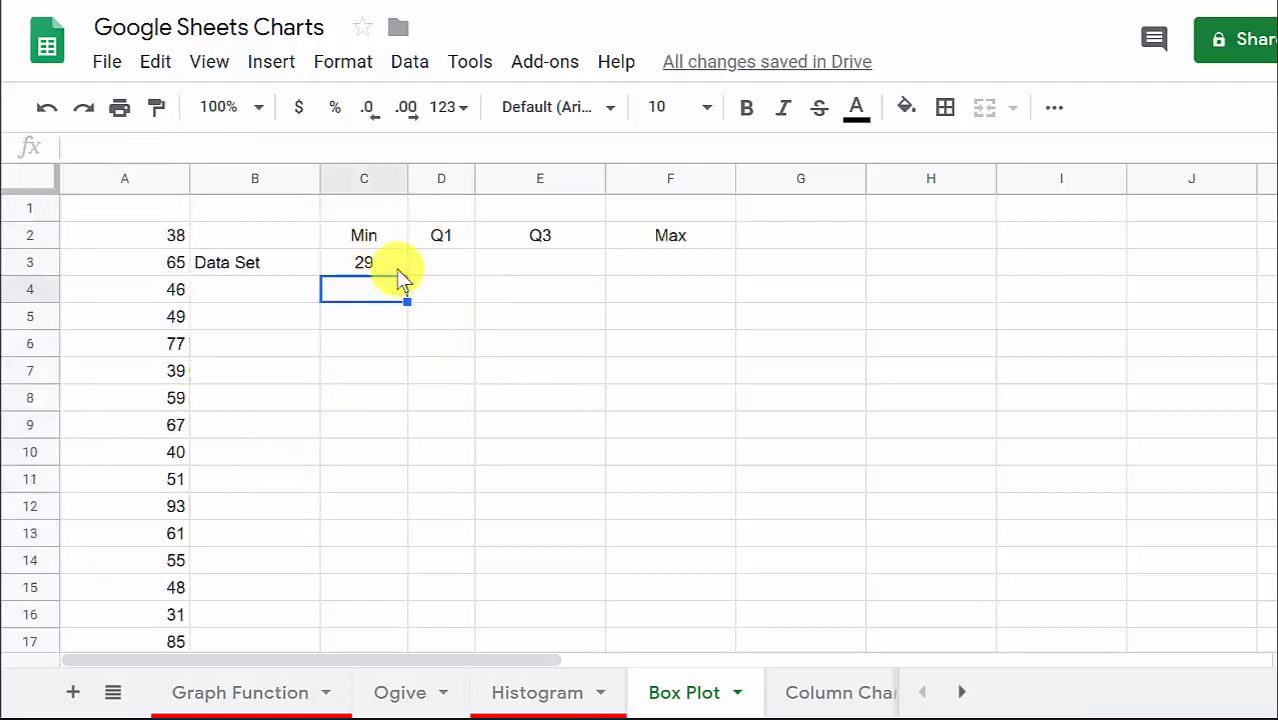
click(441, 263)
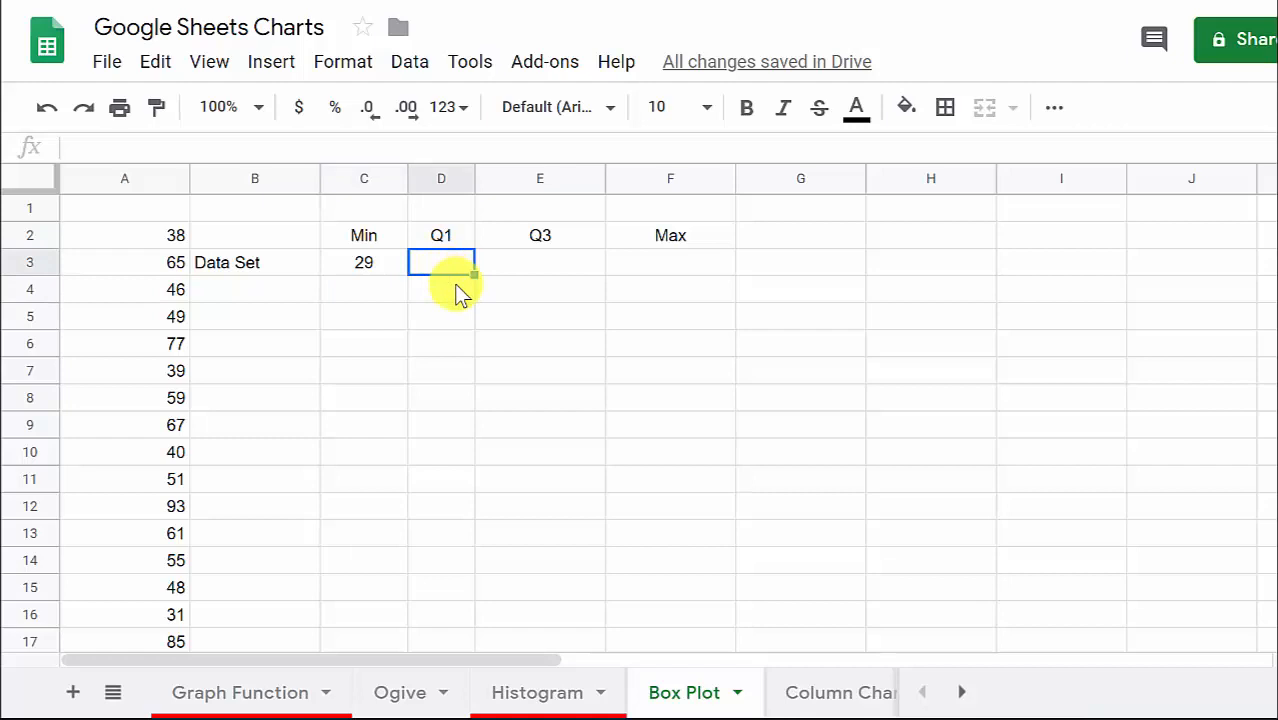
text(=)
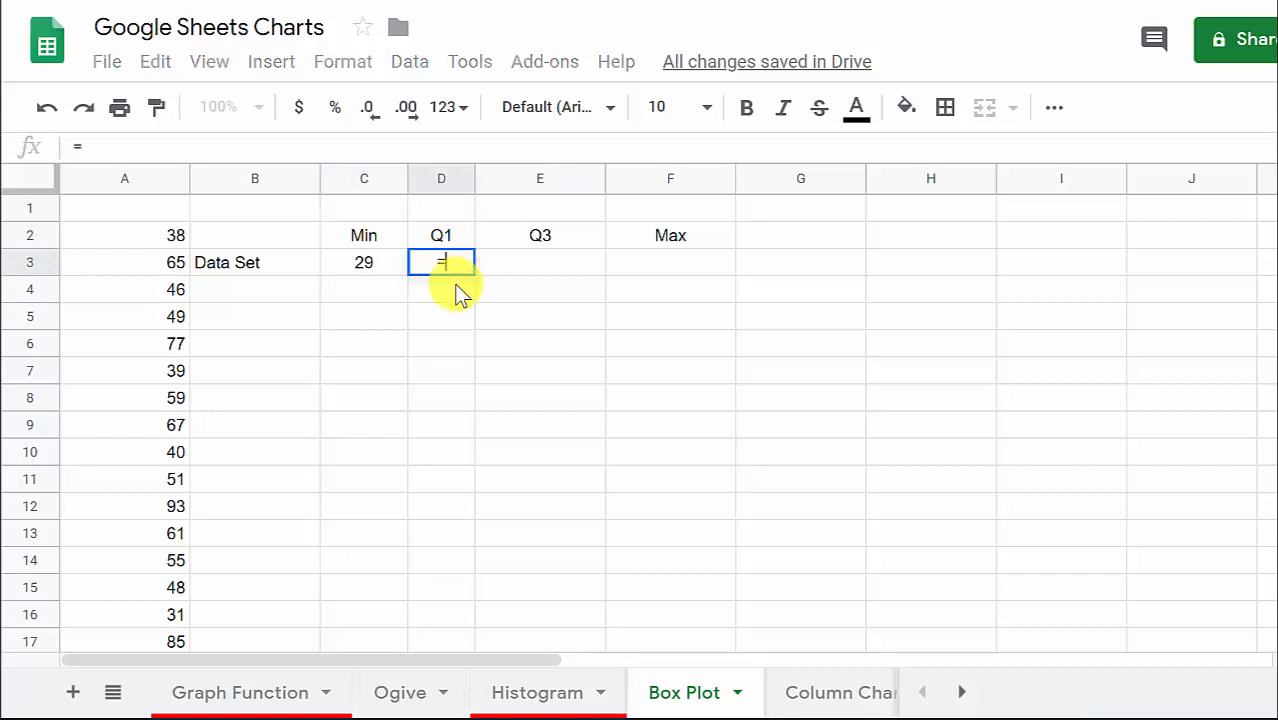
text(quart)
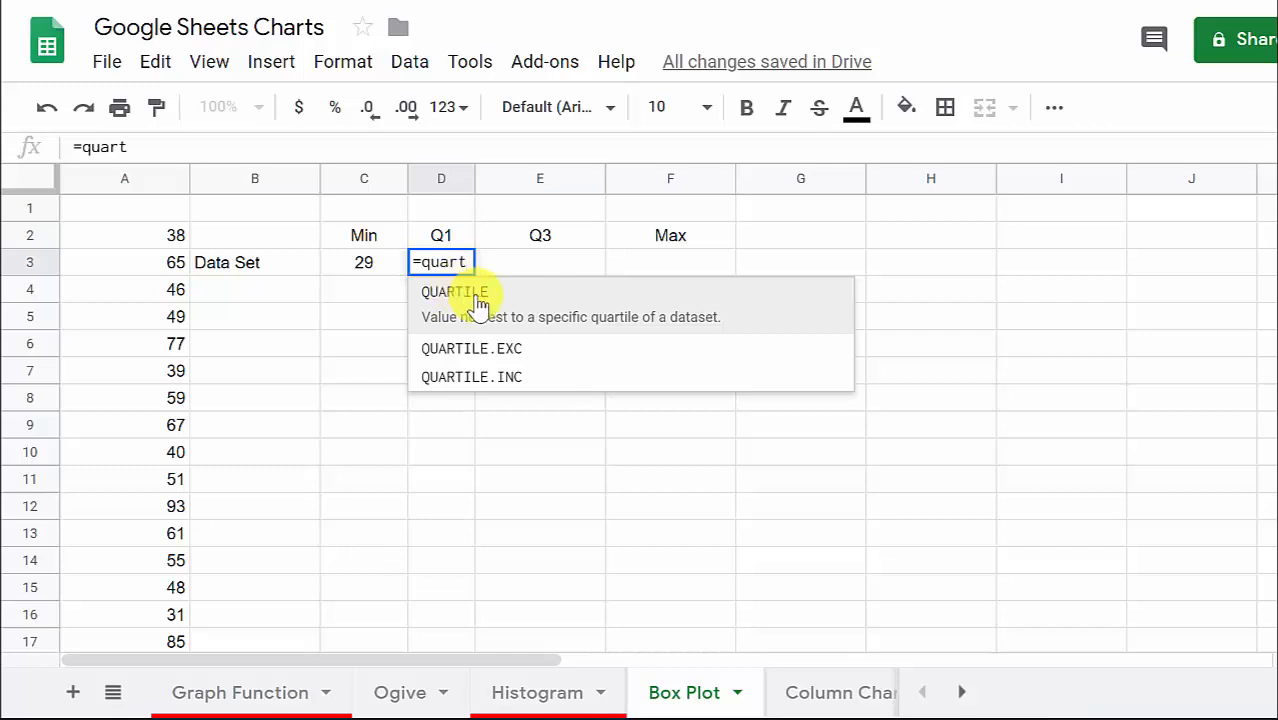
click(472, 294)
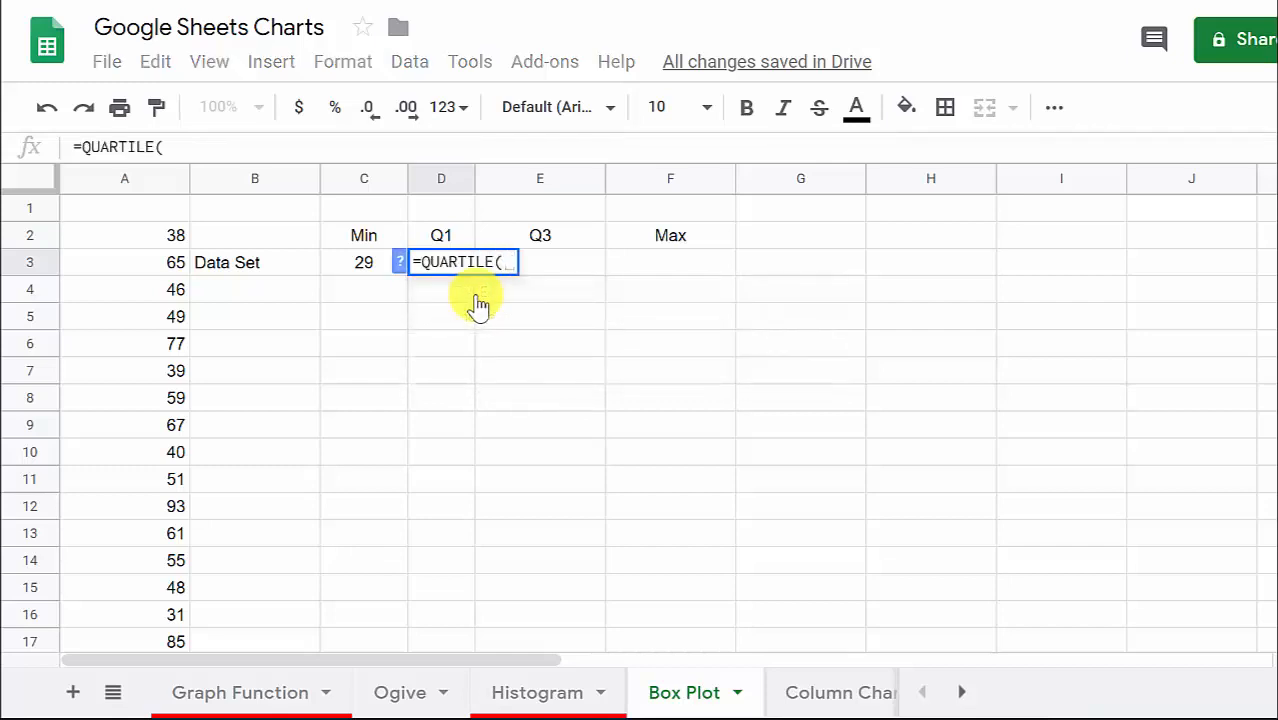
text((a2)
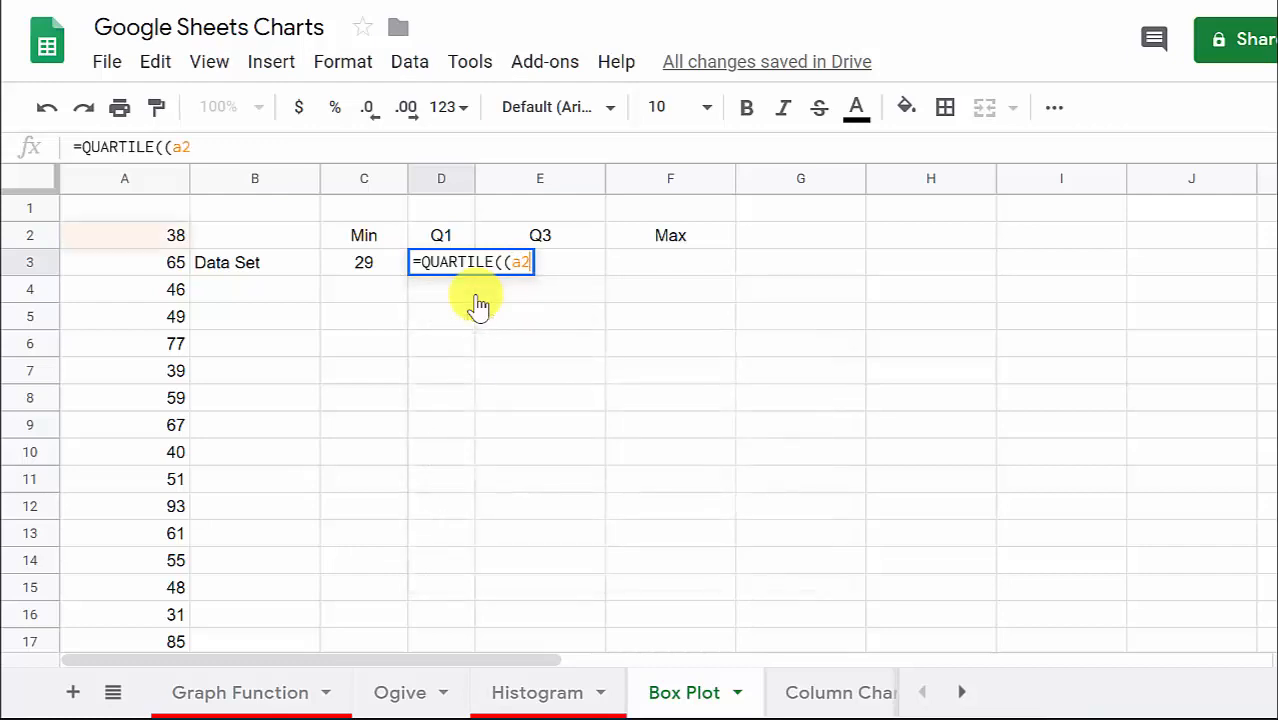
text(:a)
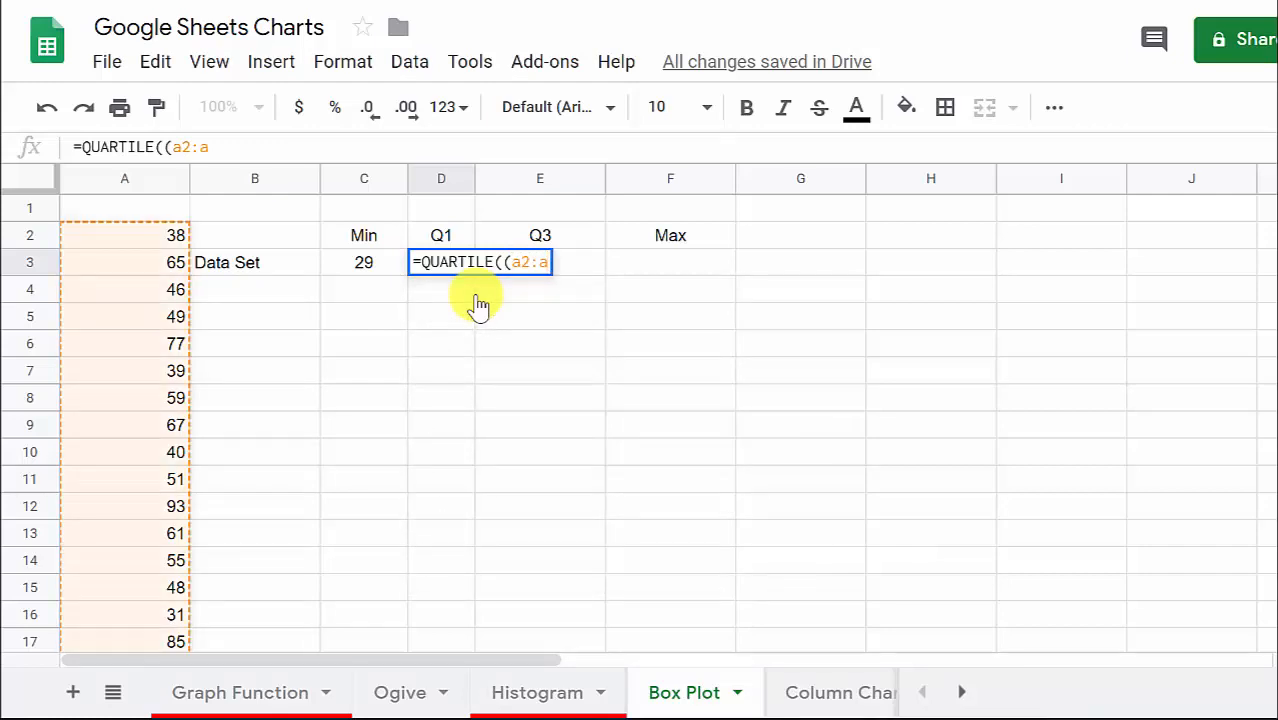
text(33)
key(BackSpace)
key(BackSpace)
key(BackSpace)
key(BackSpace)
key(BackSpace)
key(BackSpace)
key(BackSpace)
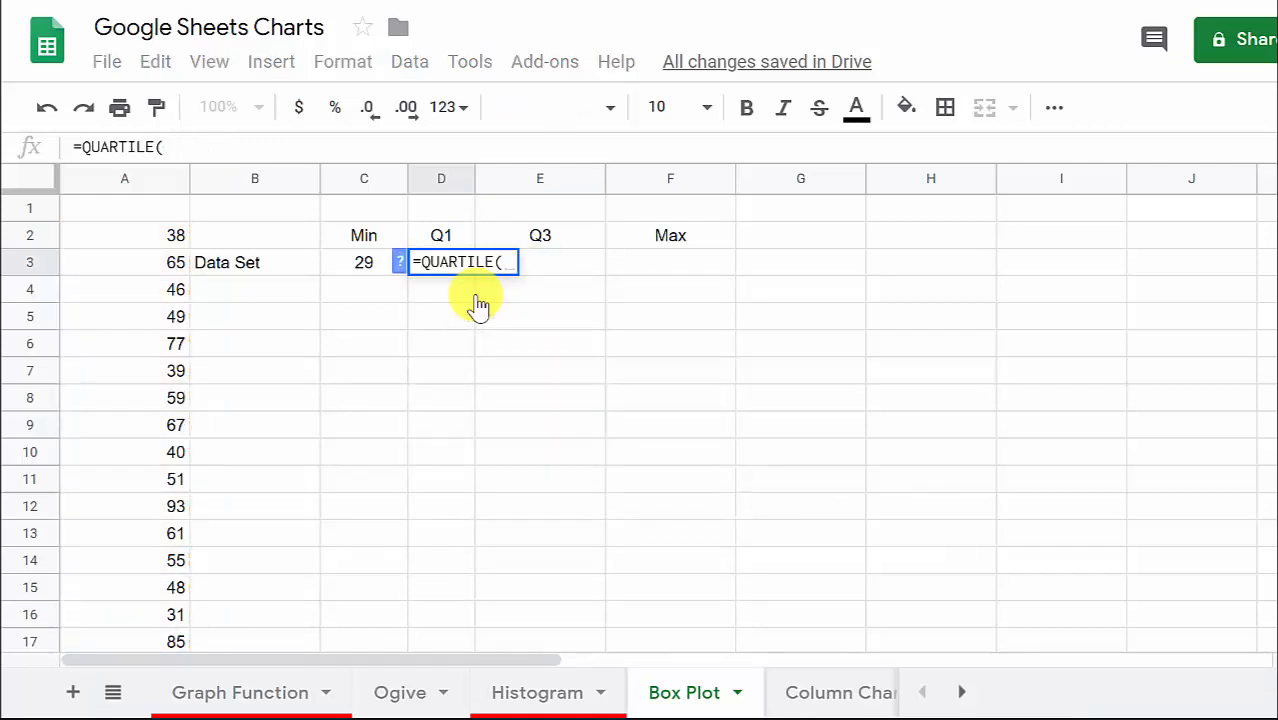
Complete the Q1 formula in D3 with the data range a2:a33 and quartile number 1.
text(a2)
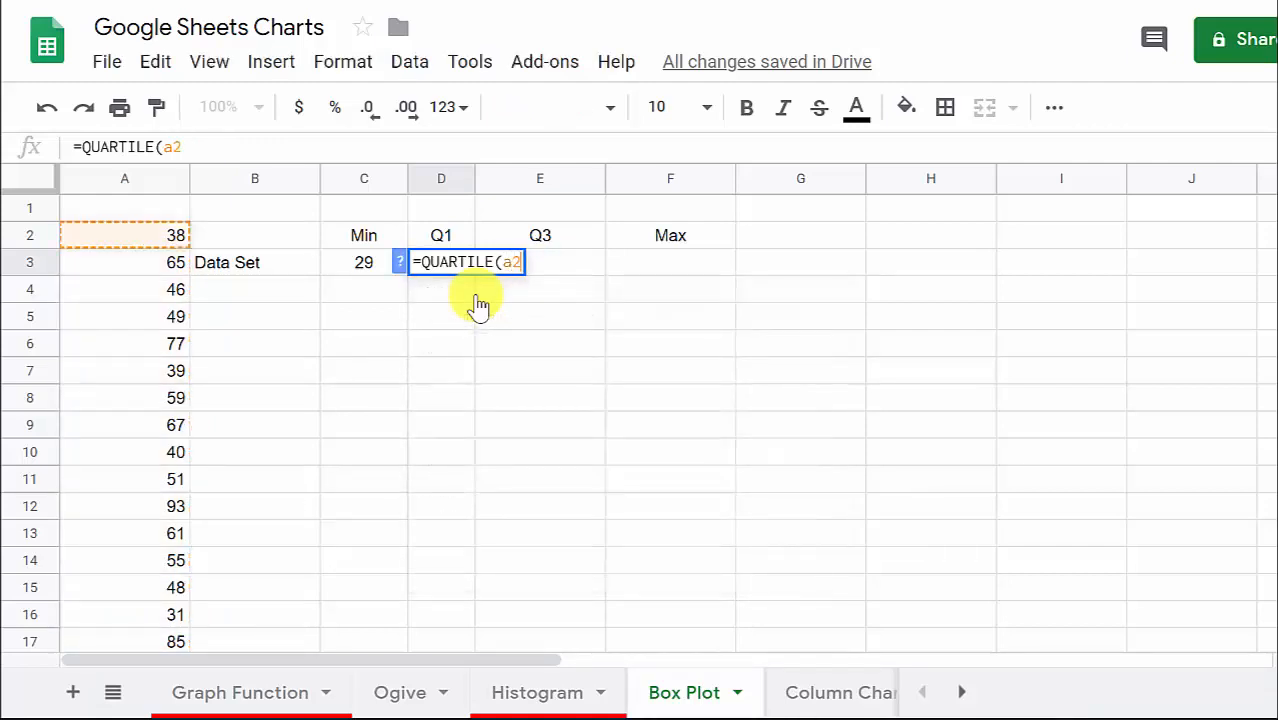
text(:a33)
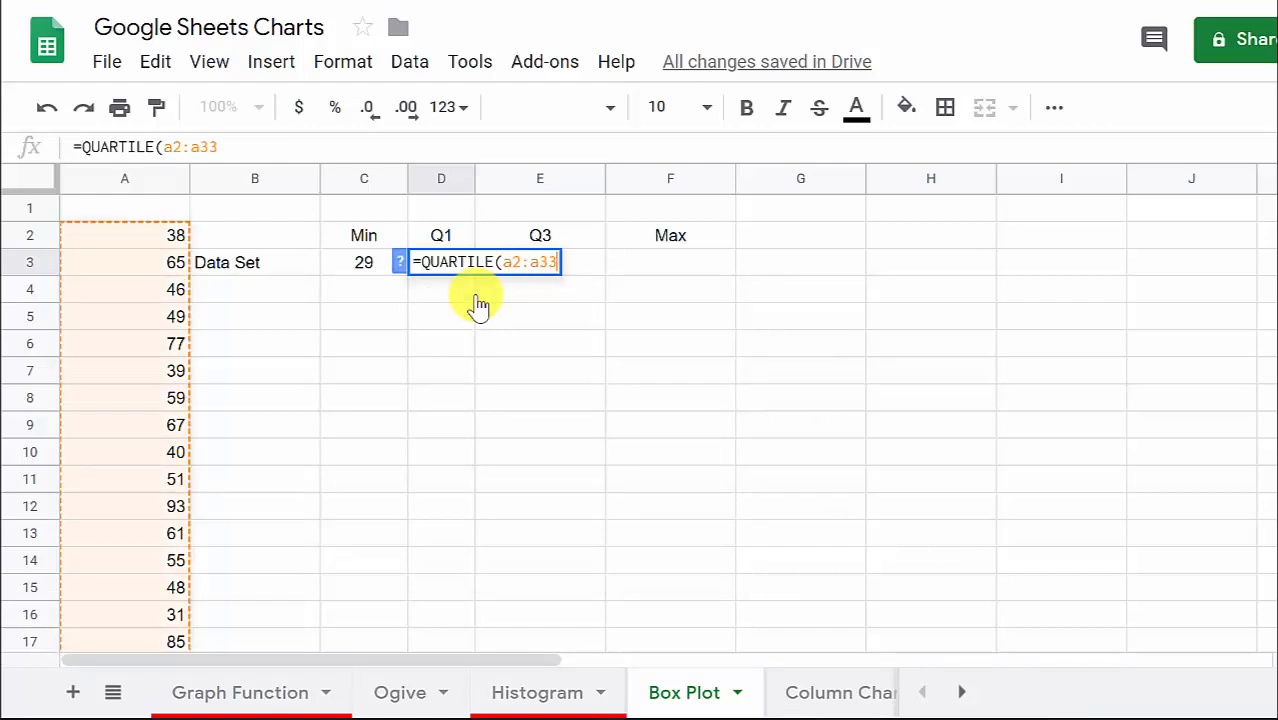
text(,)
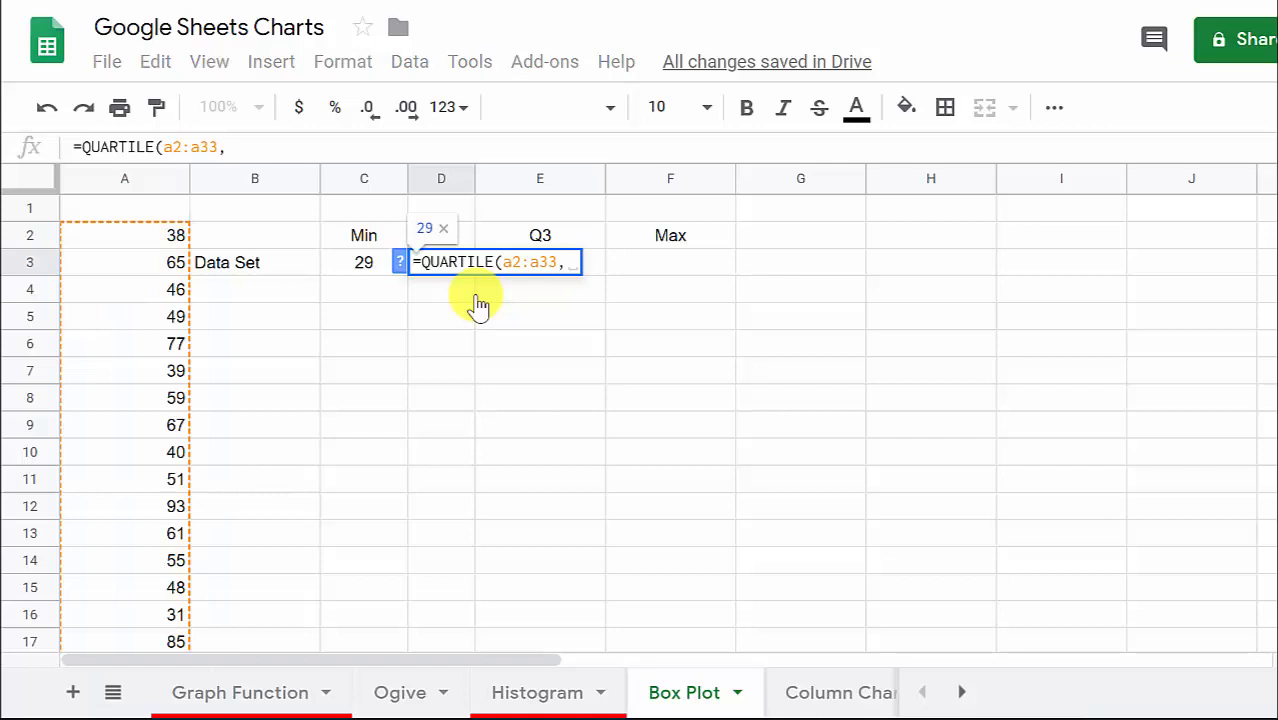
text(1)
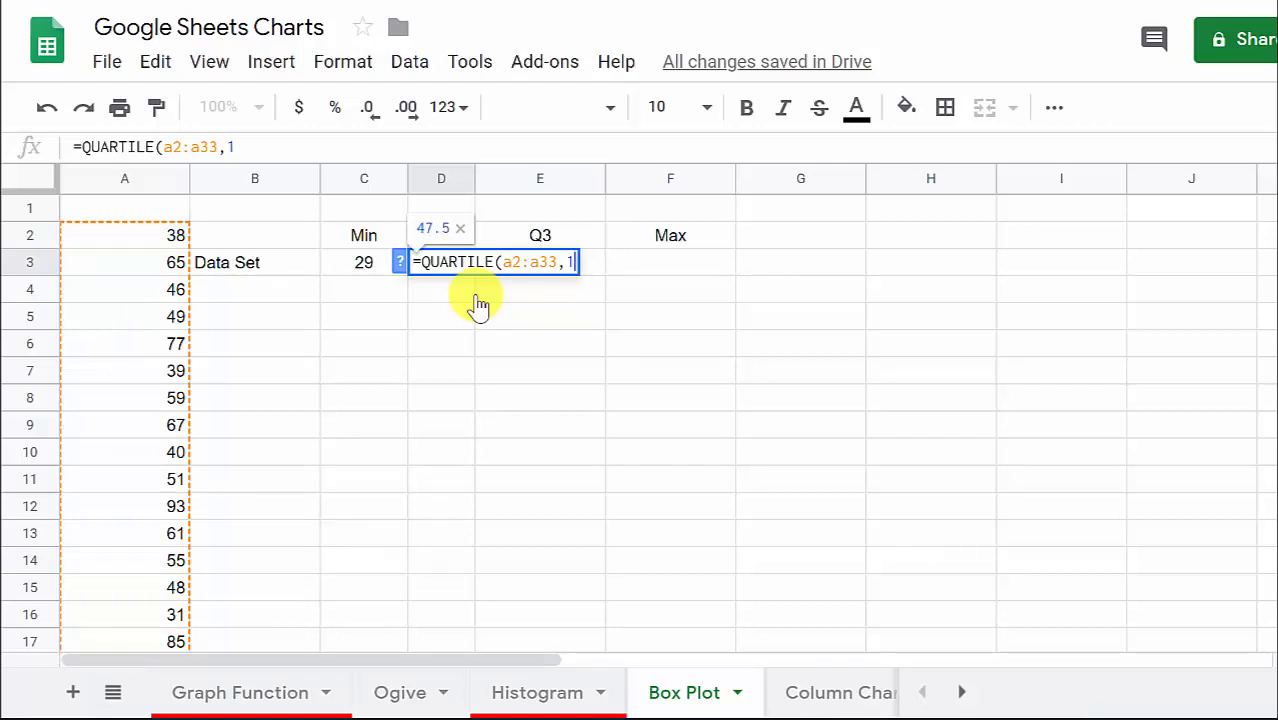
text())
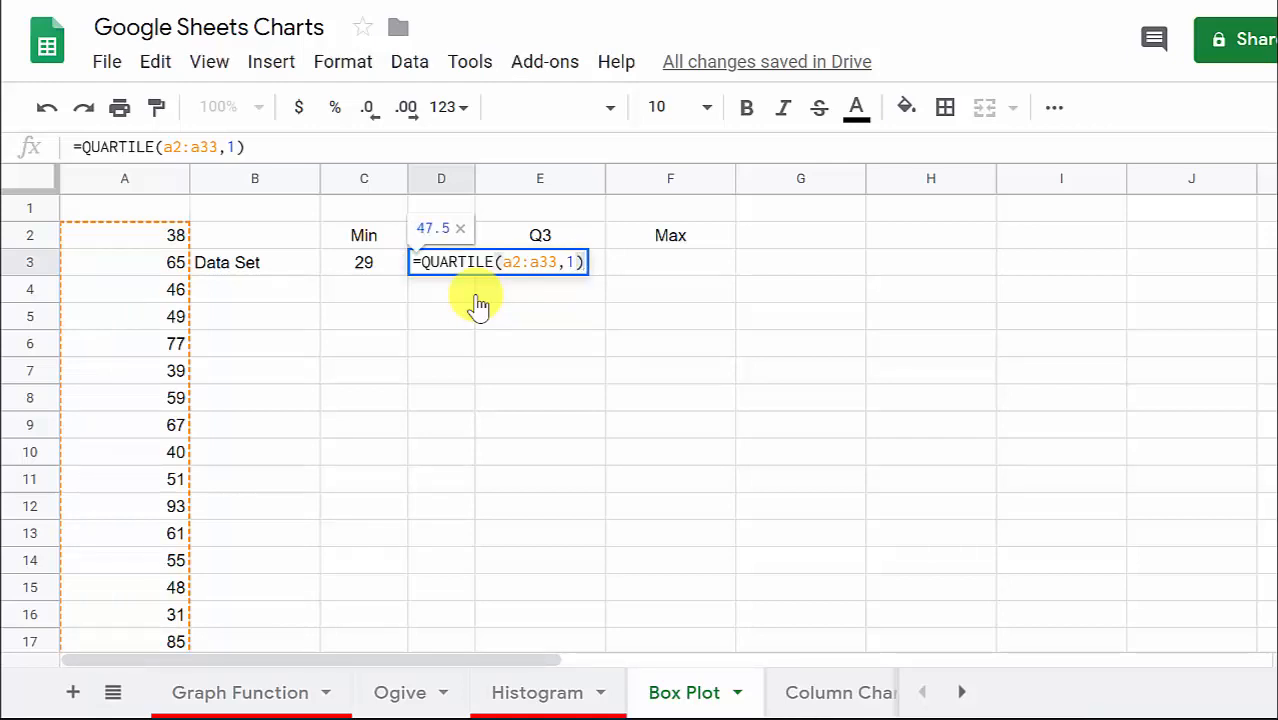
key(Return)
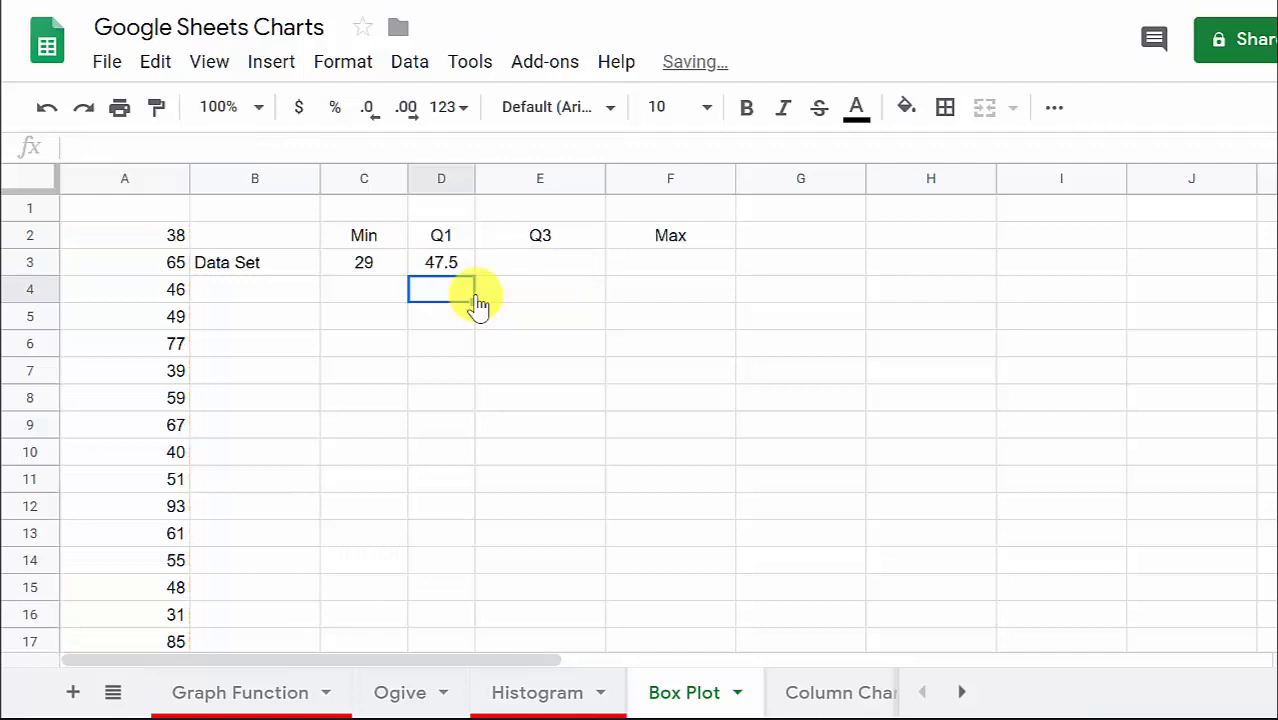
Calculate the third quartile in E3 with the formula =quartile(a2:a33,3).
key(Up)
key(Right)
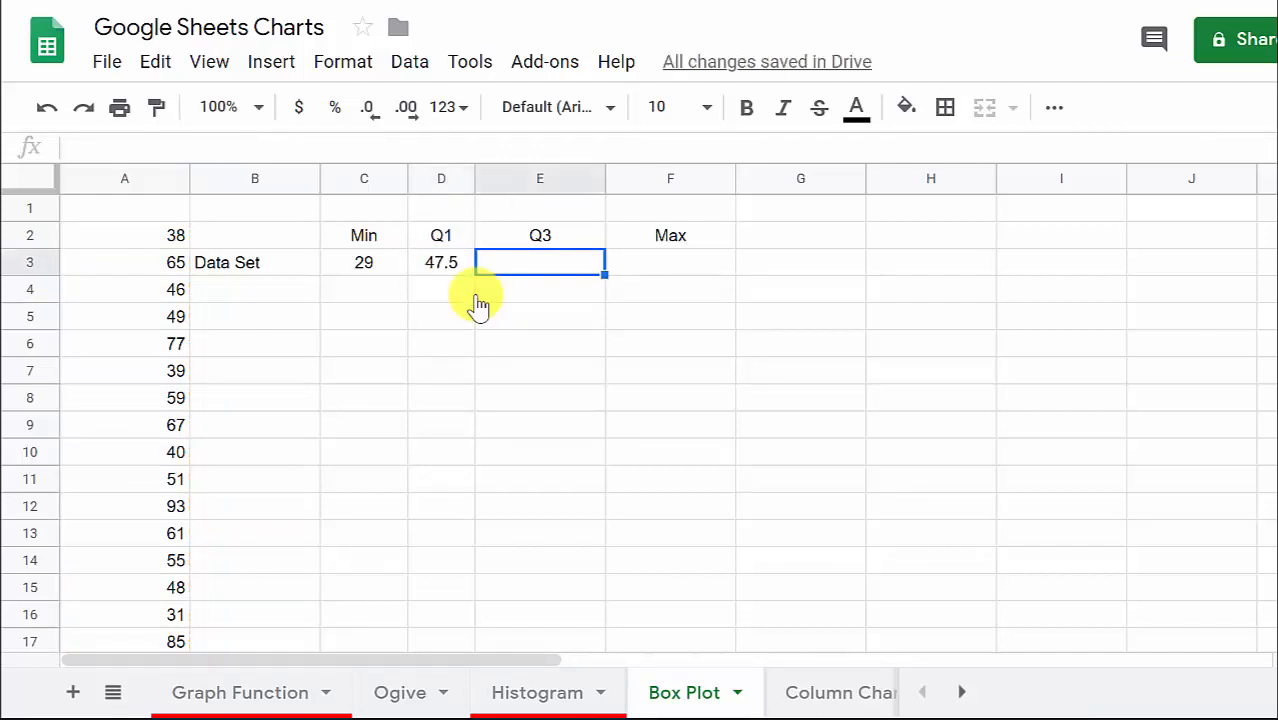
text(=qua)
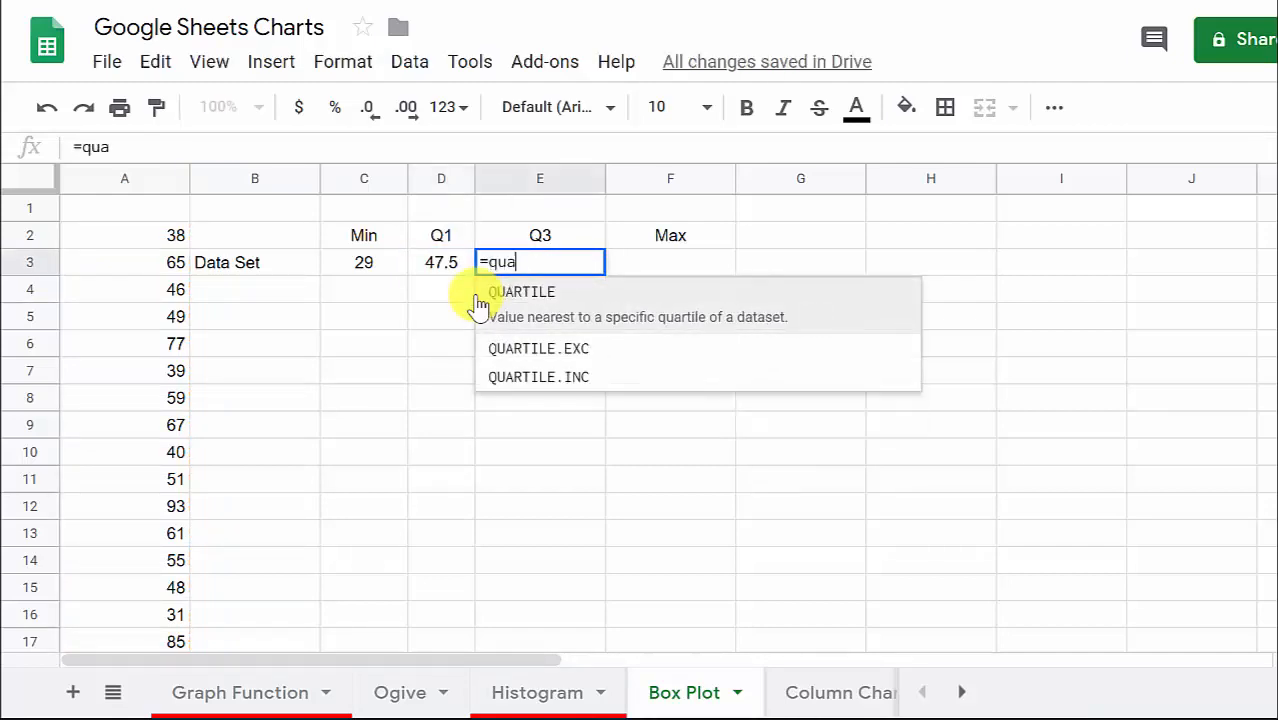
text(rtile()
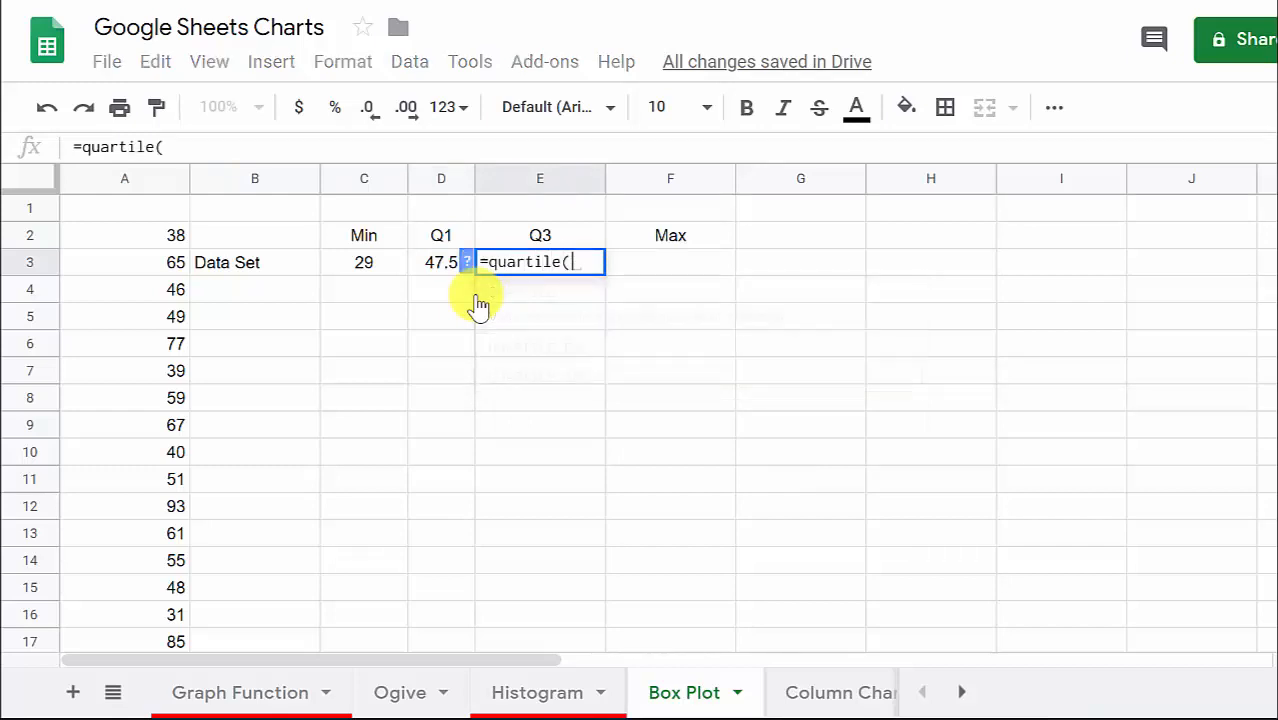
text(a2:)
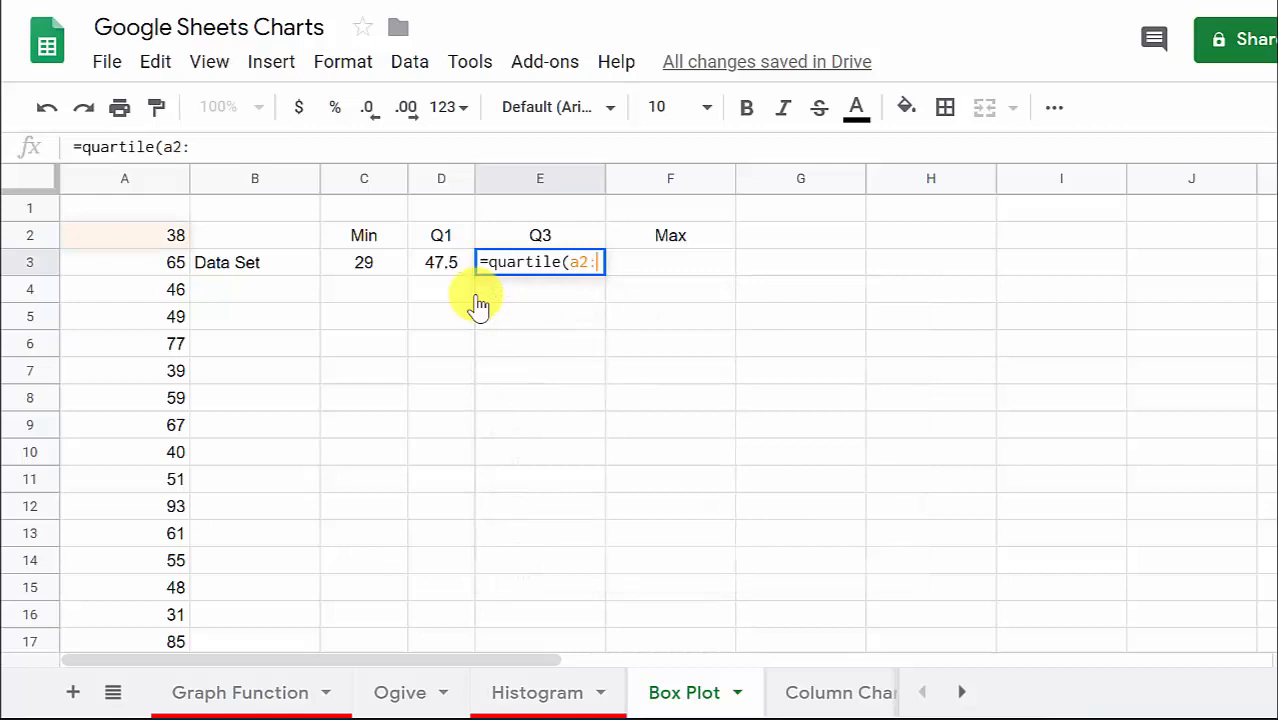
text(a33))
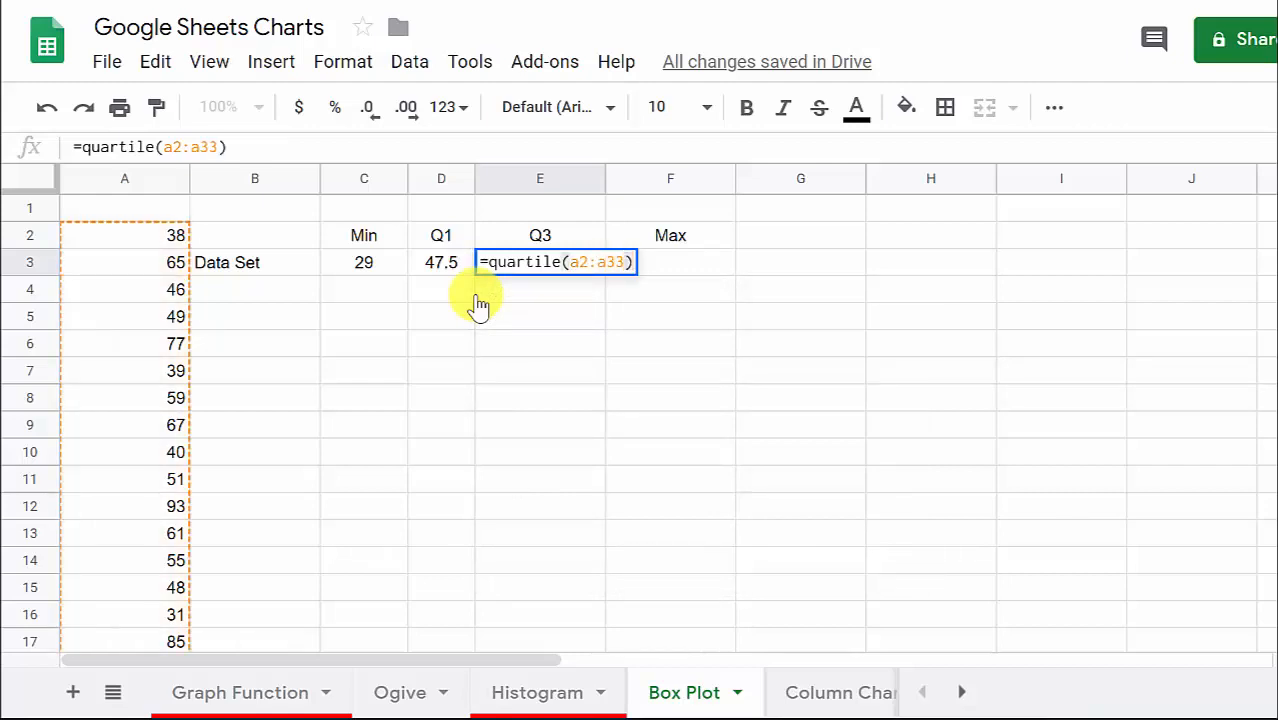
key(BackSpace)
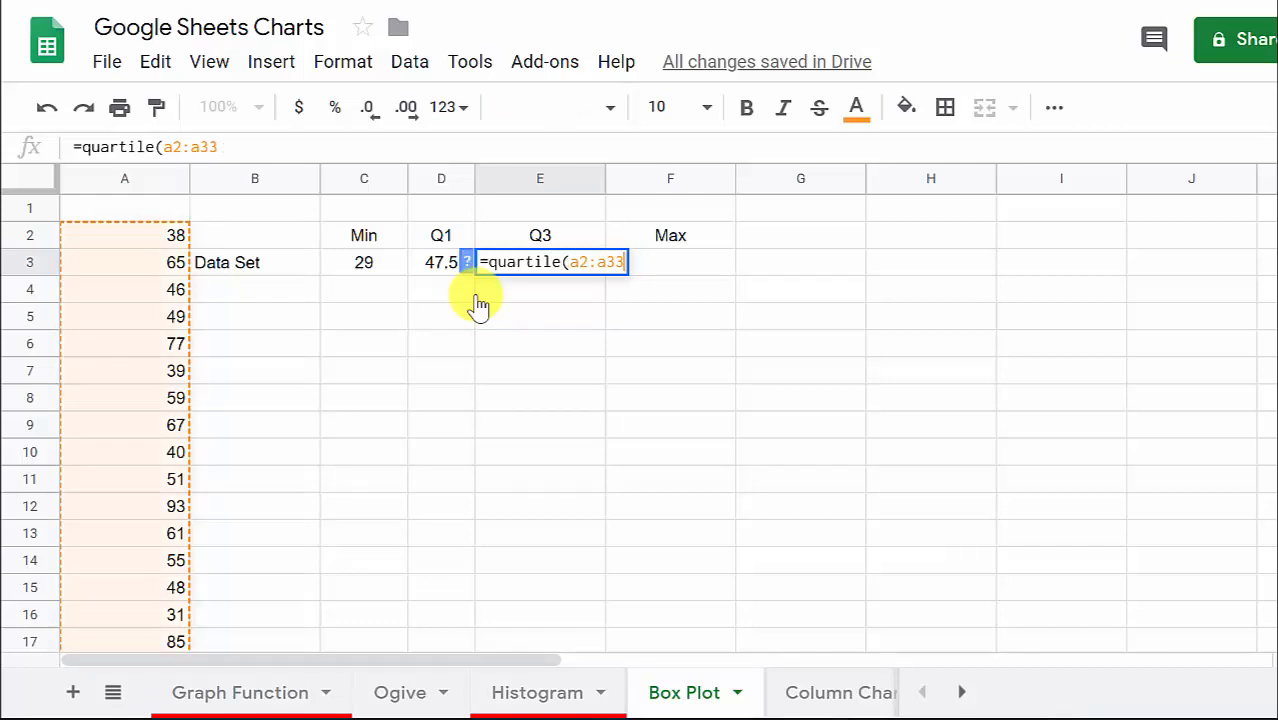
text(,)
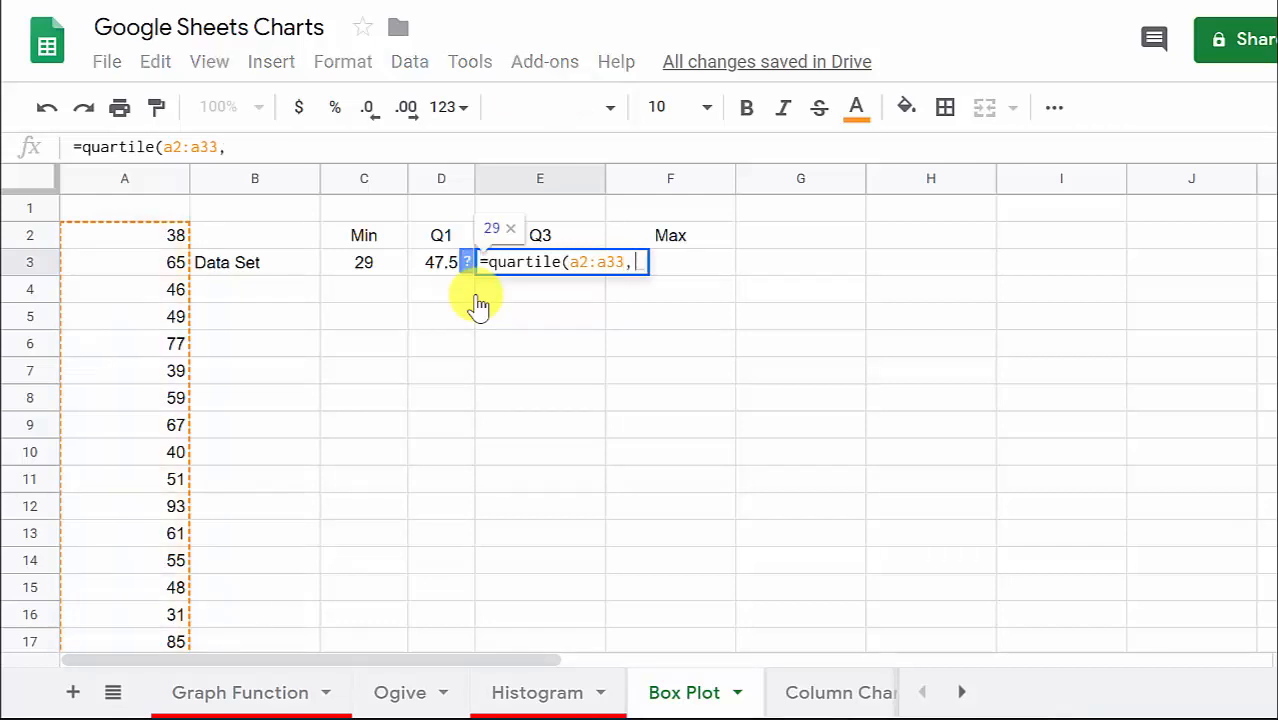
text(3)
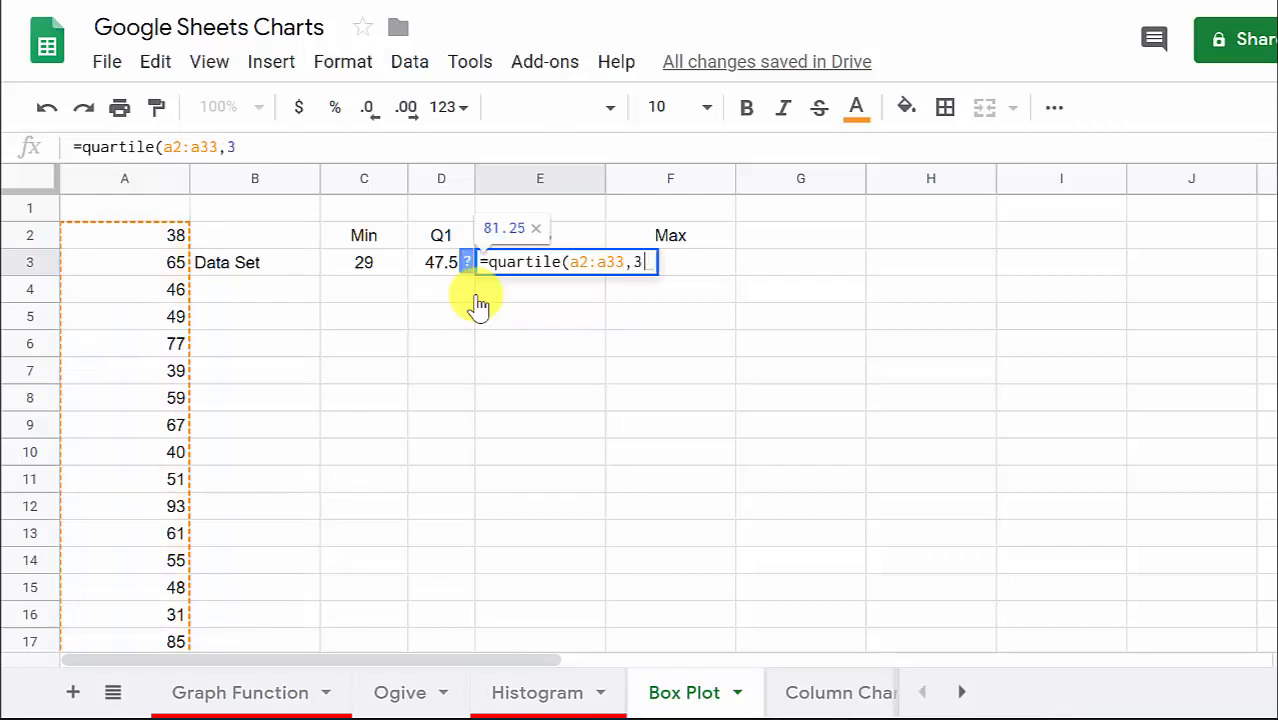
text())
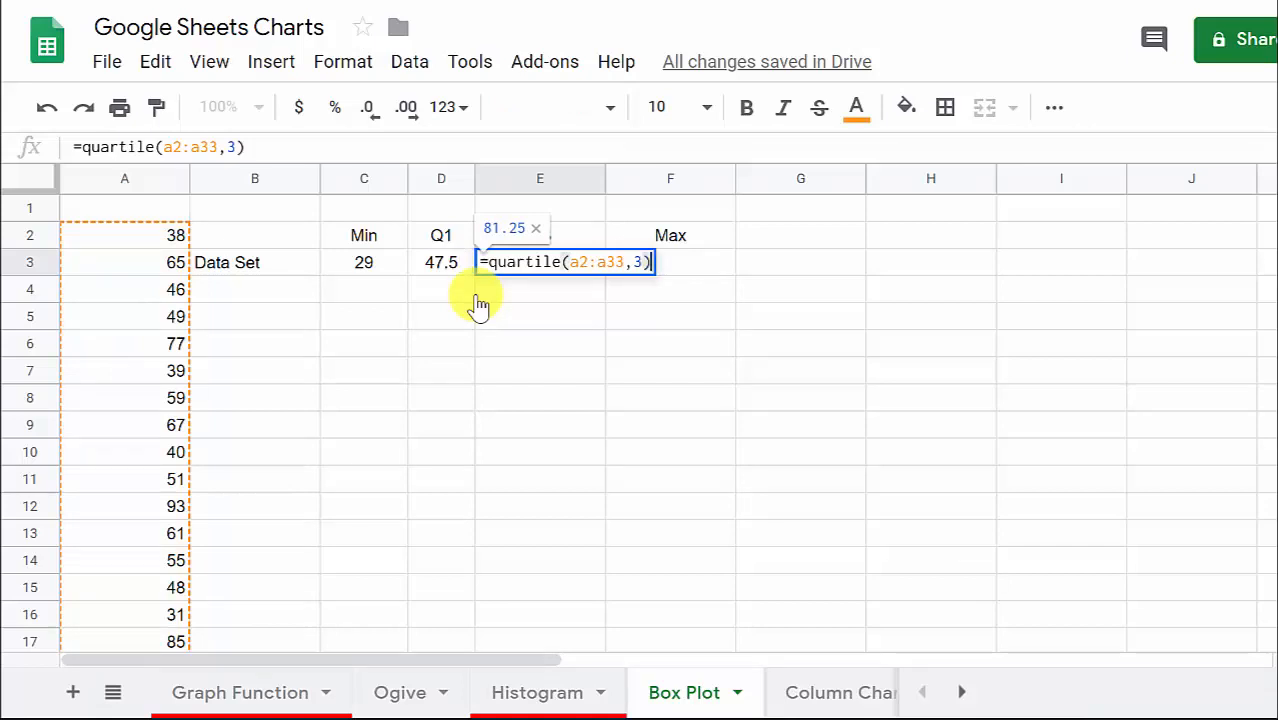
key(Return)
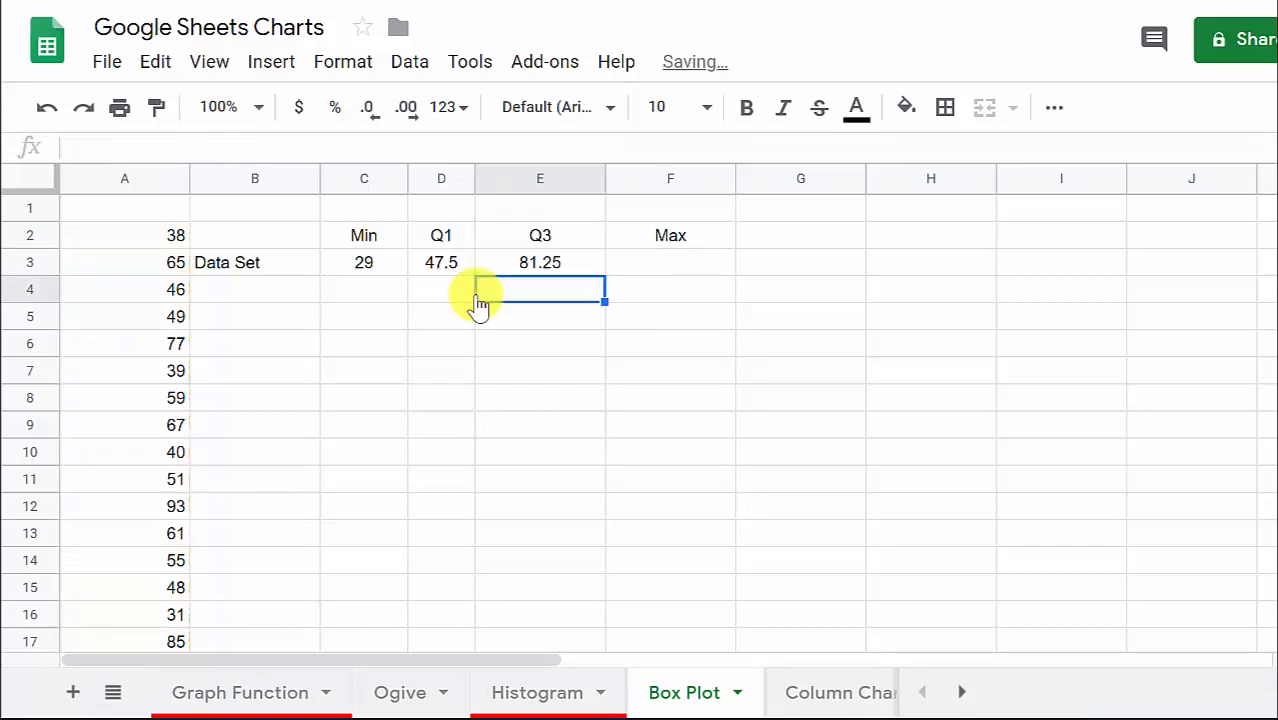
Calculate the data set's maximum in F3 with the formula =max(a2:a33).
key(Up)
key(Right)
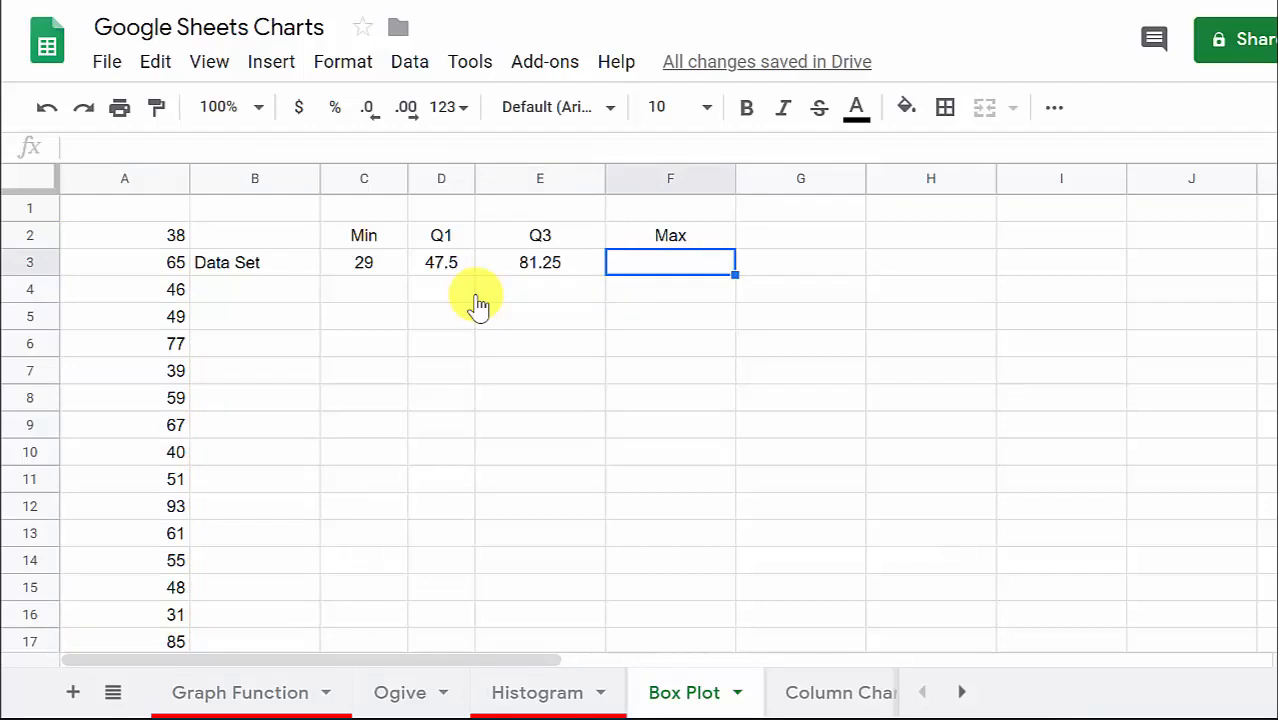
text(=max)
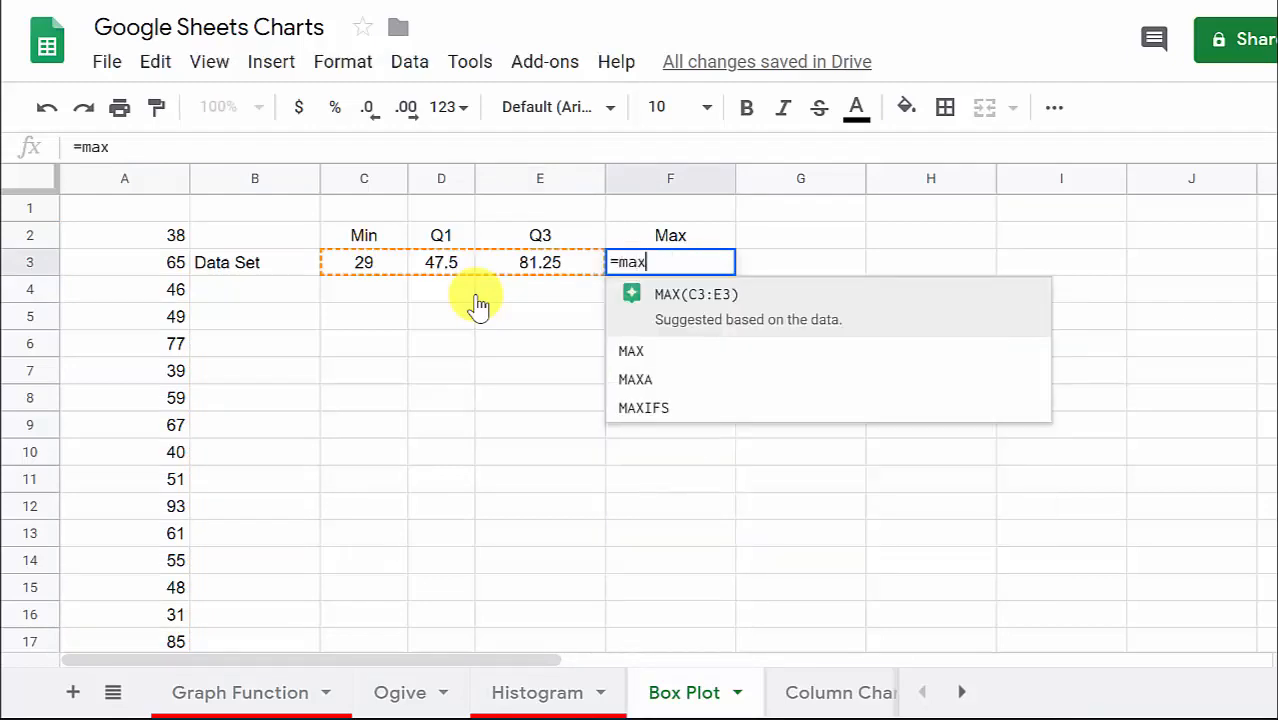
text(()
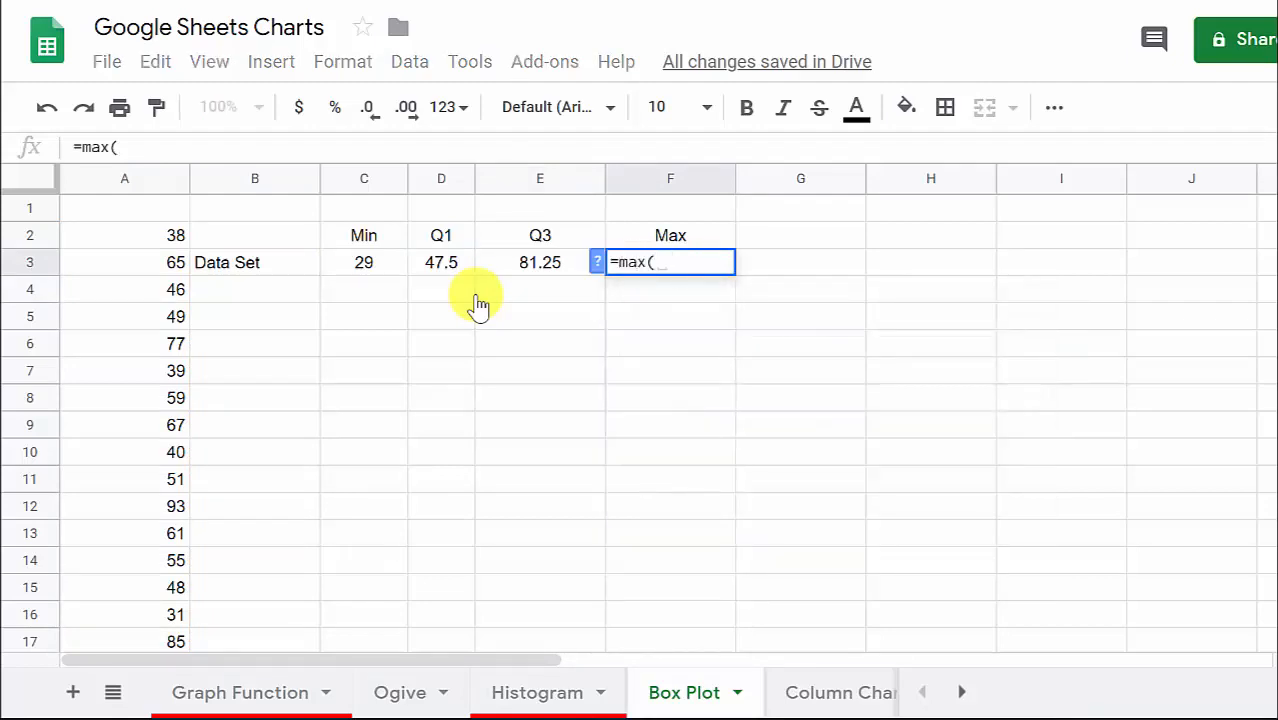
text(a2)
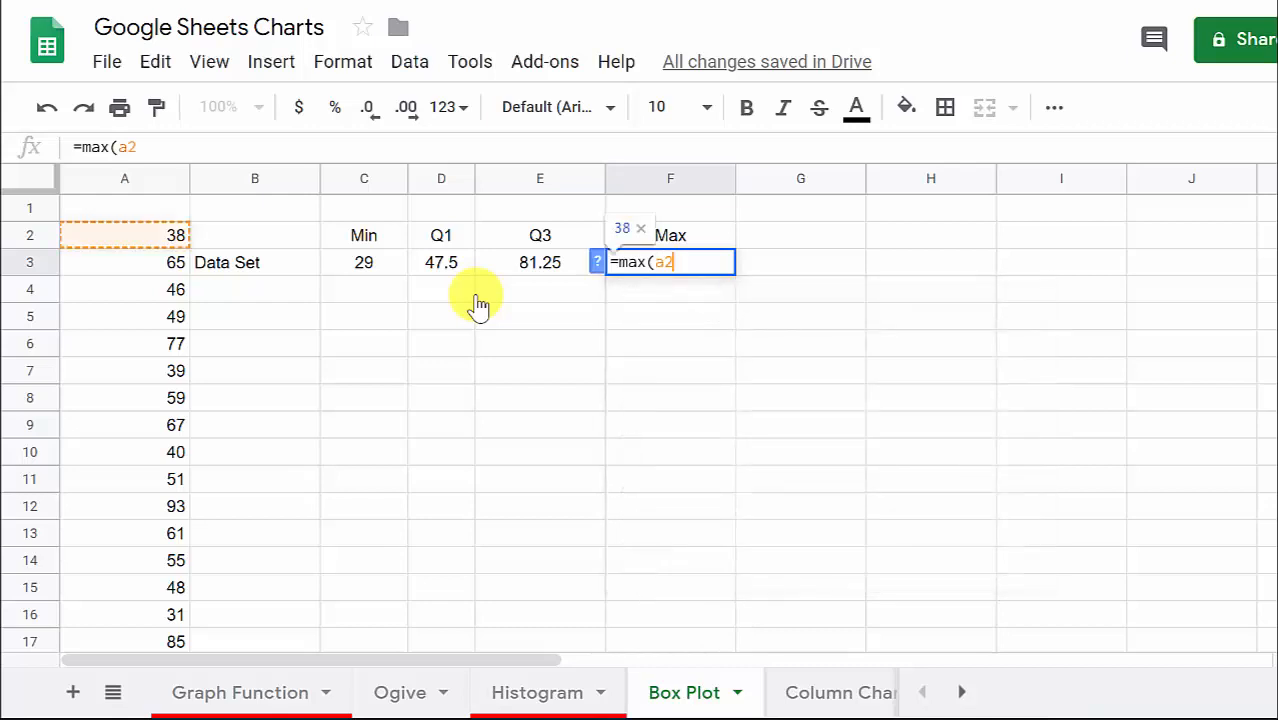
text(:a33))
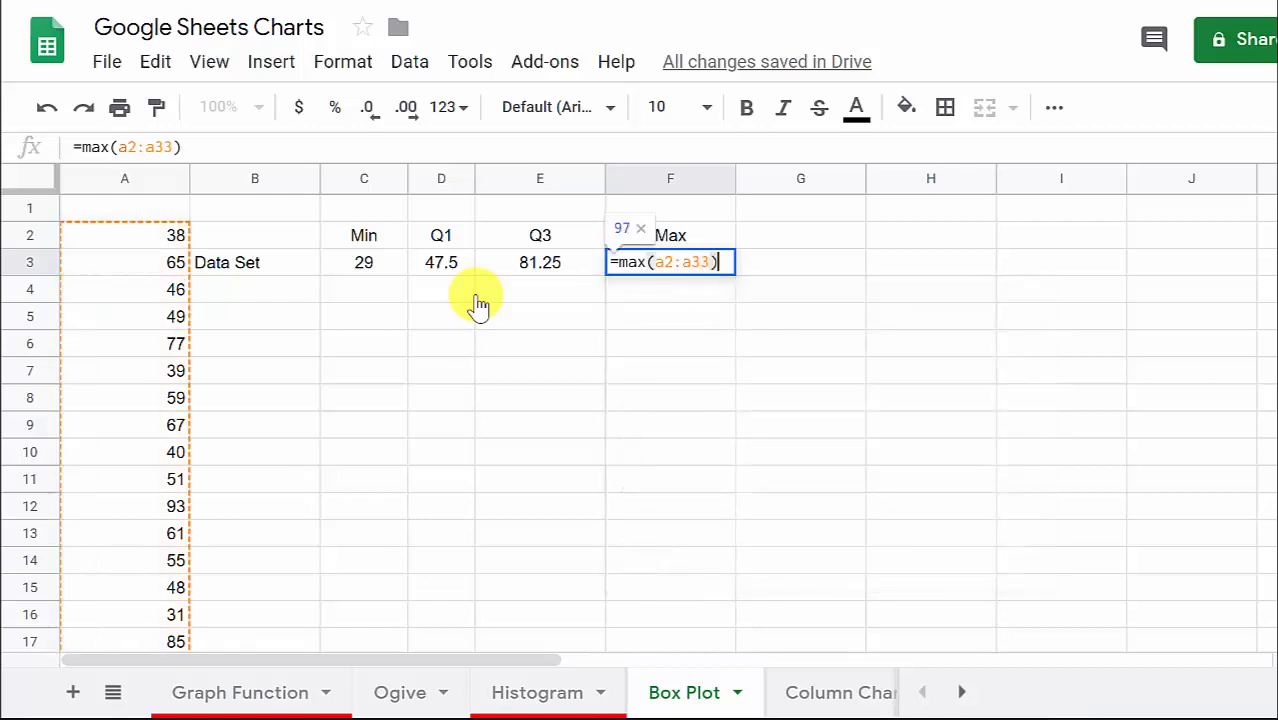
key(Return)
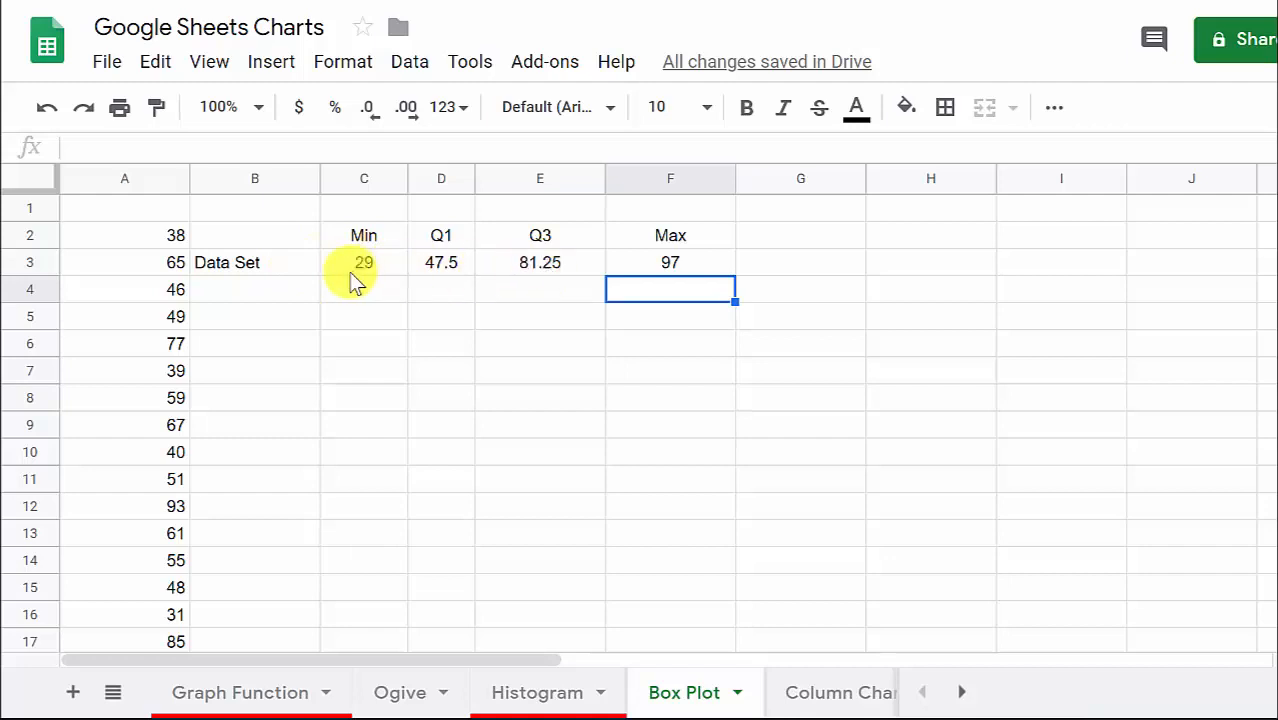
click(273, 270)
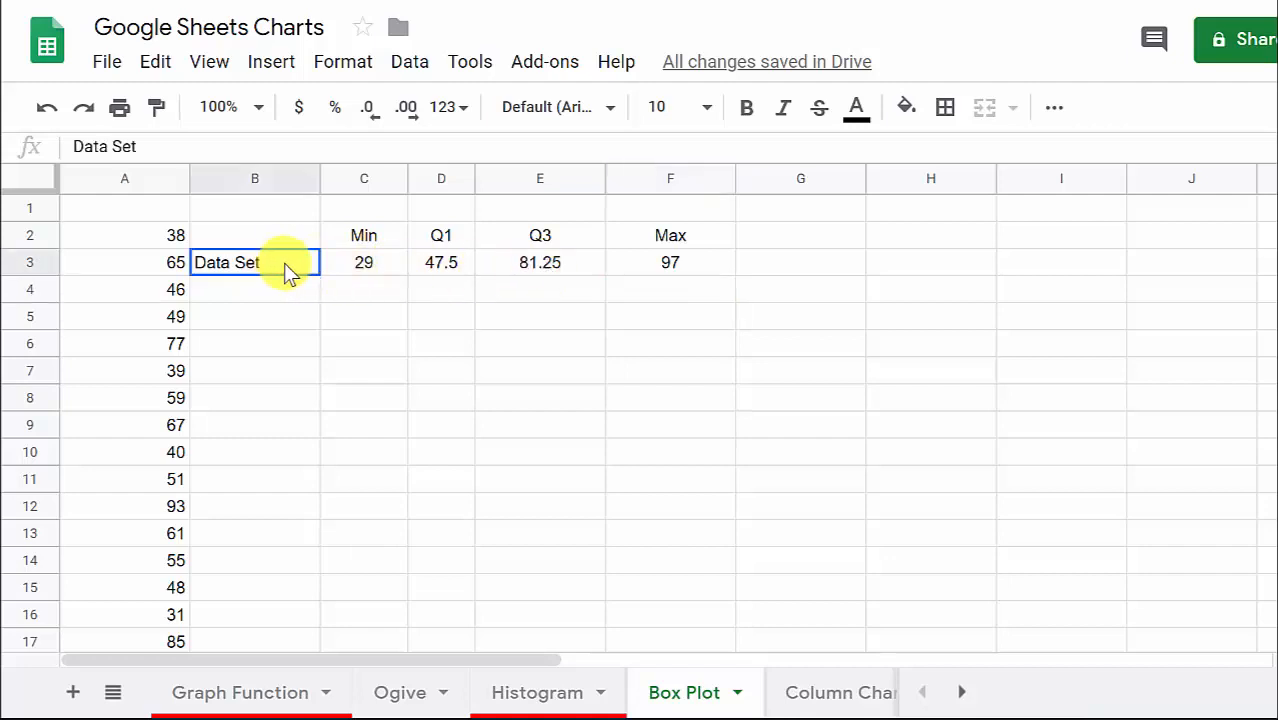
drag(284, 263, 650, 268)
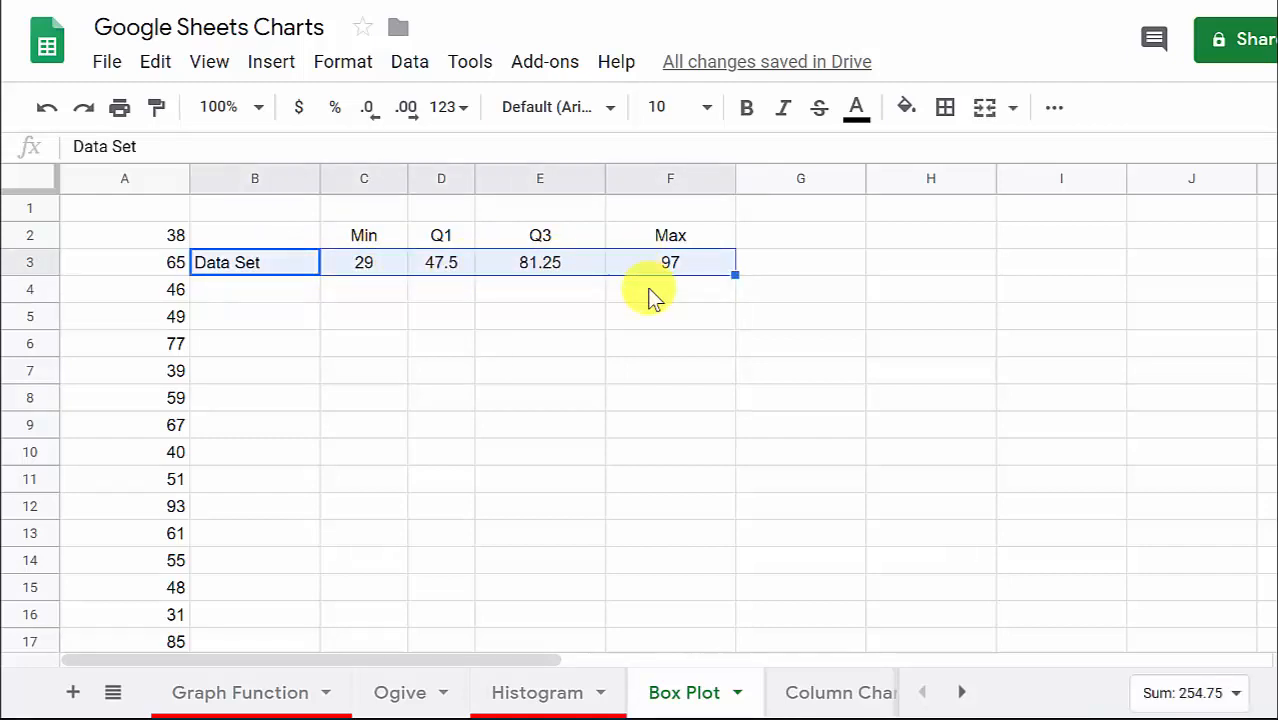
click(649, 292)
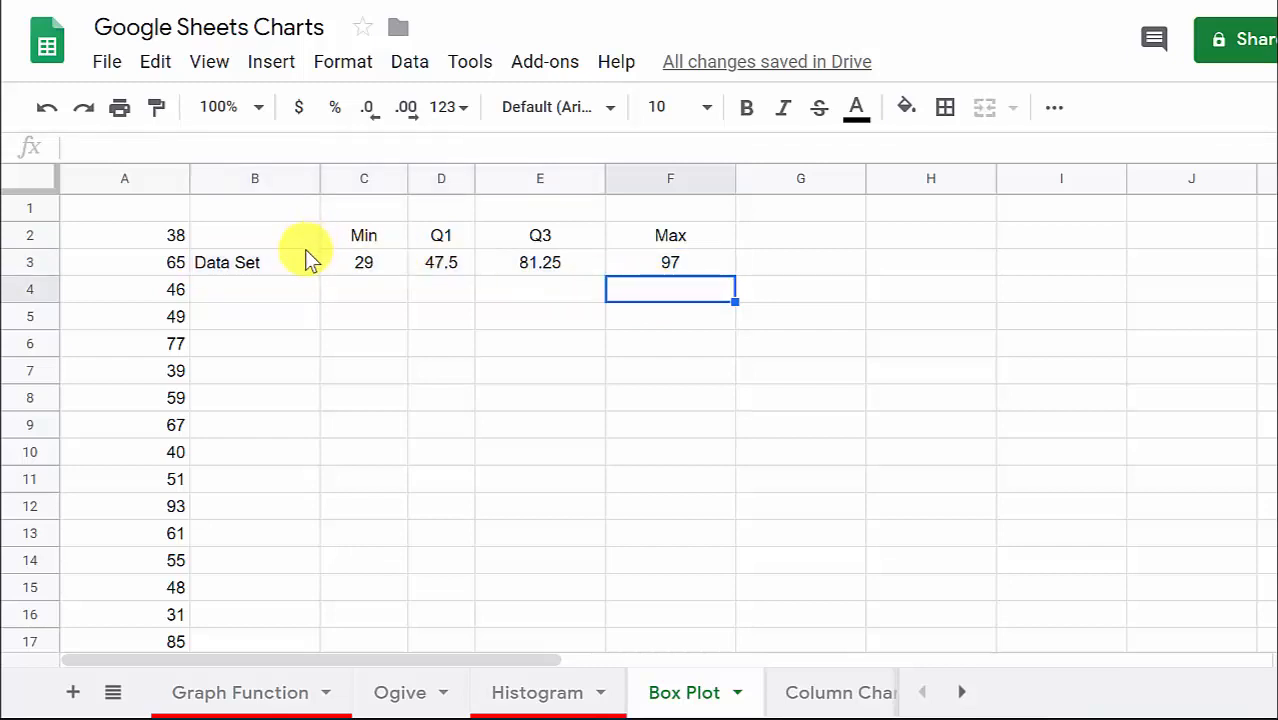
Try to insert a candlestick chart from only the four calculated values in C3:F3.
drag(371, 263, 653, 269)
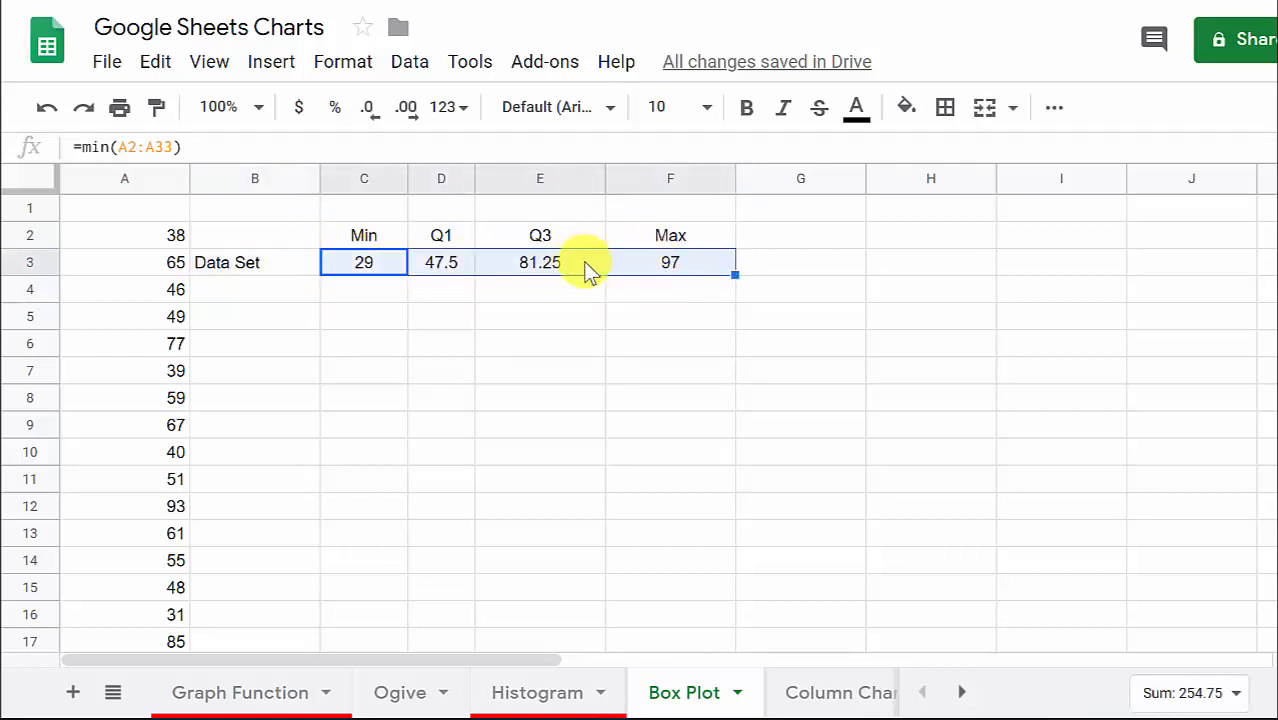
click(272, 63)
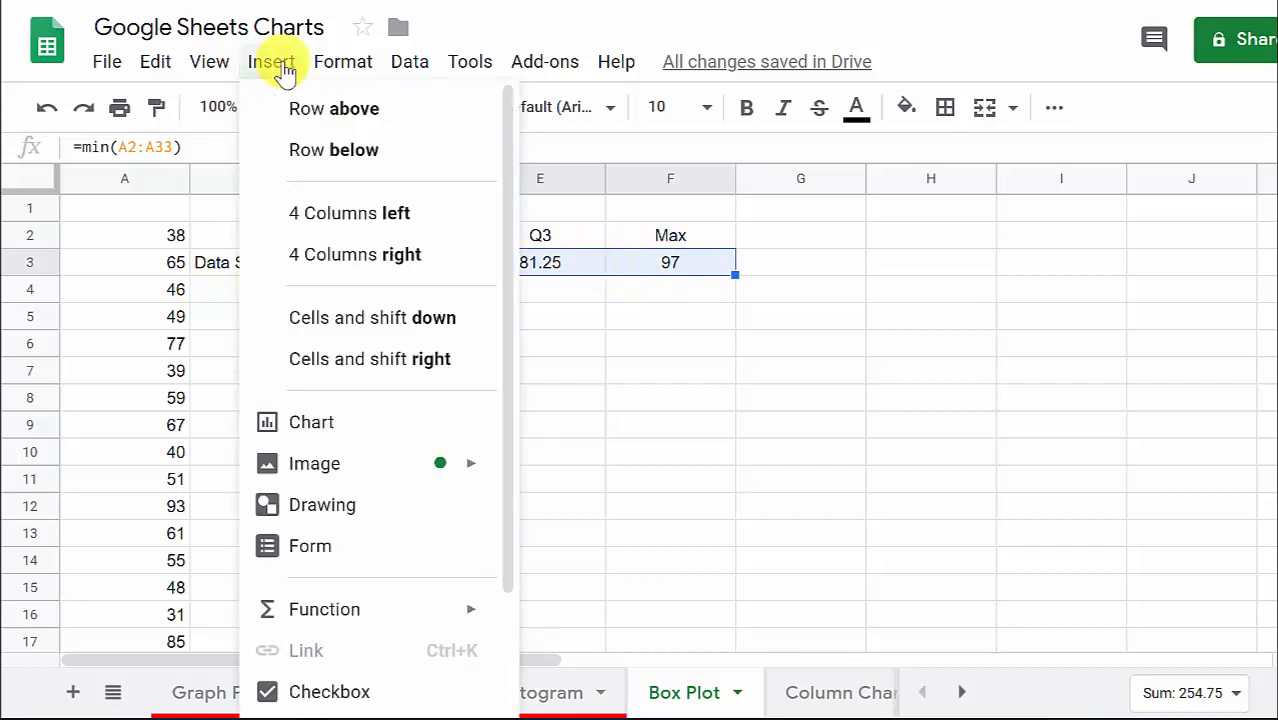
click(322, 428)
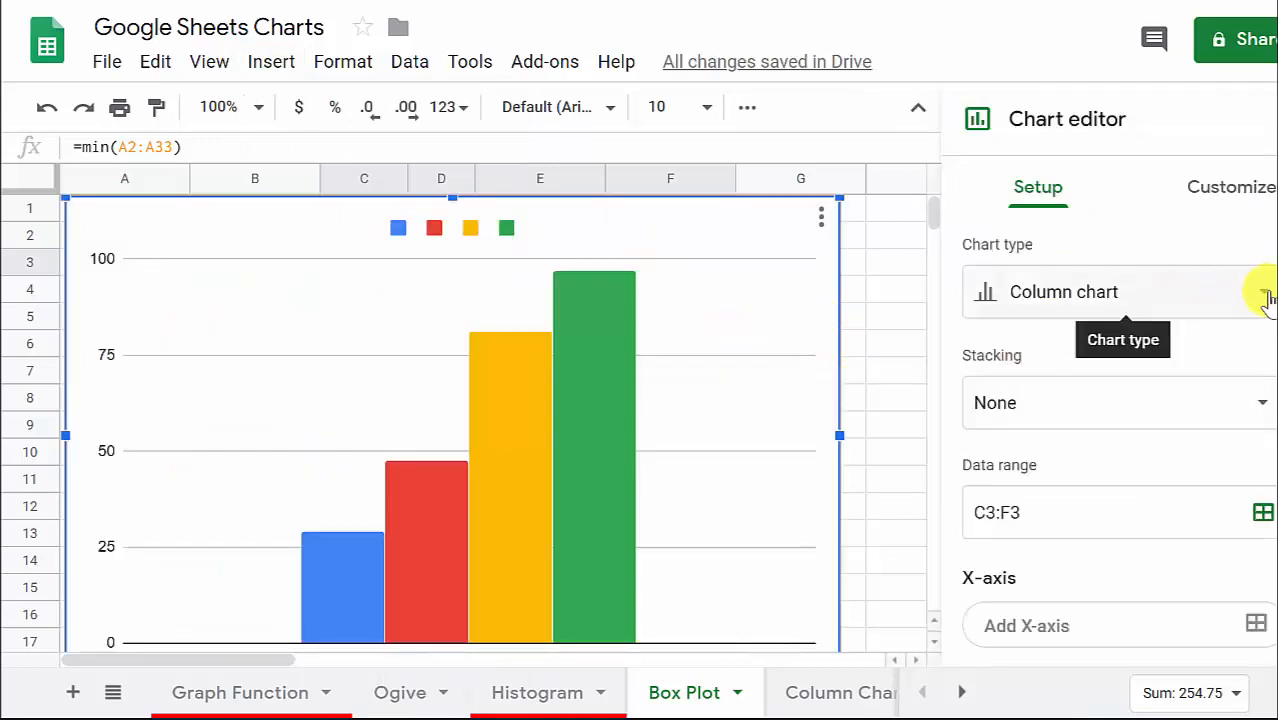
click(1262, 293)
scroll(1192, 395, down, 3)
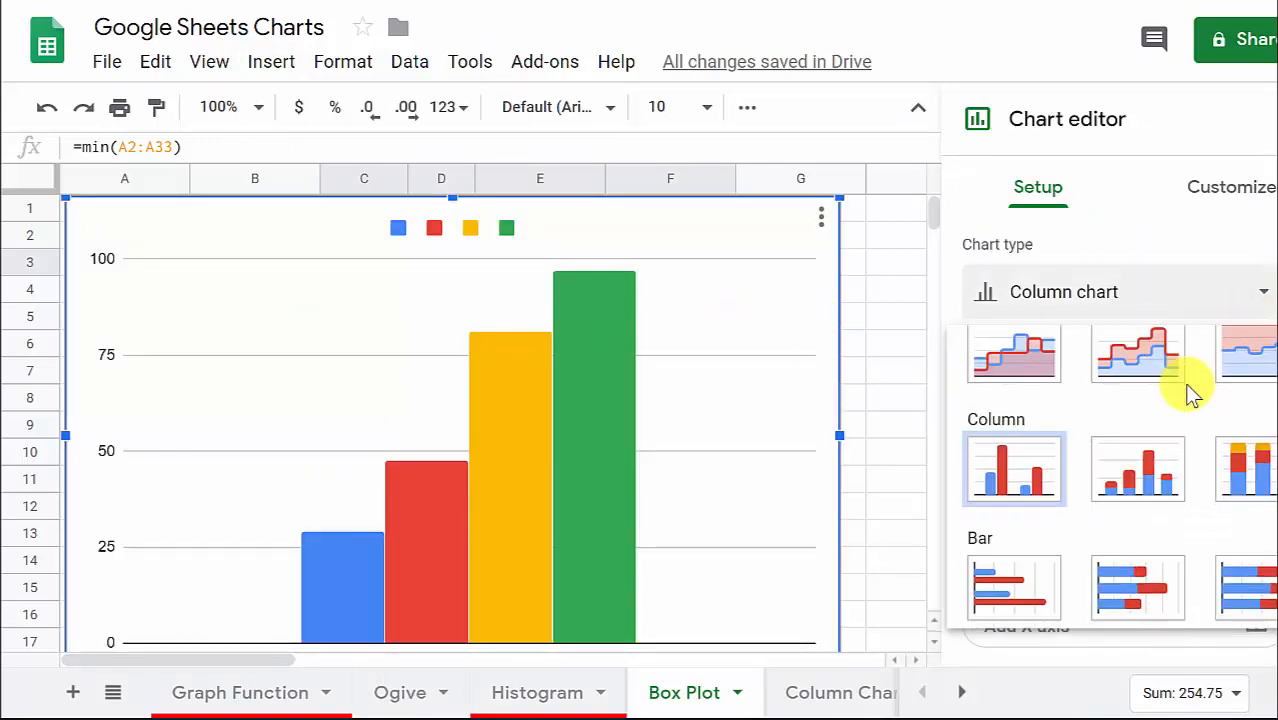
scroll(1192, 395, down, 5)
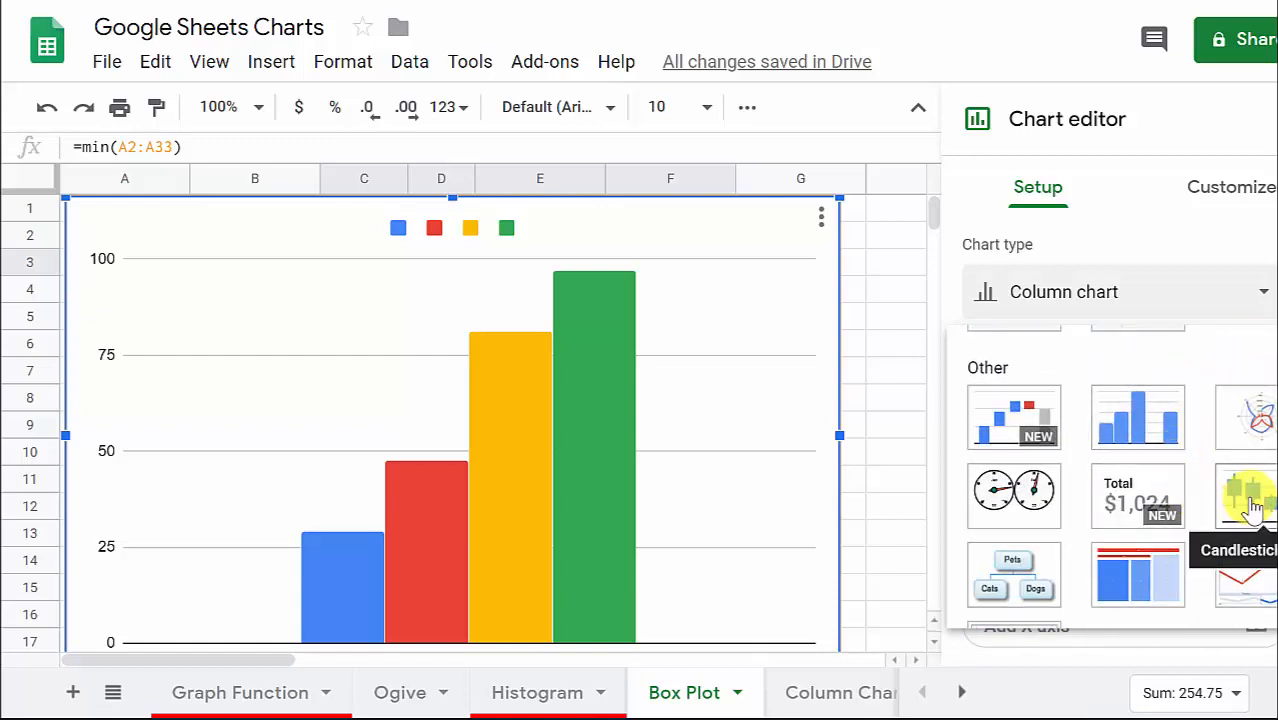
click(1252, 508)
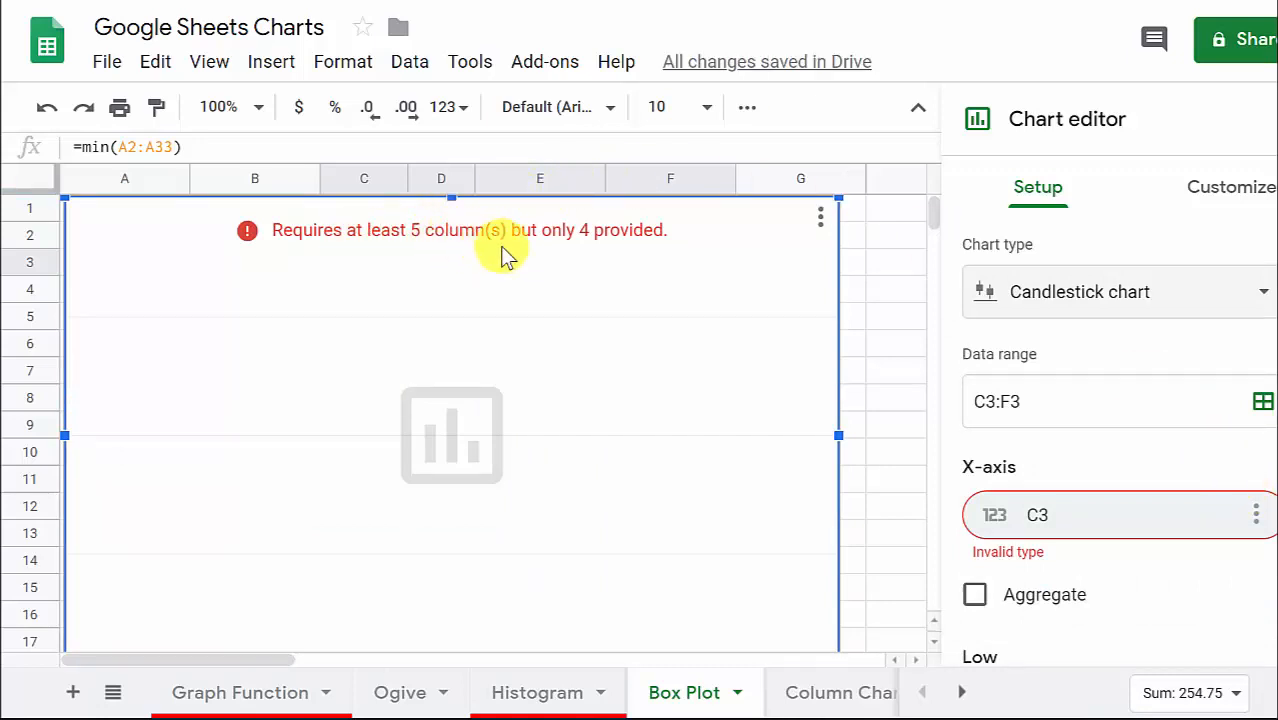
Close the chart editor and delete the candlestick chart based on C3:F3.
click(1262, 120)
click(785, 240)
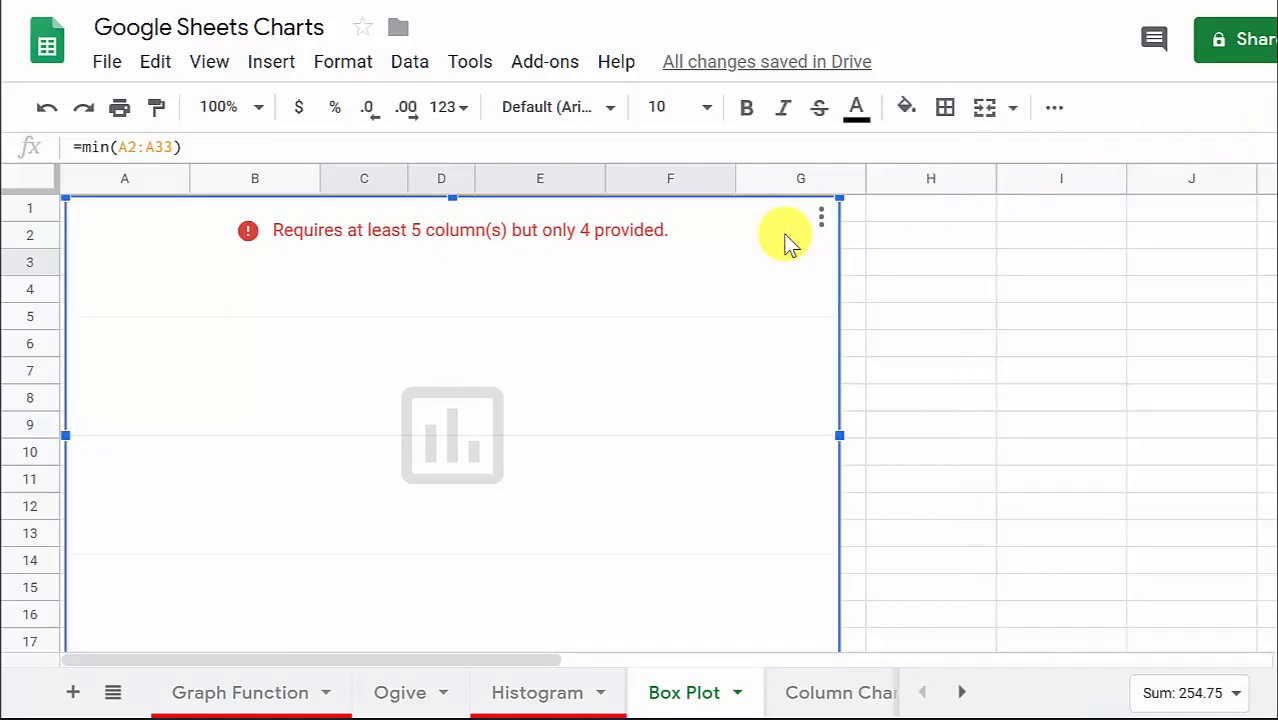
key(Delete)
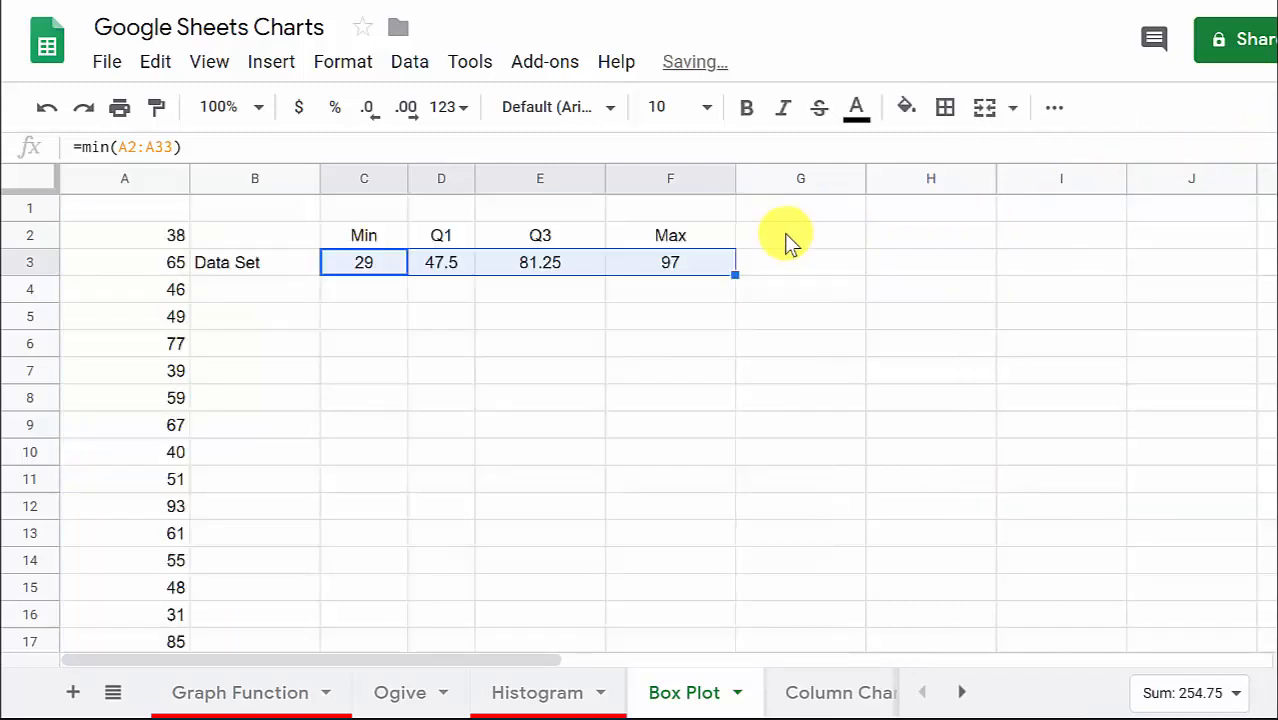
Enter 20 in G3 as an extra value beside the maximum.
click(790, 262)
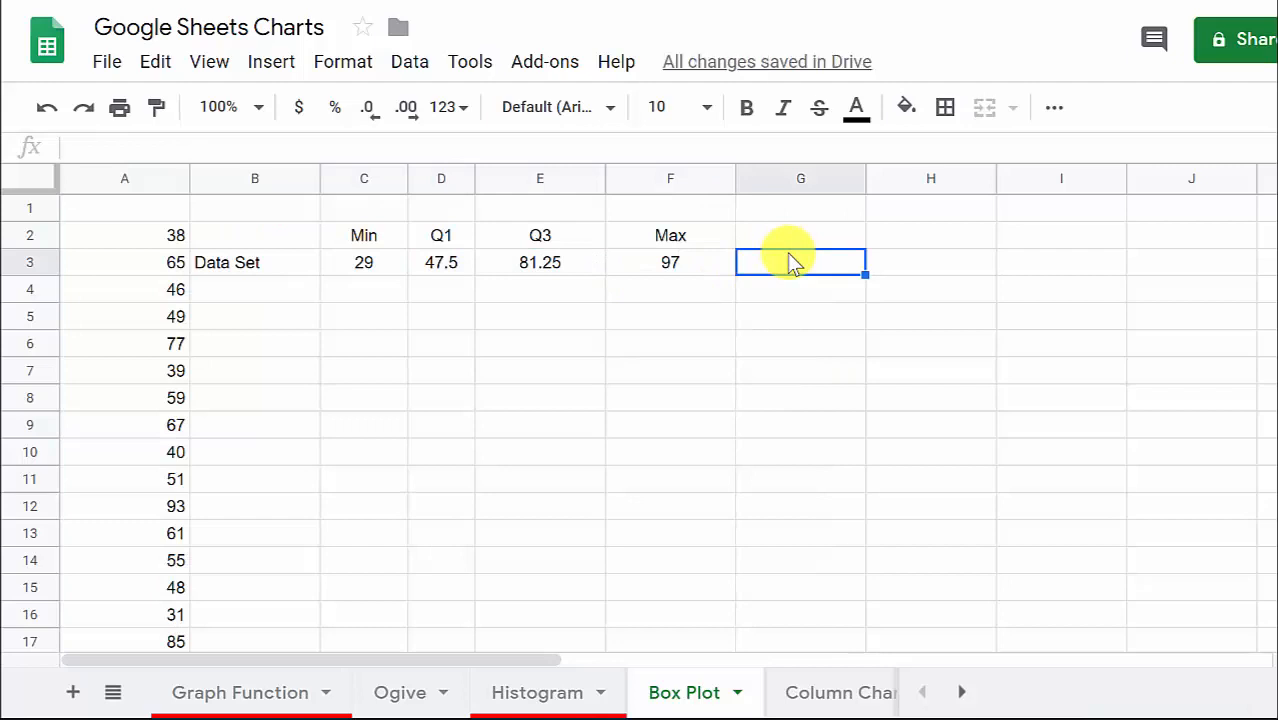
text(20)
key(Return)
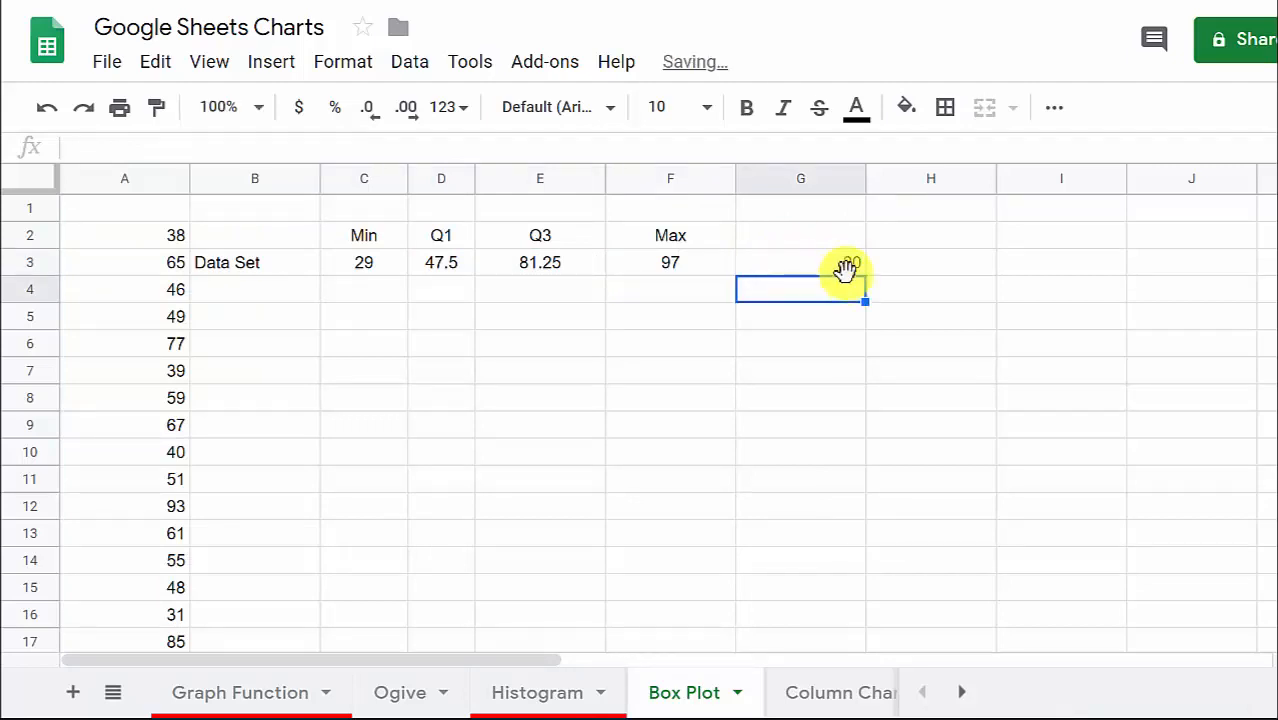
Try to insert a candlestick chart from the five numeric cells C3:G3.
click(370, 270)
drag(500, 268, 789, 270)
click(272, 62)
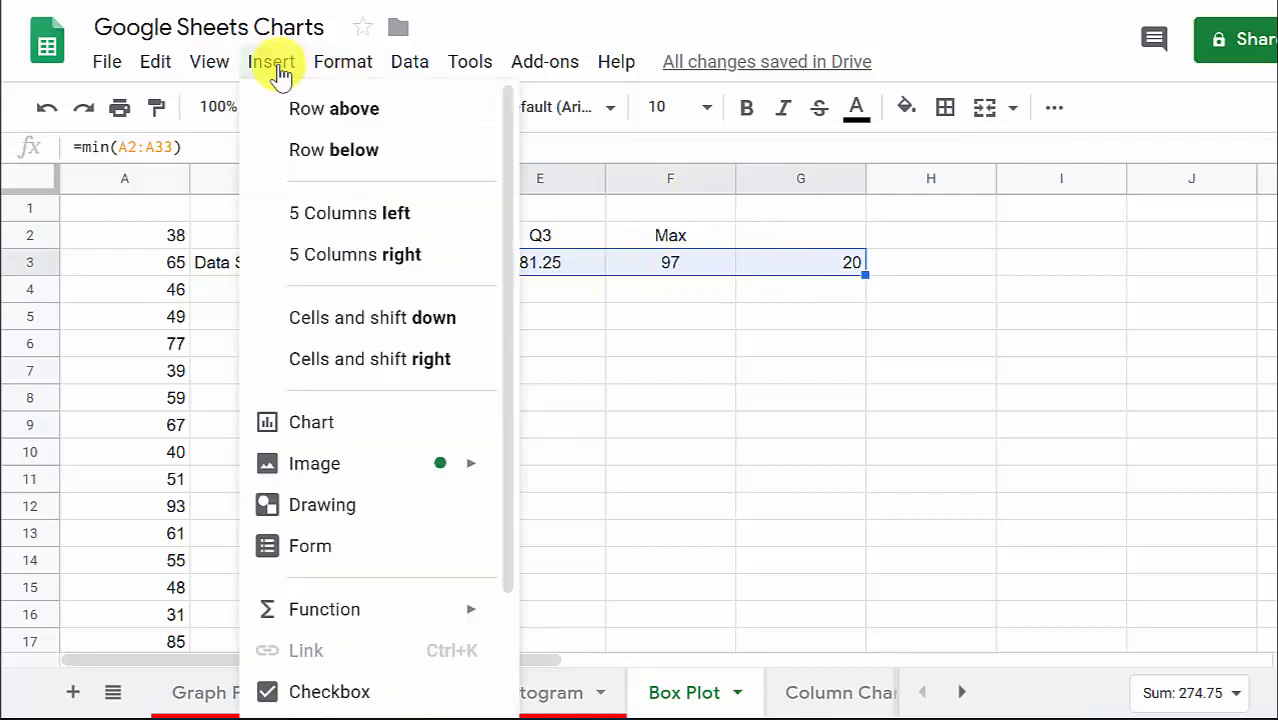
click(310, 425)
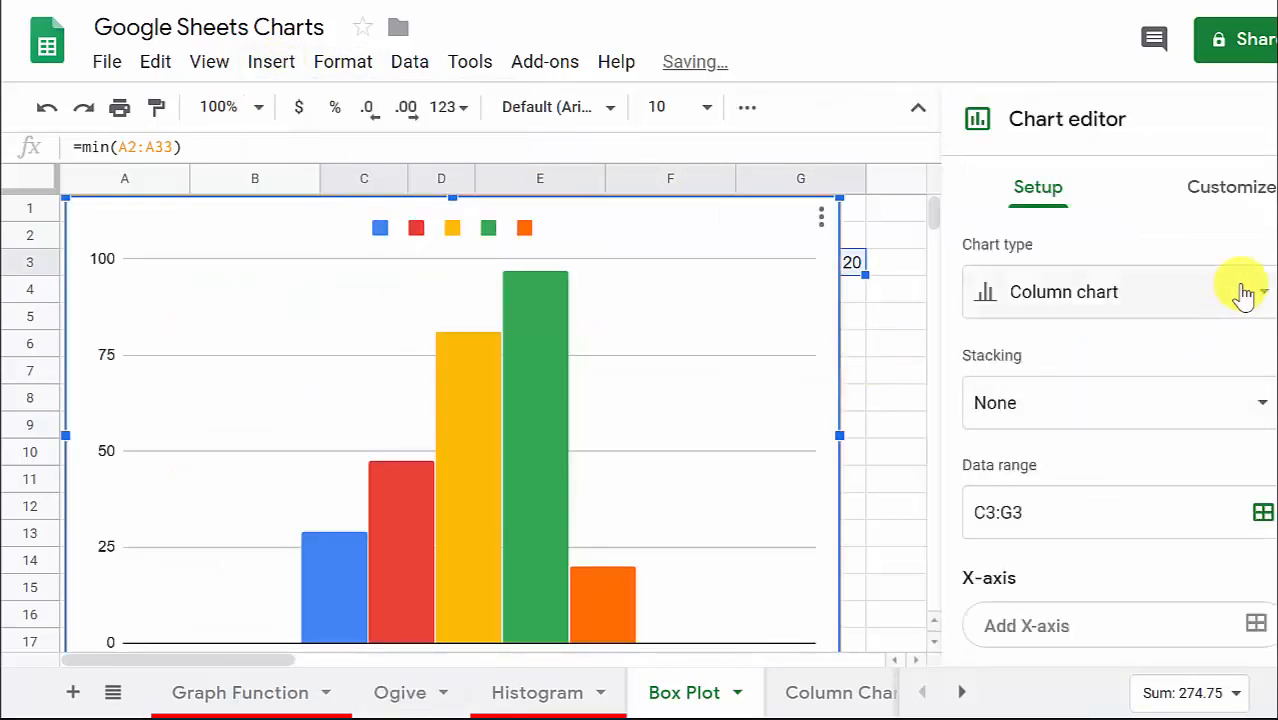
click(1248, 293)
scroll(1232, 425, down, 5)
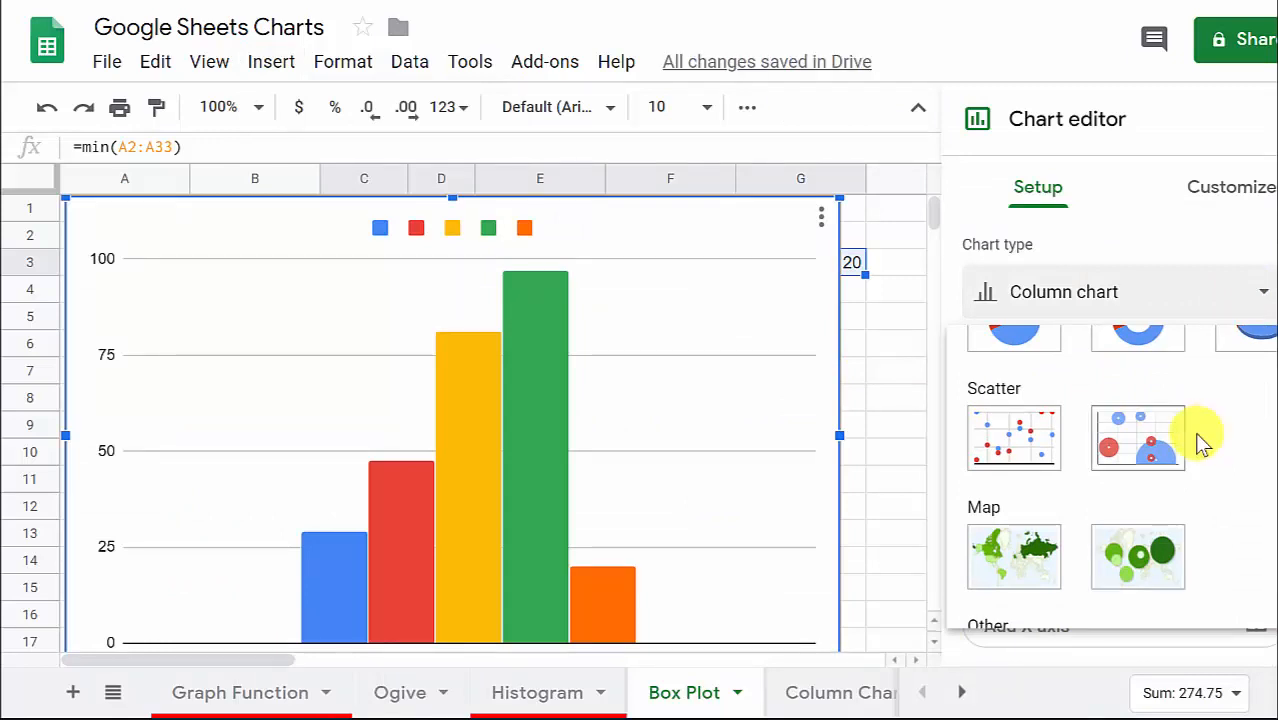
scroll(1201, 440, down, 3)
click(1245, 495)
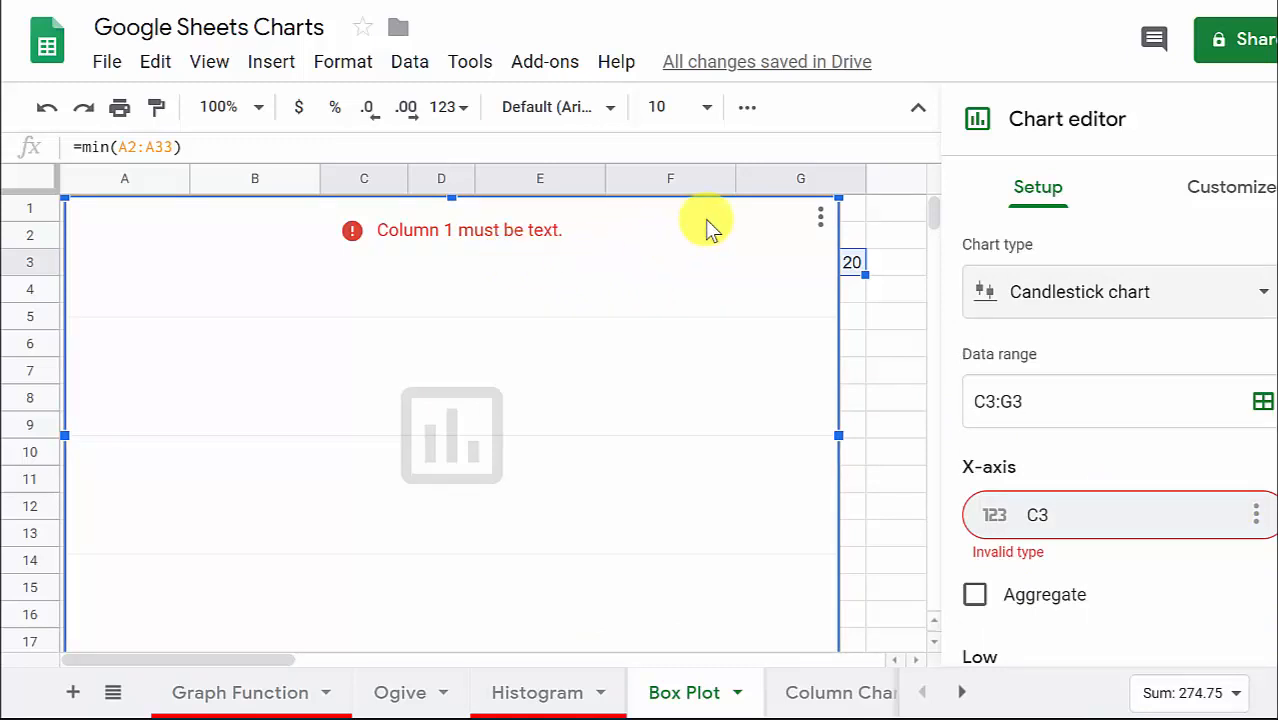
Delete the candlestick chart based on C3:G3 and clear the extra value from G3.
key(Delete)
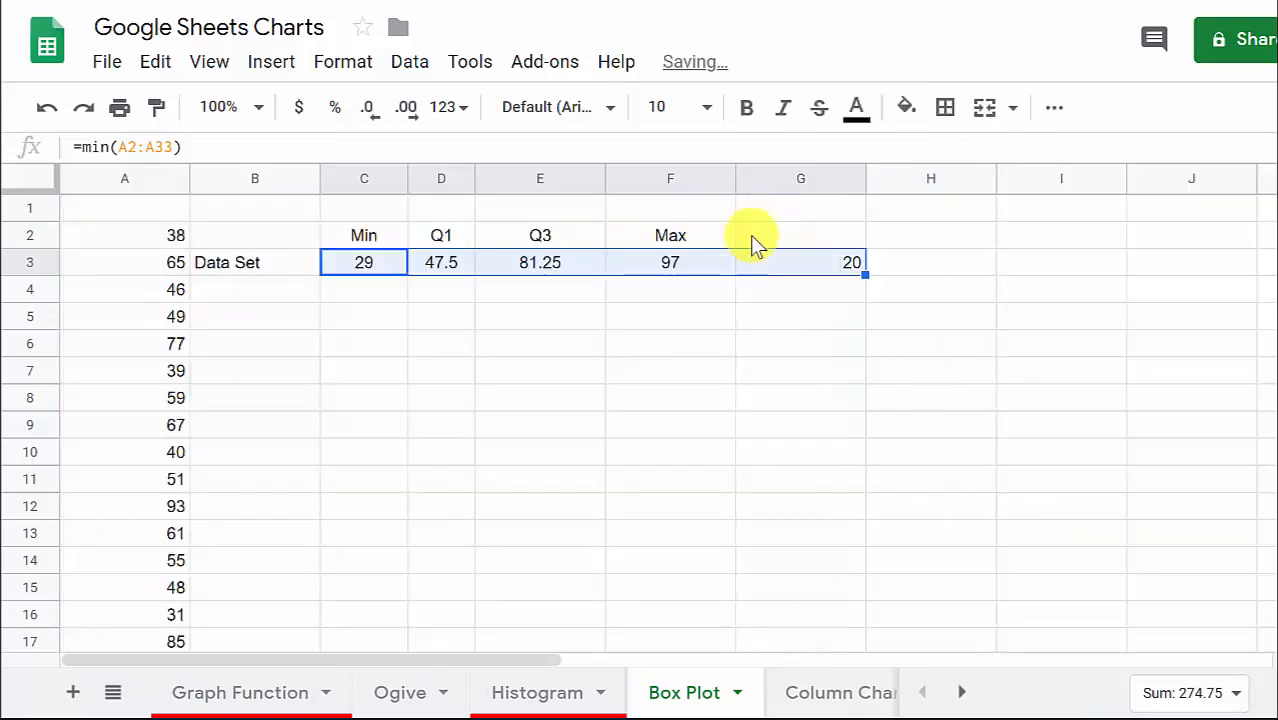
click(814, 268)
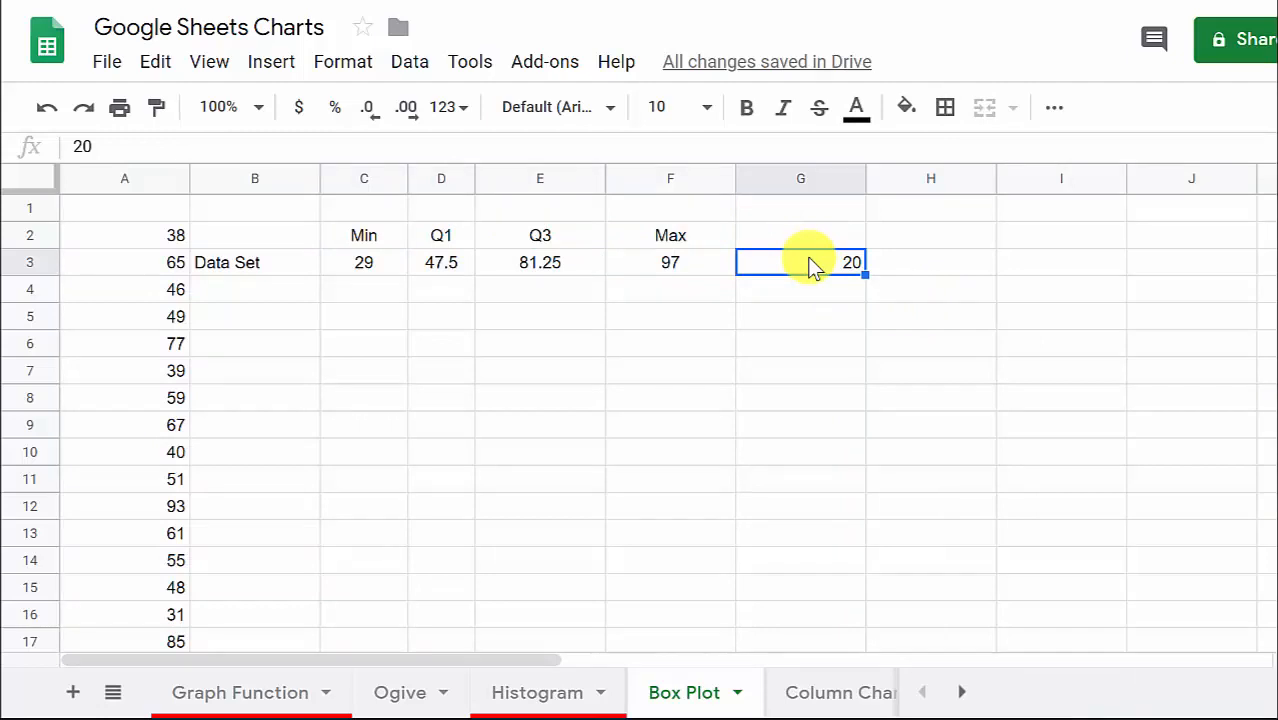
key(Delete)
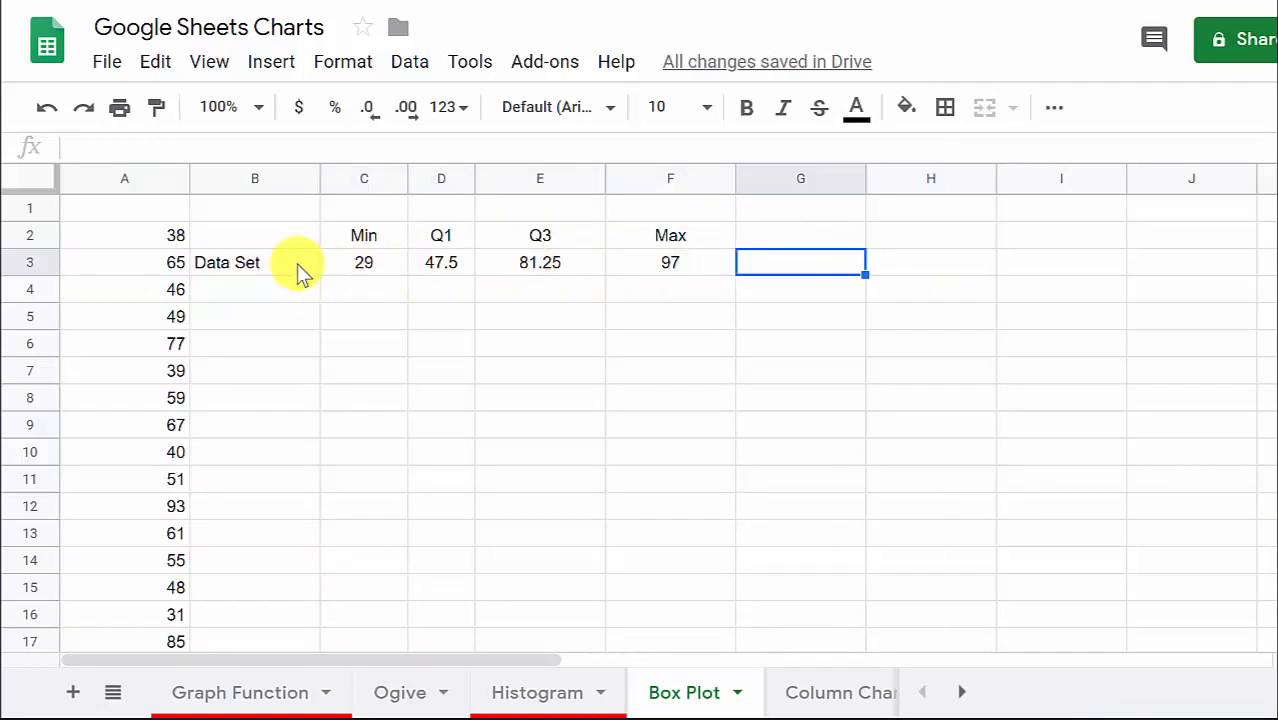
Insert a candlestick chart from B3:F3, including the Data Set label and the four calculated values.
drag(300, 270, 640, 272)
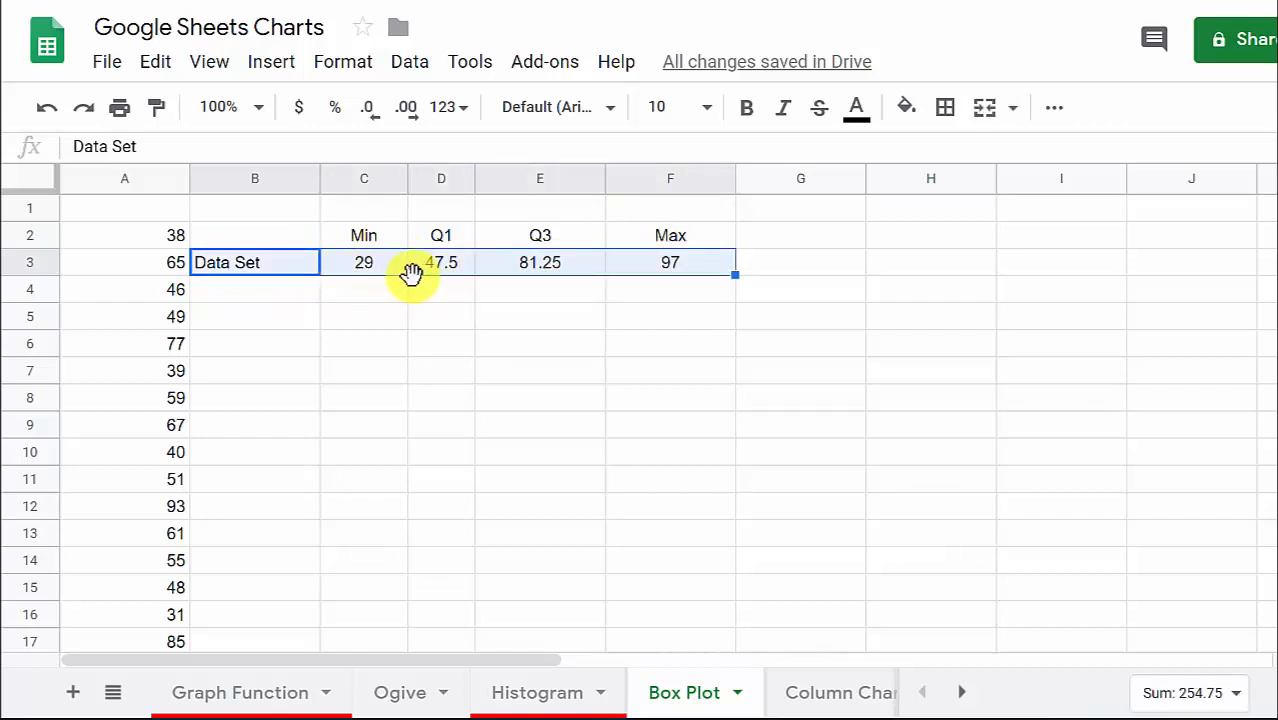
click(276, 62)
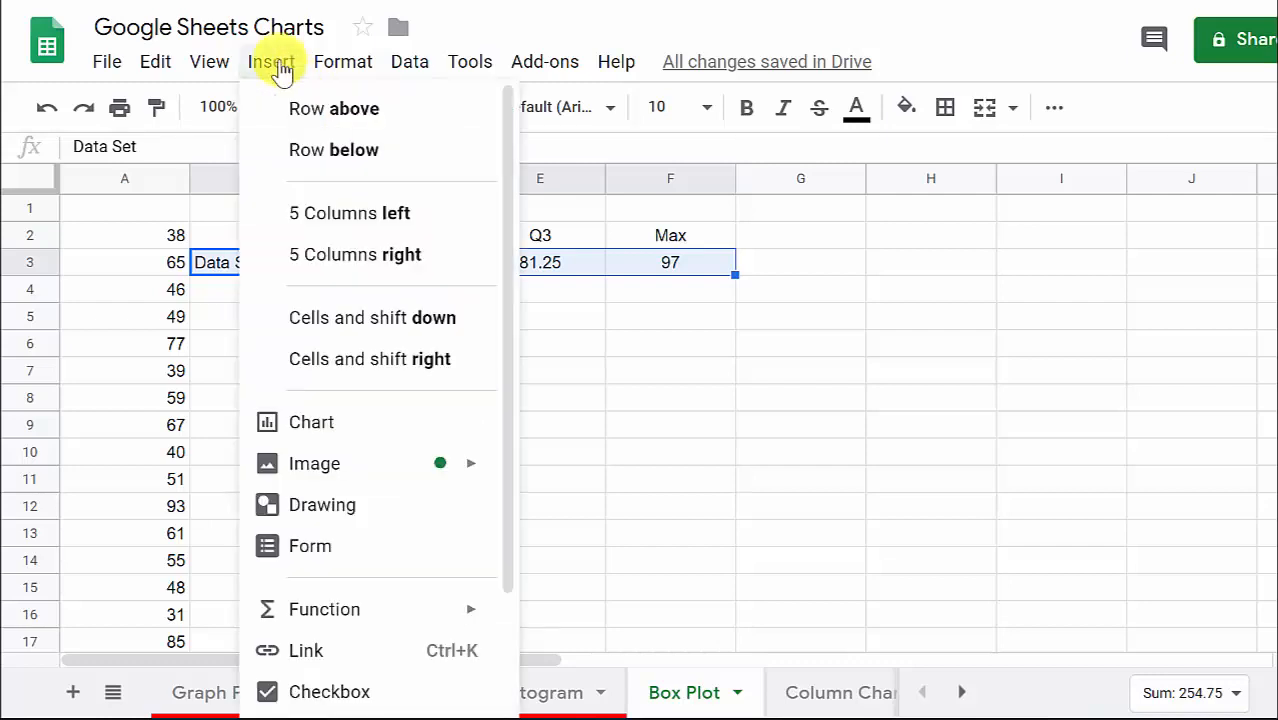
click(322, 421)
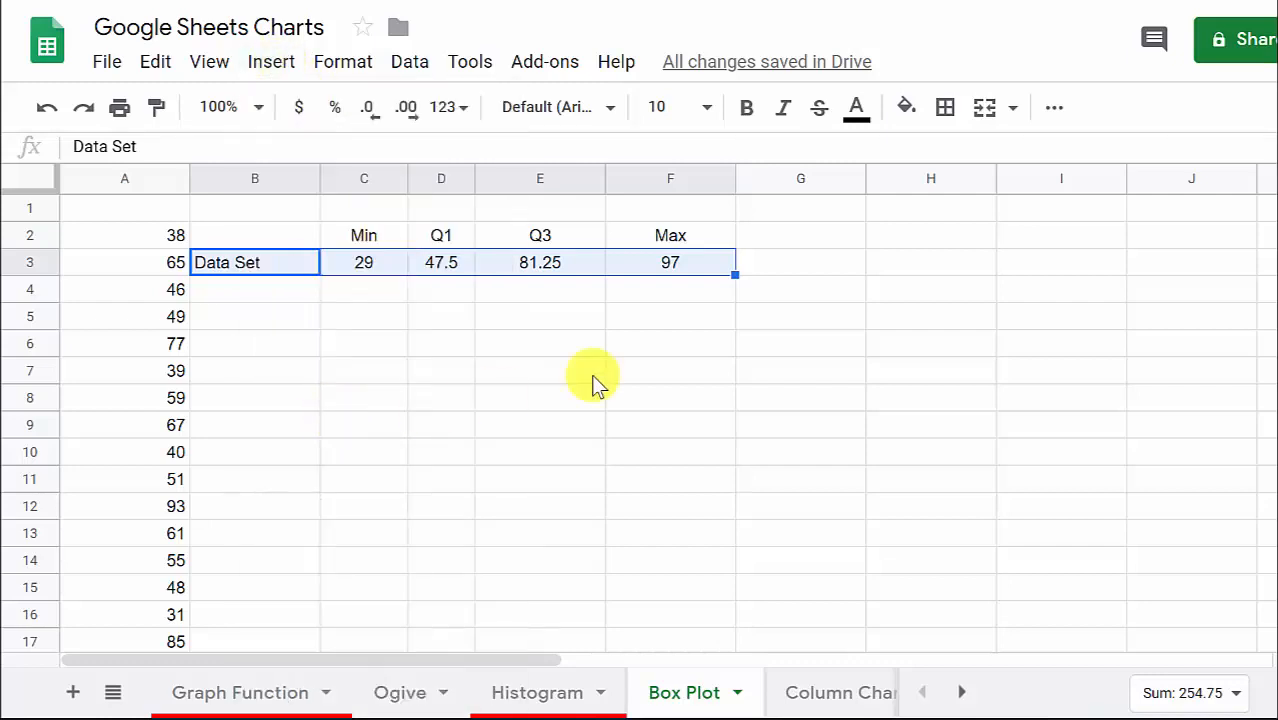
click(1215, 305)
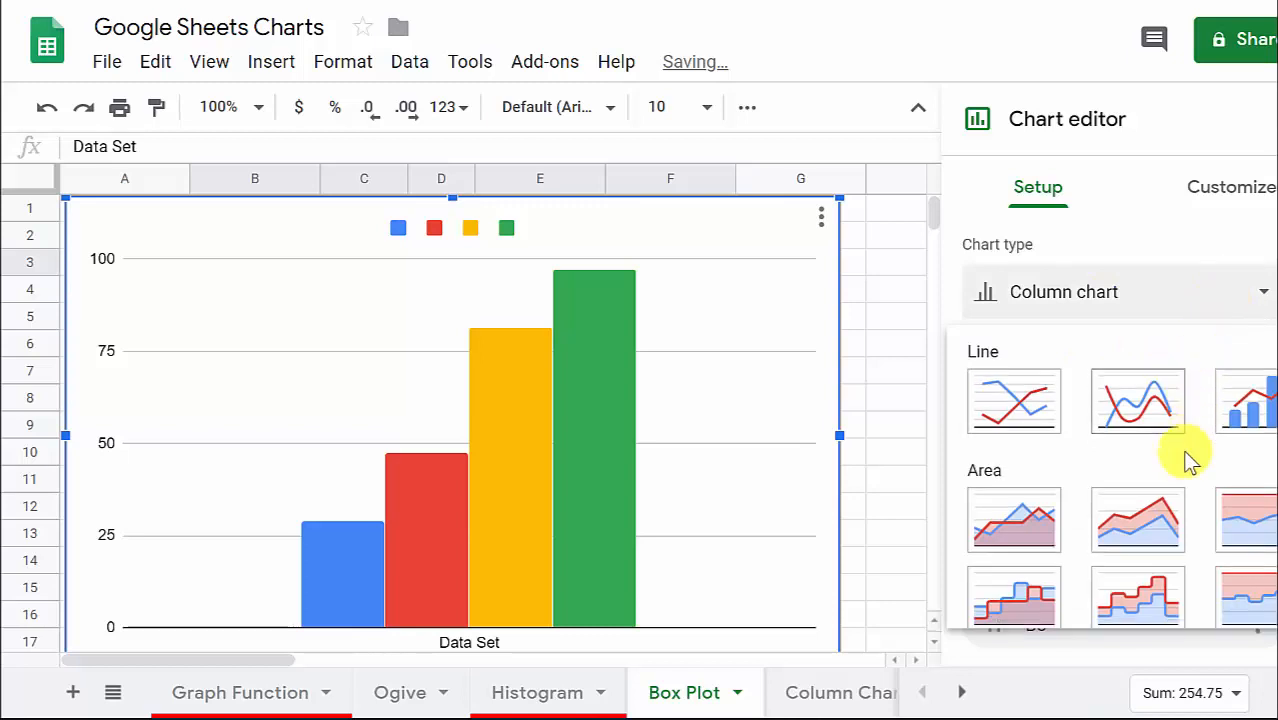
scroll(1186, 457, down, 5)
scroll(1186, 457, down, 4)
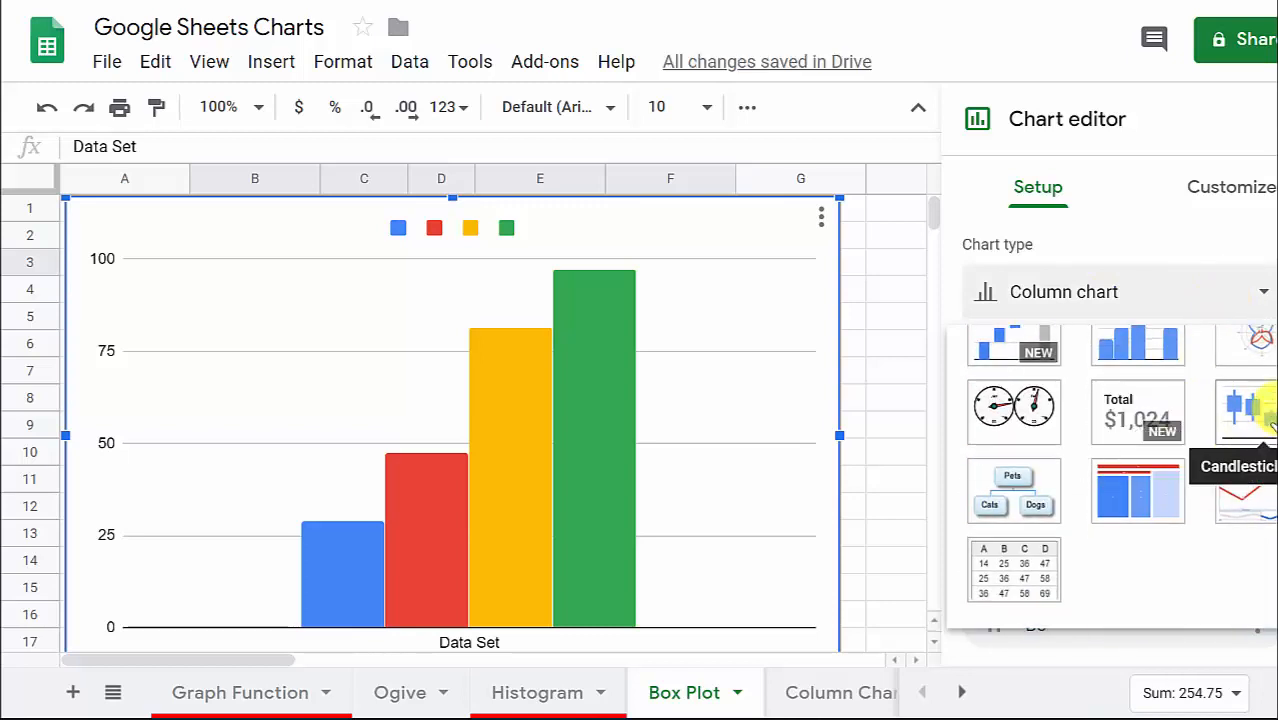
click(1264, 418)
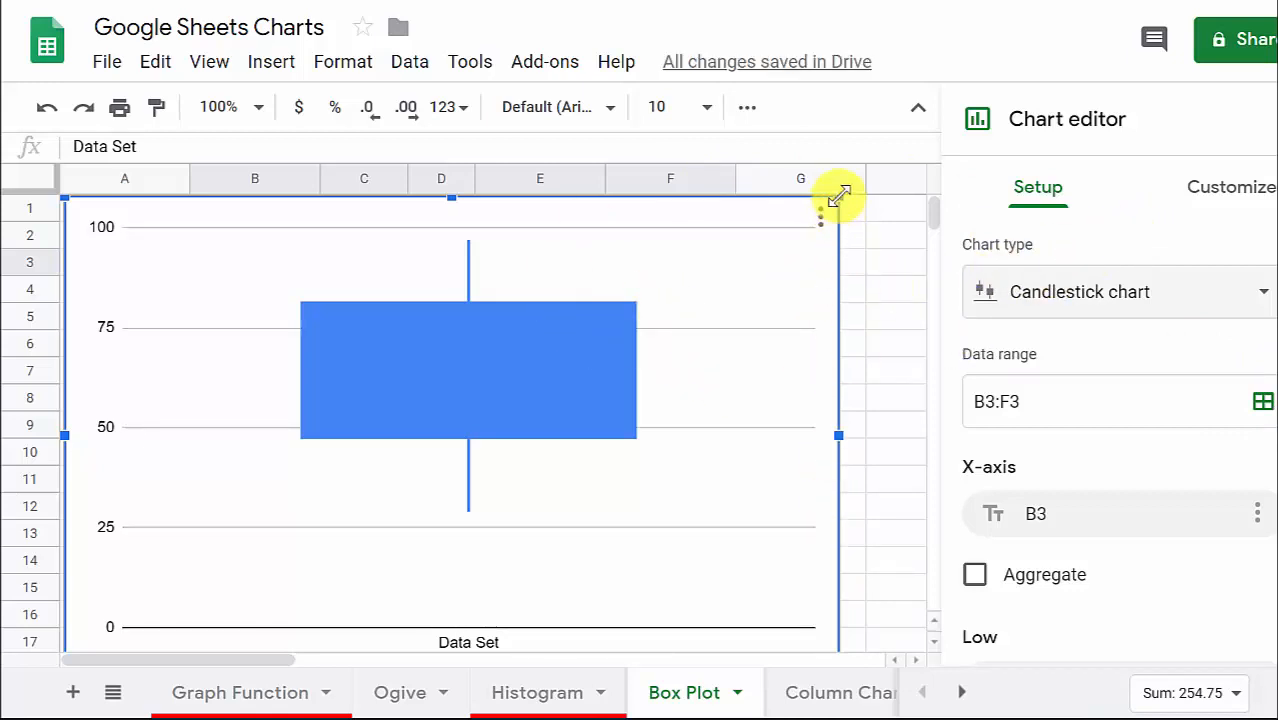
Shrink the candlestick chart and move it clear of column A, spanning about columns B to G and rows 2 to 16.
drag(838, 195, 719, 338)
drag(592, 304, 733, 258)
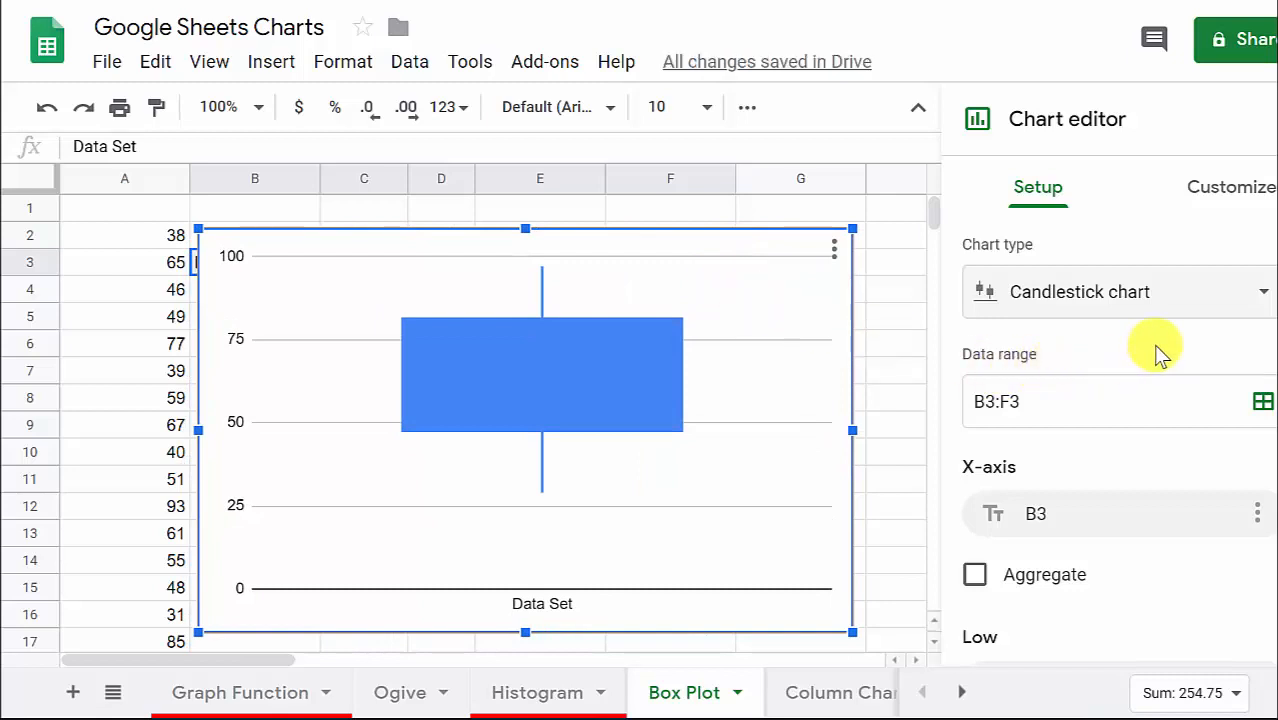
scroll(1155, 350, down, 5)
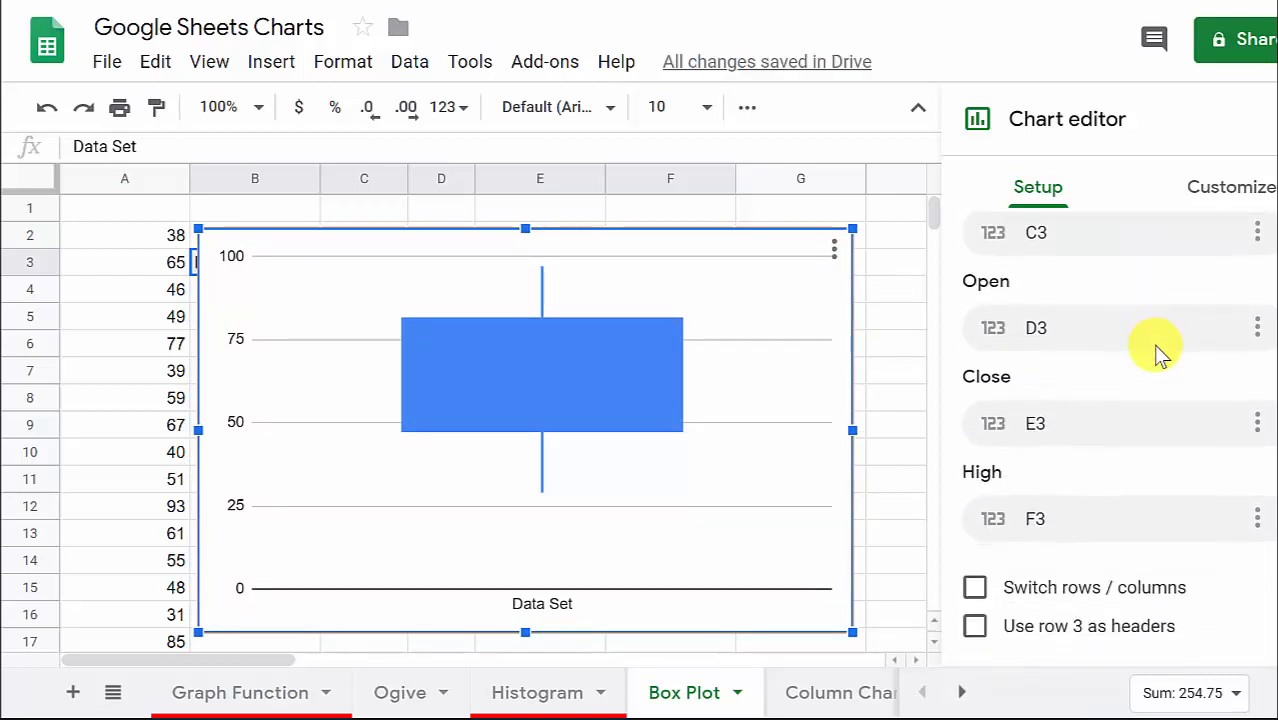
scroll(1153, 344, up, 5)
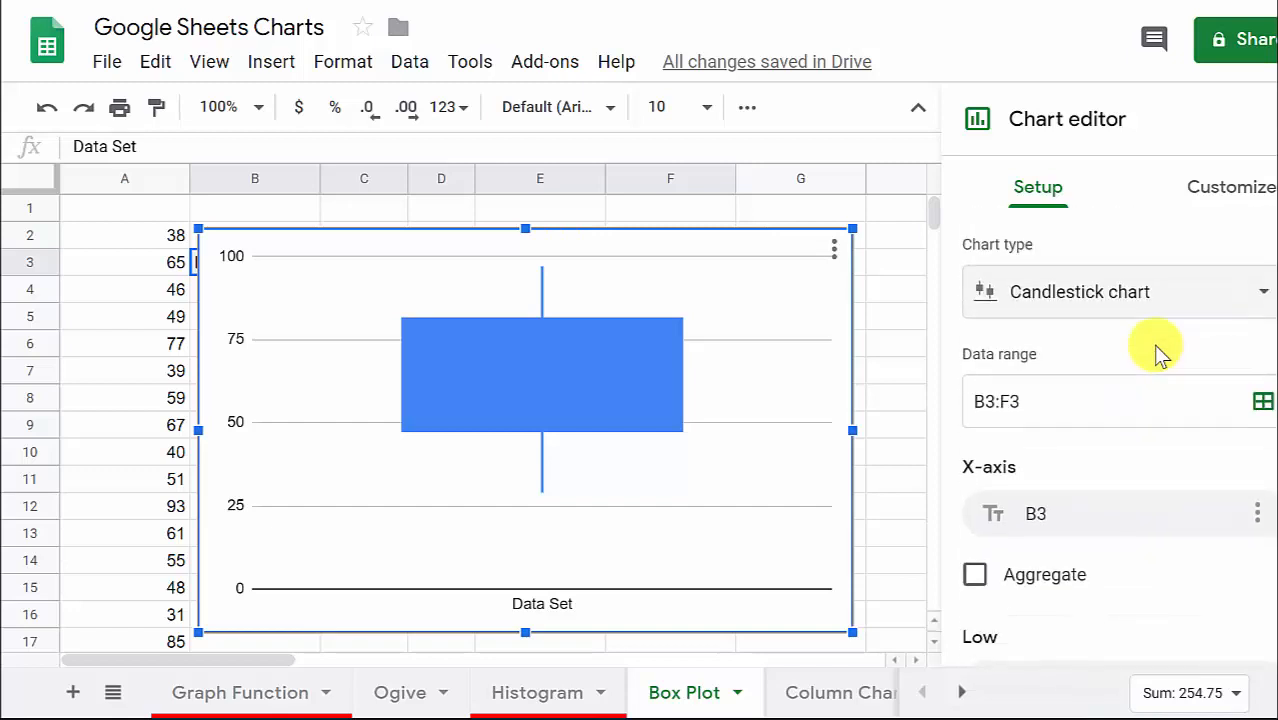
Set the candlestick chart's background color to black and its border color to red.
click(1210, 198)
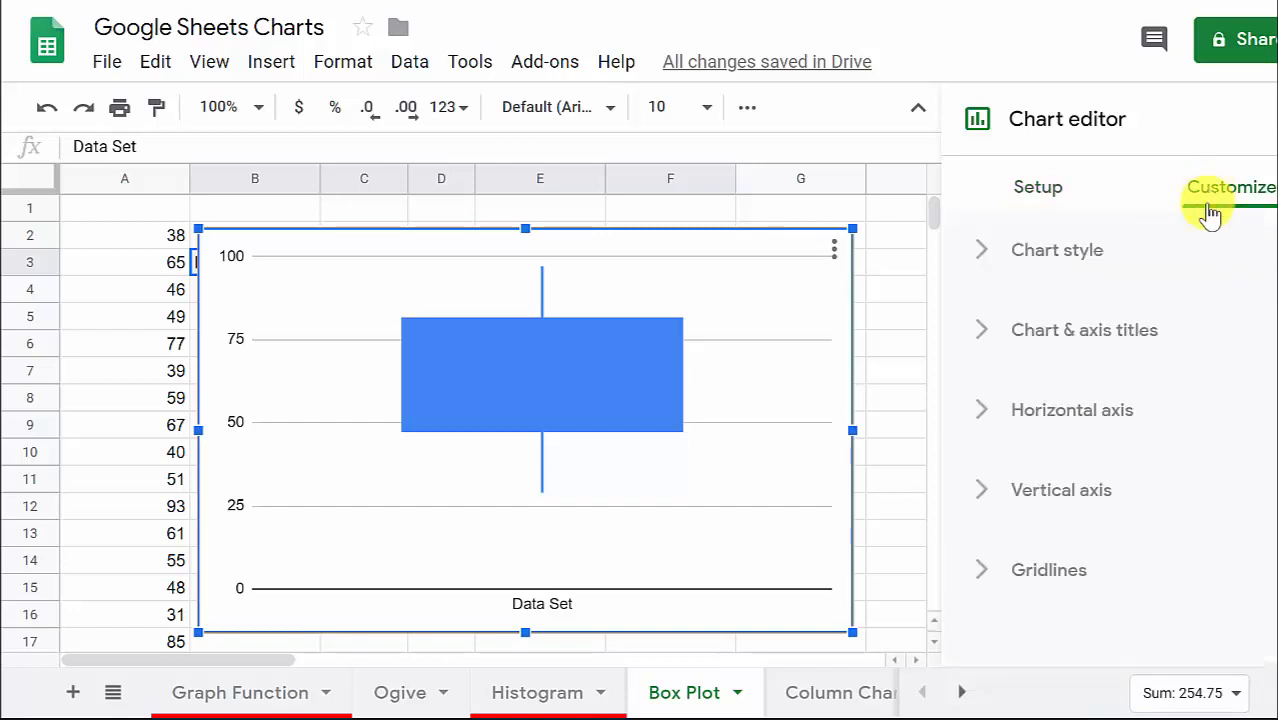
click(990, 255)
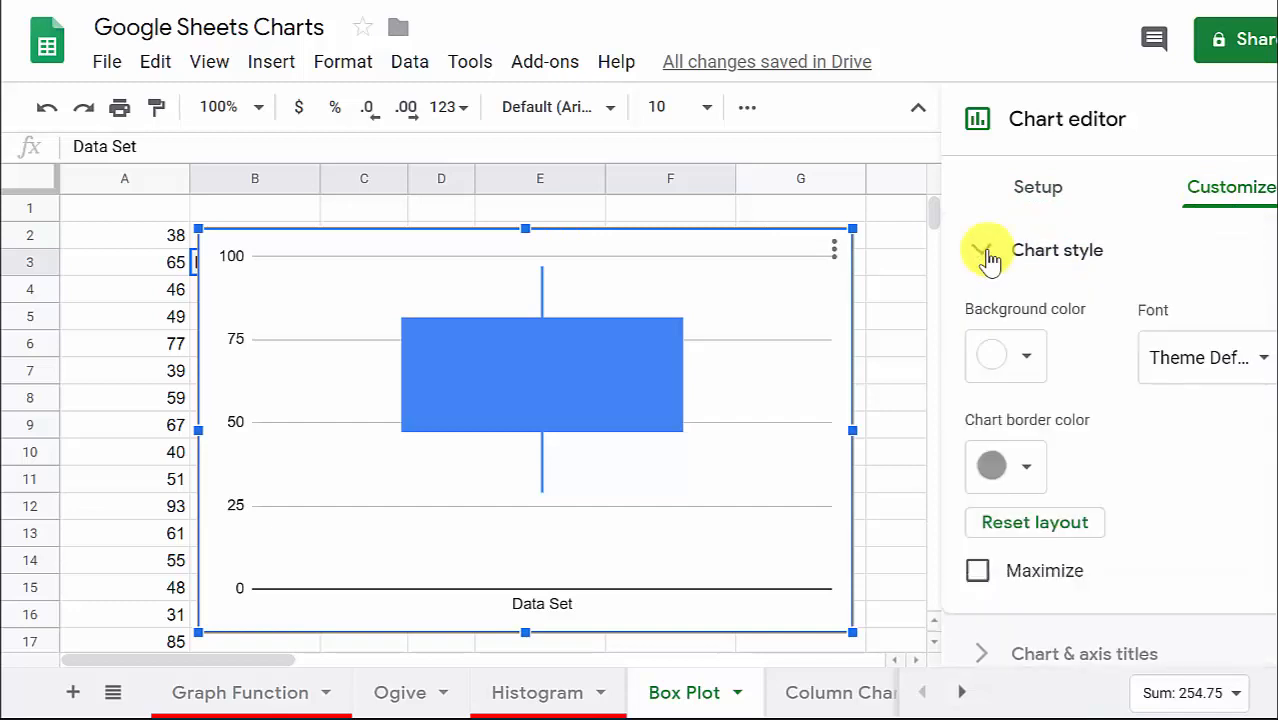
click(1028, 365)
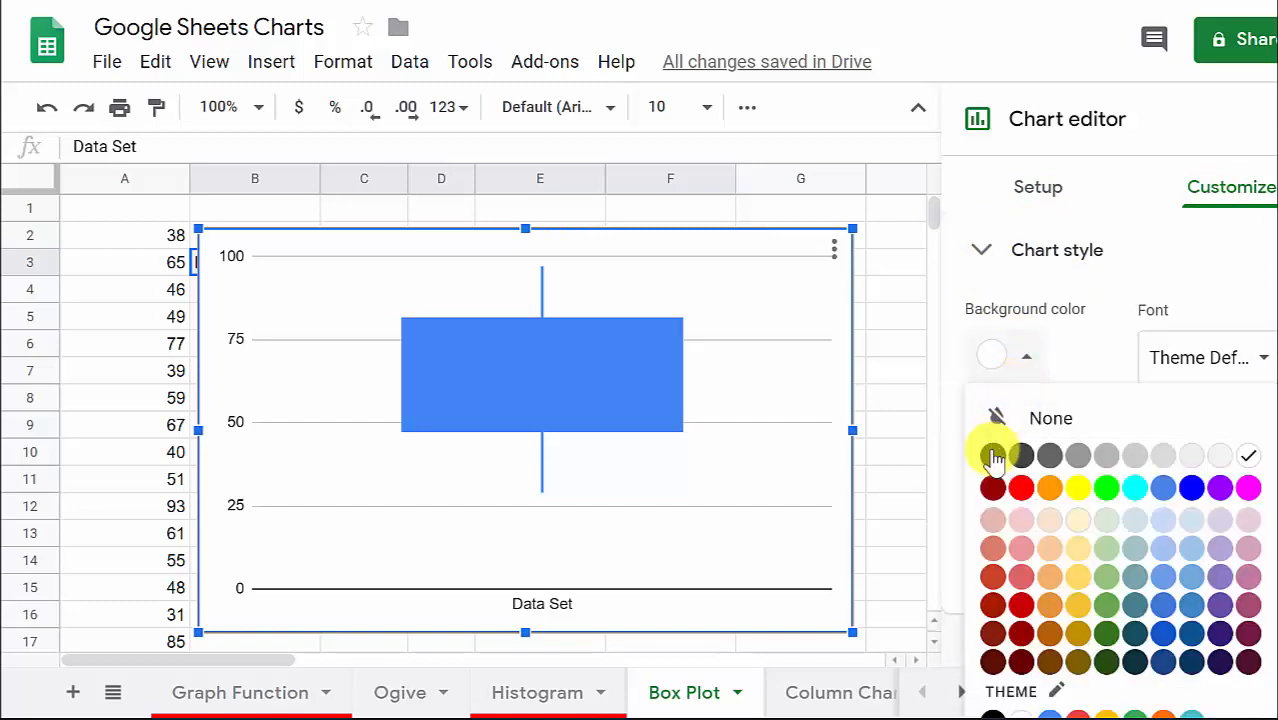
click(993, 456)
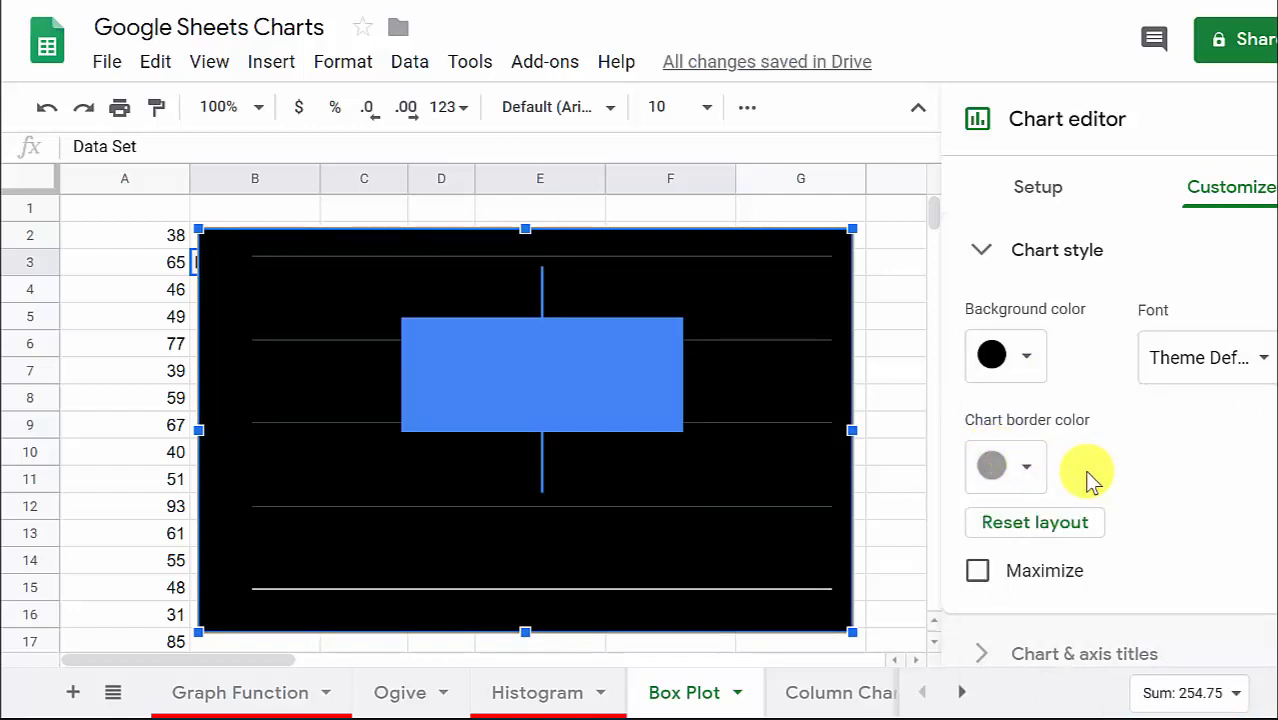
click(1036, 484)
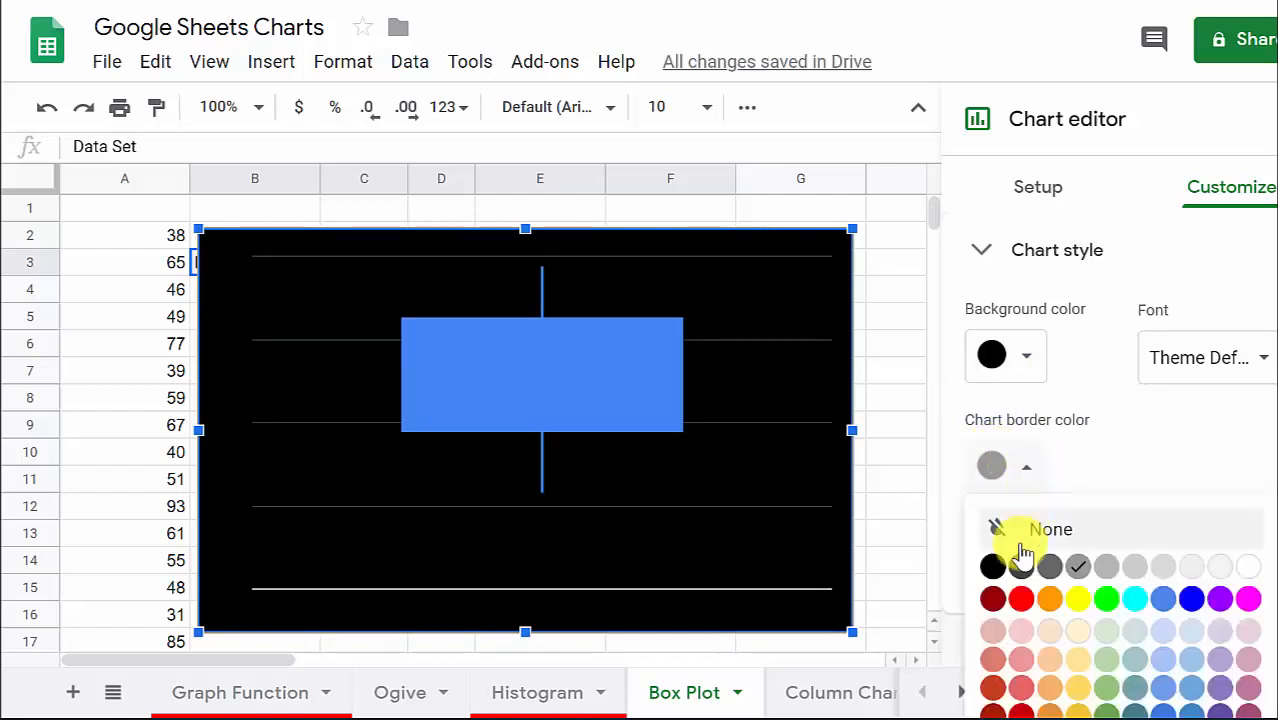
click(993, 598)
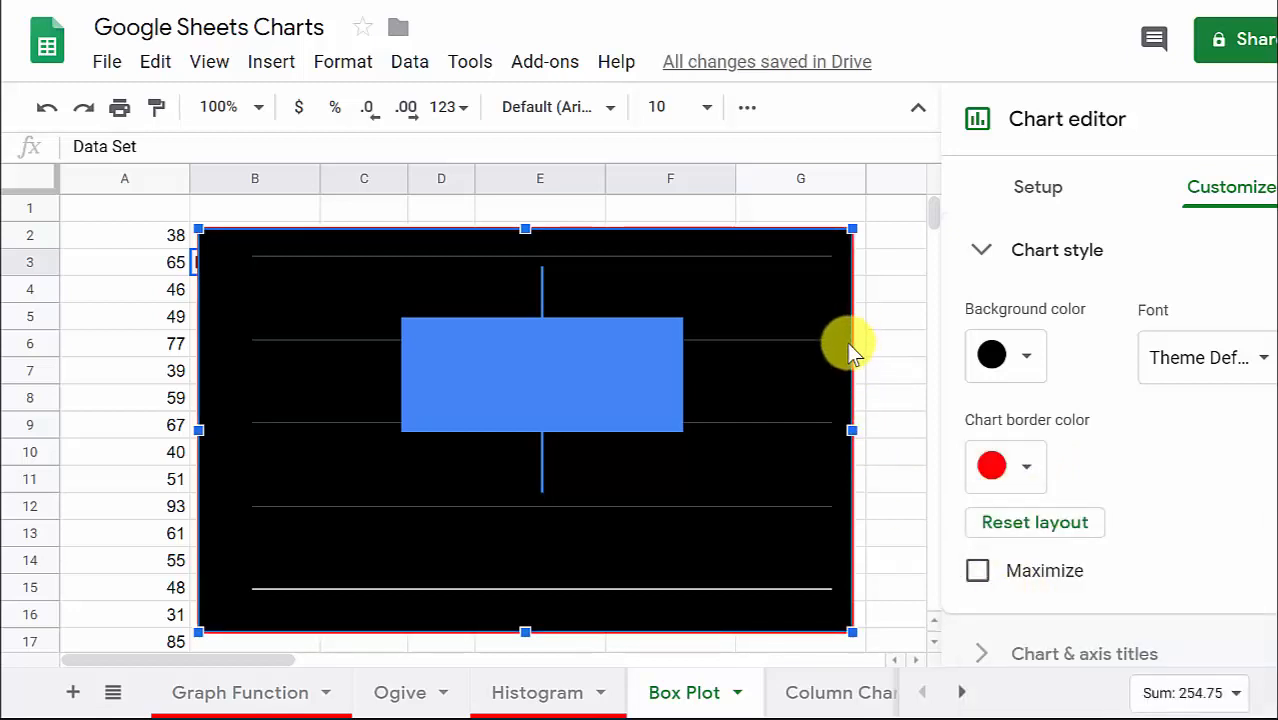
Try the Maximize layout option on the candlestick chart and switch it off again.
scroll(1170, 415, down, 2)
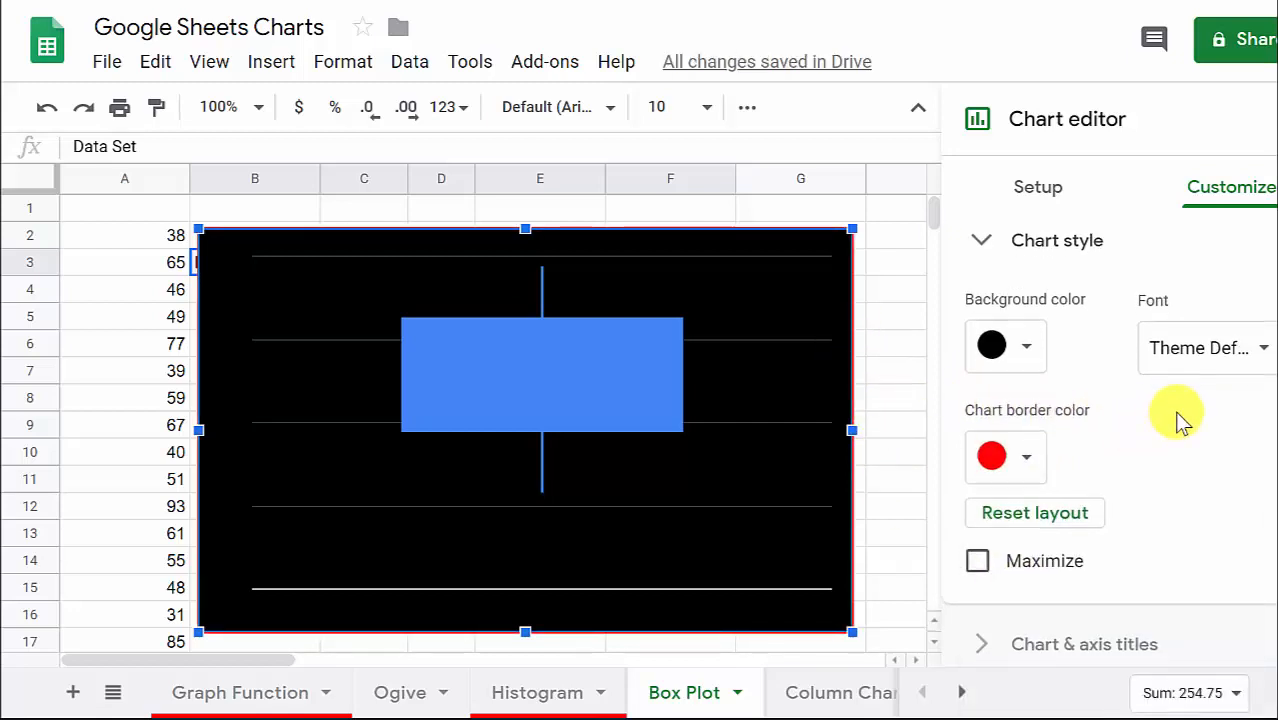
click(978, 443)
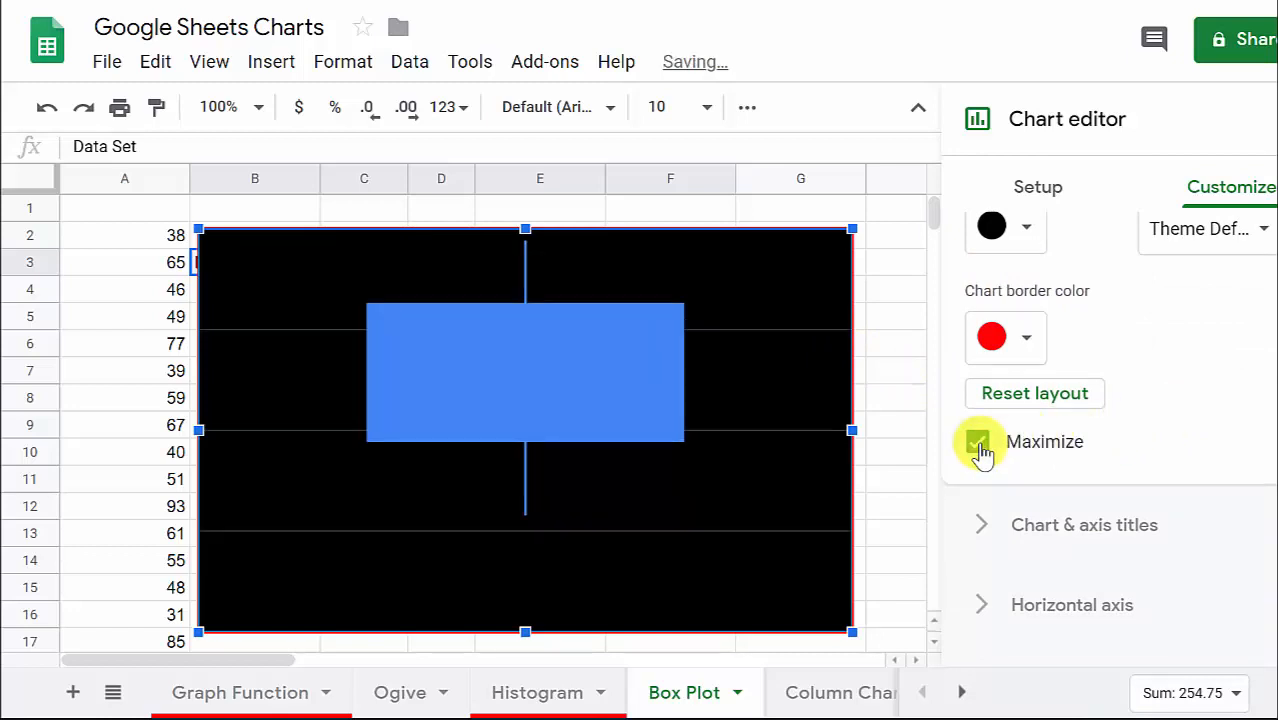
click(978, 443)
click(978, 443)
click(979, 443)
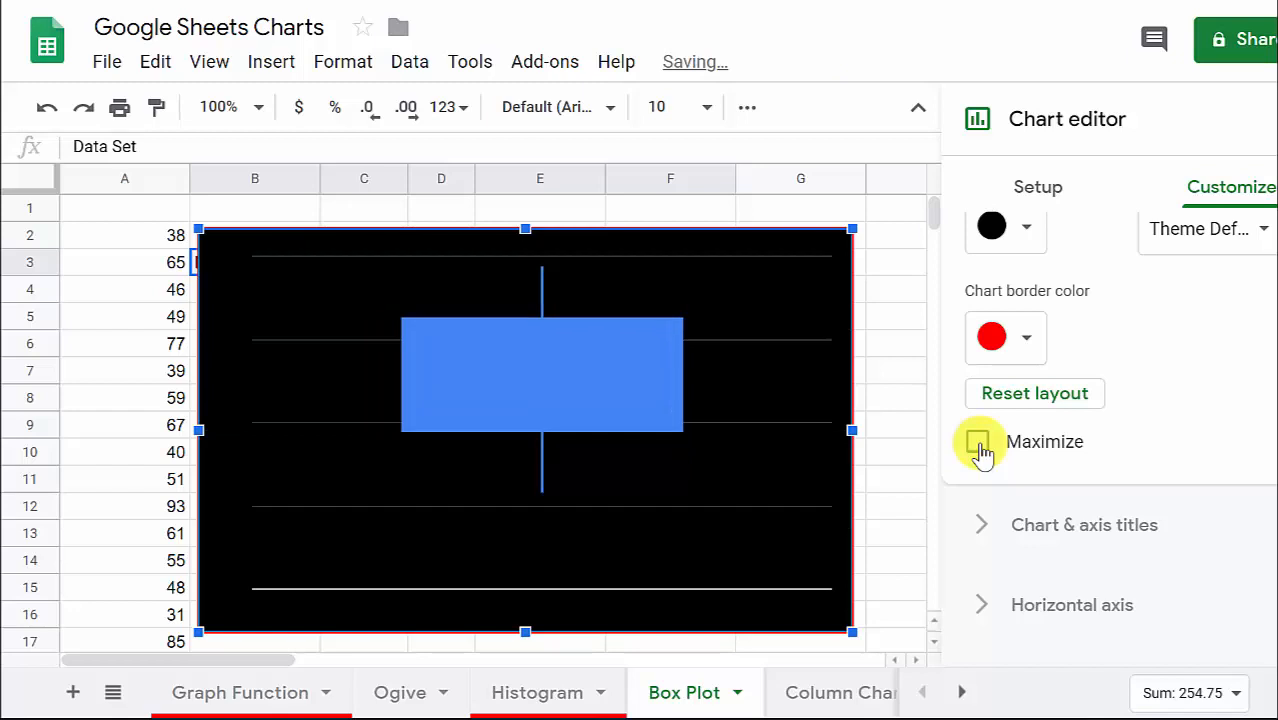
Give the candlestick chart the title "Box Plot".
click(979, 526)
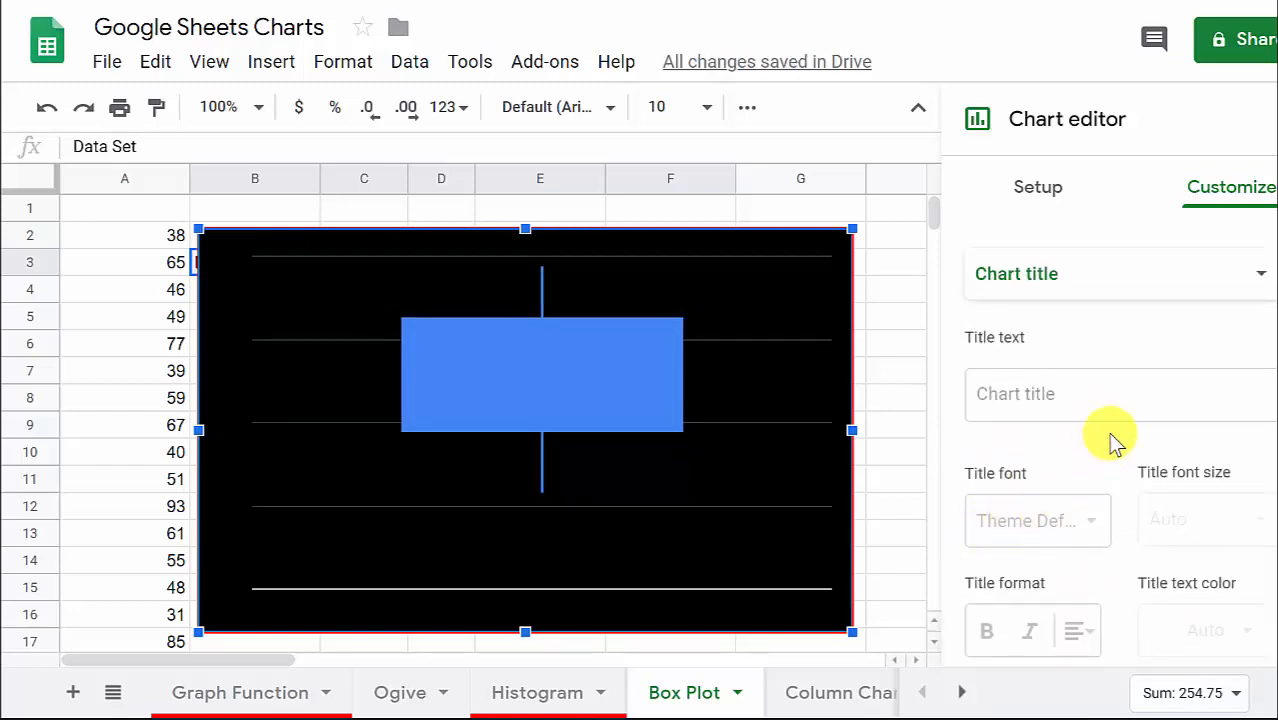
click(1259, 280)
click(1075, 273)
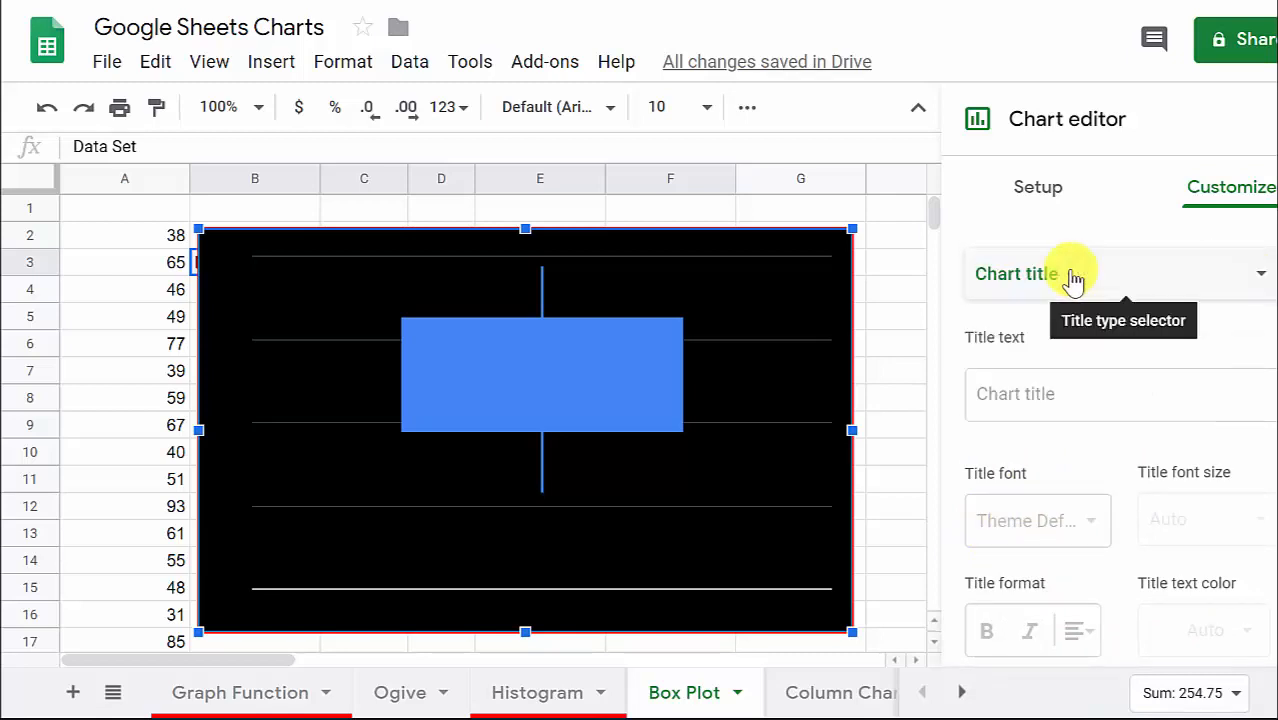
click(1058, 392)
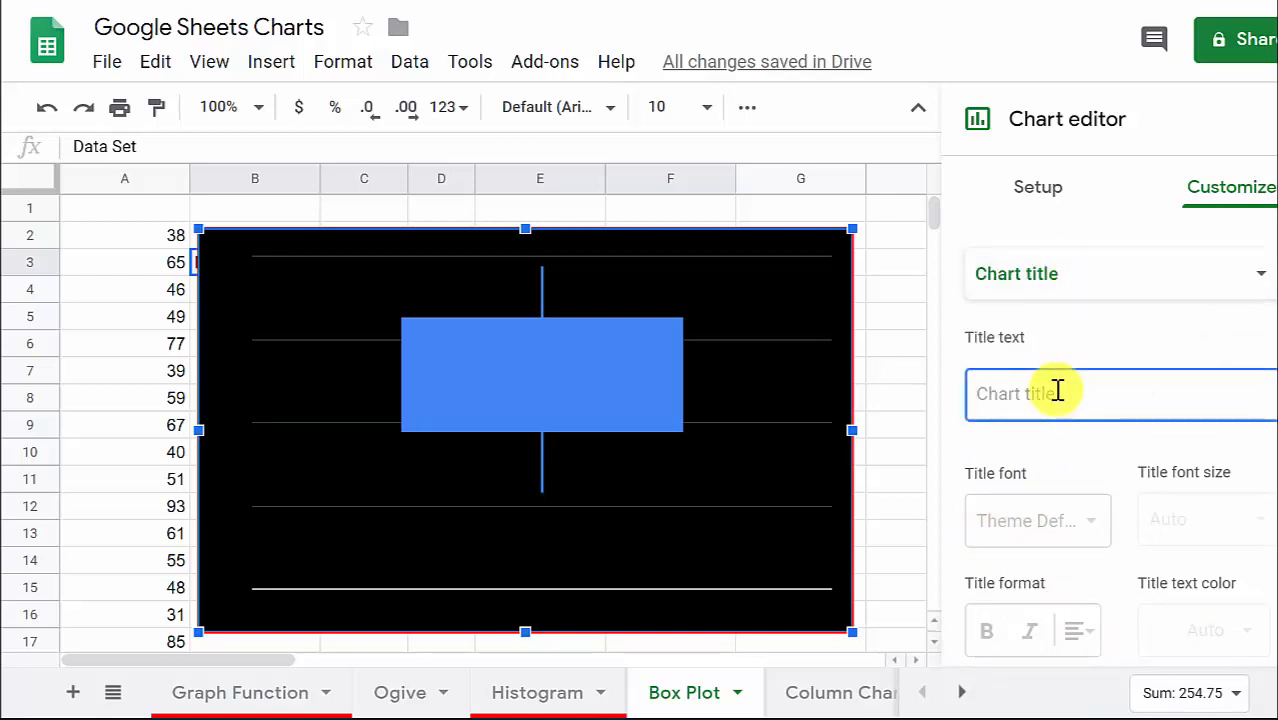
text(Box Plot)
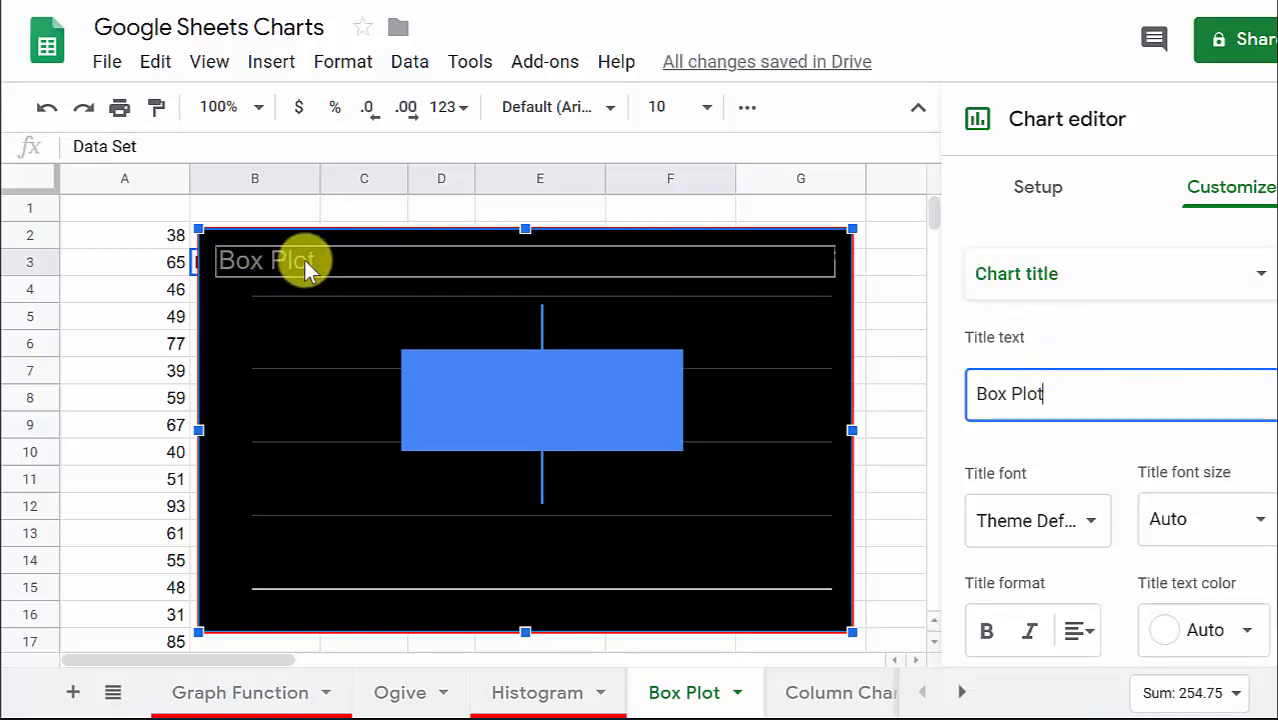
Make the chart title bold and set its text color to white.
scroll(1100, 445, down, 2)
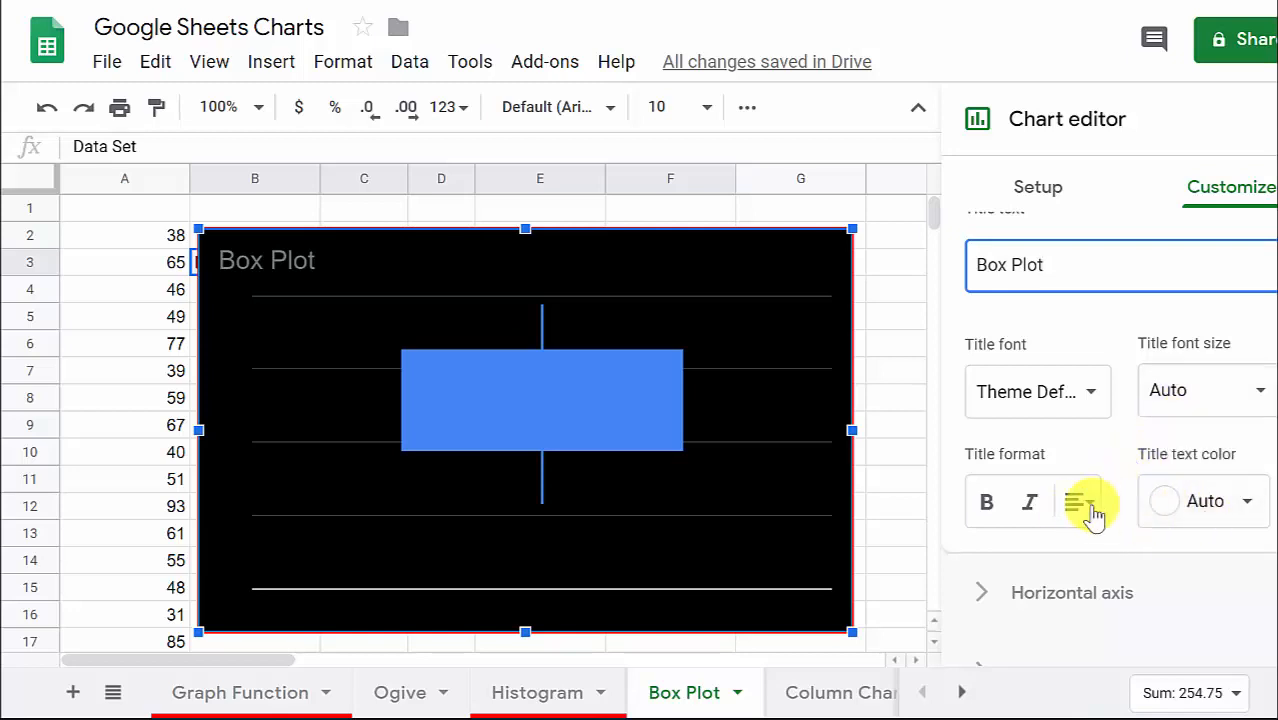
click(987, 505)
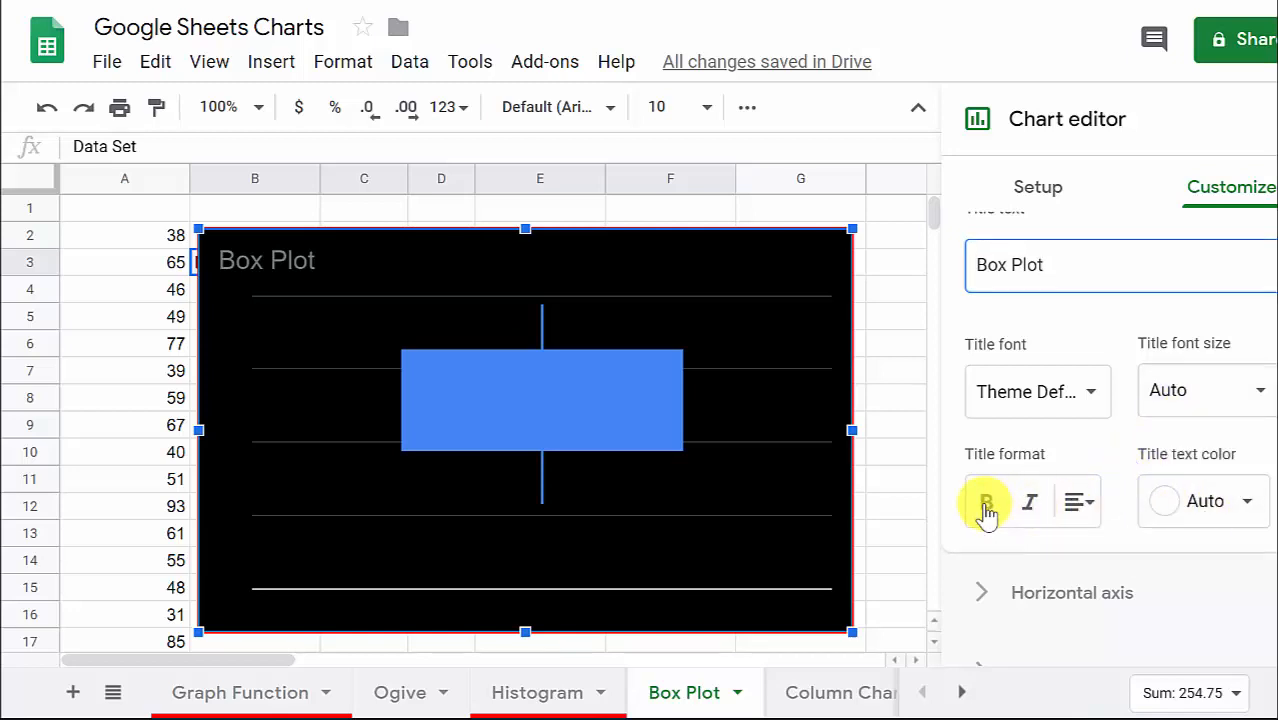
click(1247, 503)
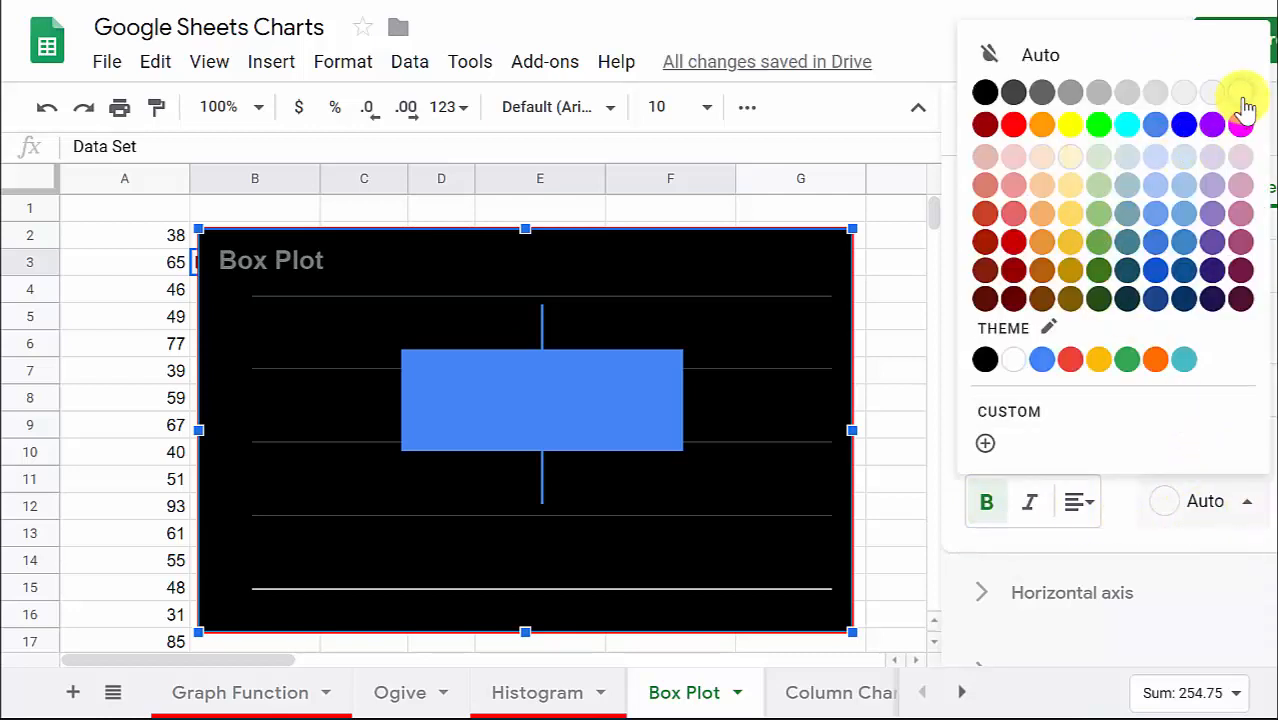
click(1240, 94)
scroll(1183, 325, down, 2)
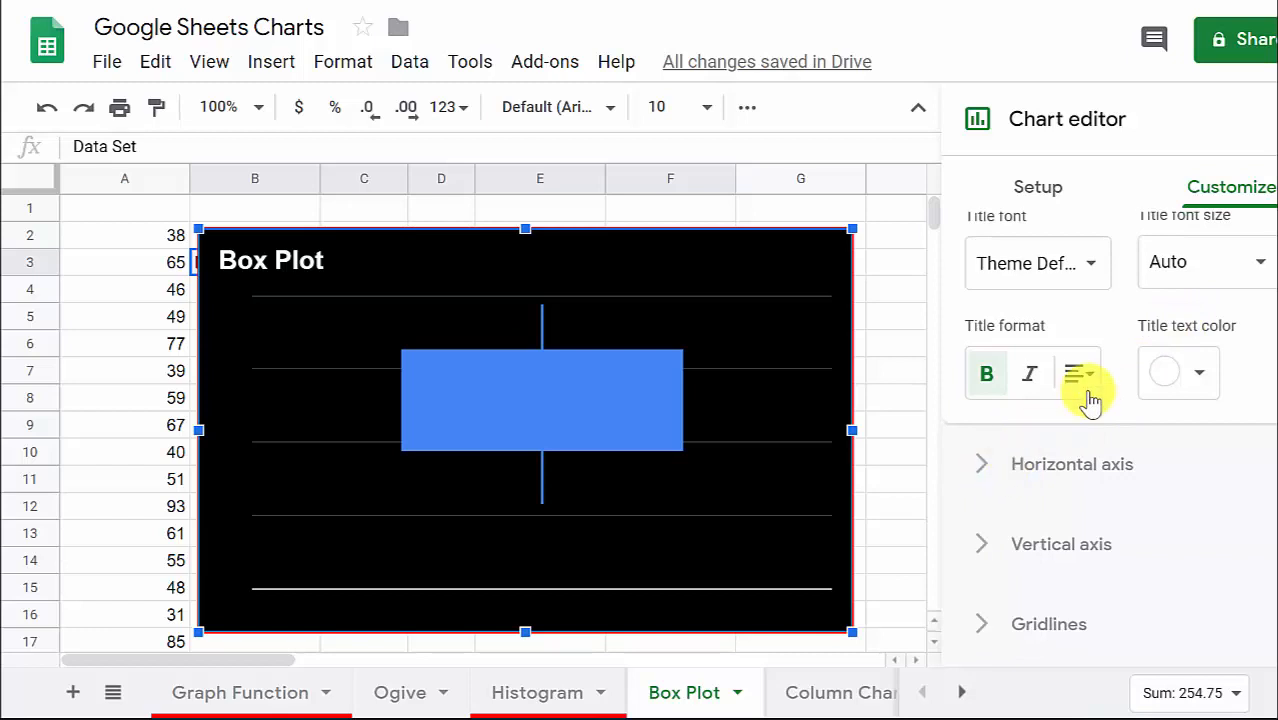
Add the horizontal axis title "Cards" to the chart.
scroll(1086, 390, up, 4)
click(1265, 275)
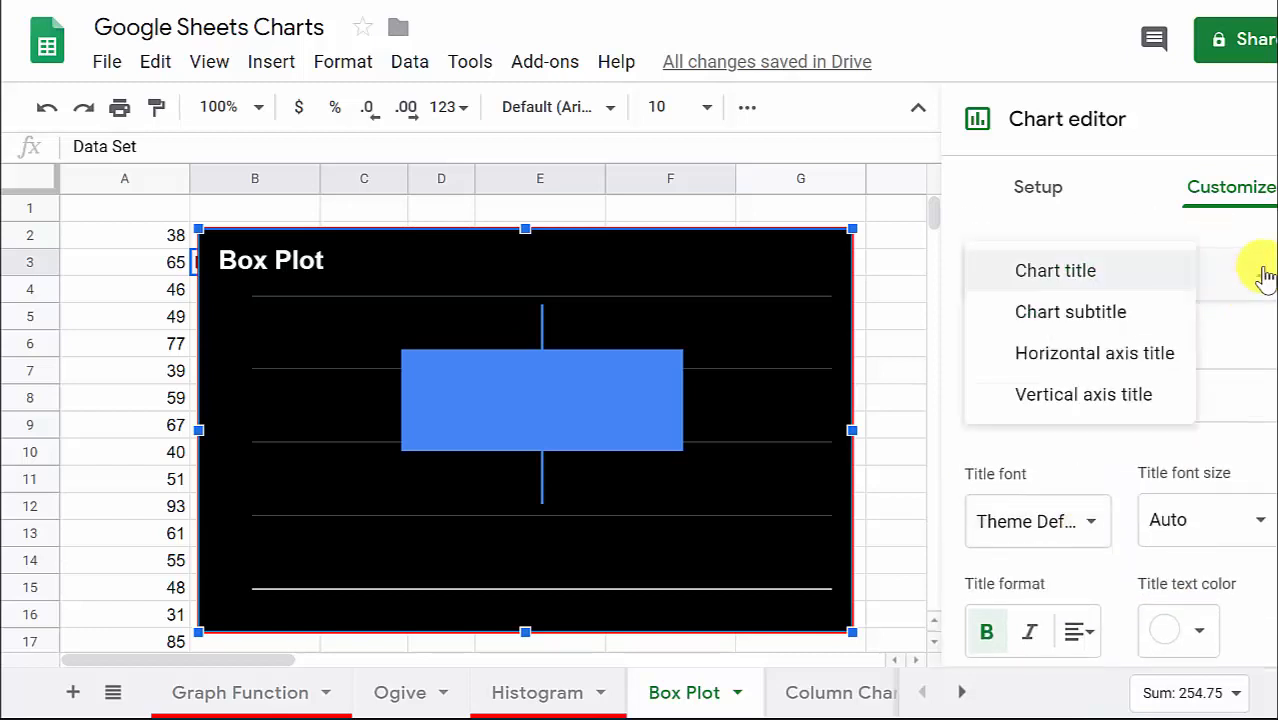
click(1110, 356)
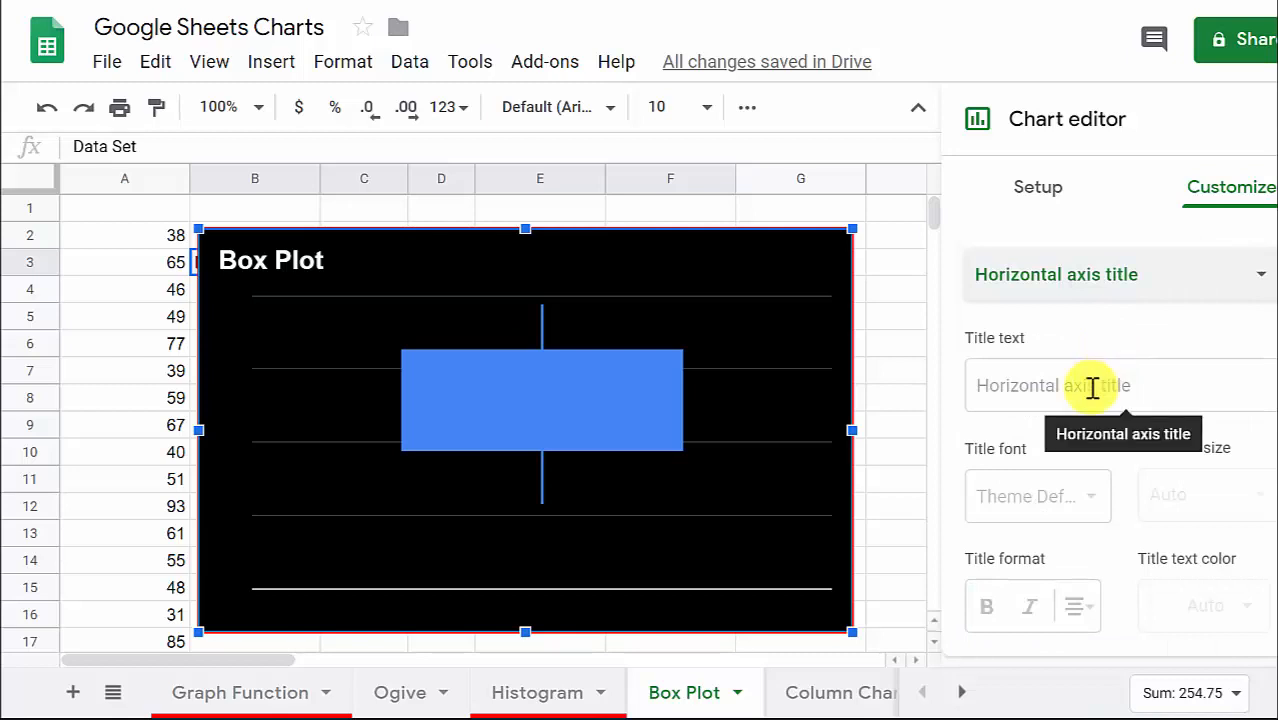
click(1093, 388)
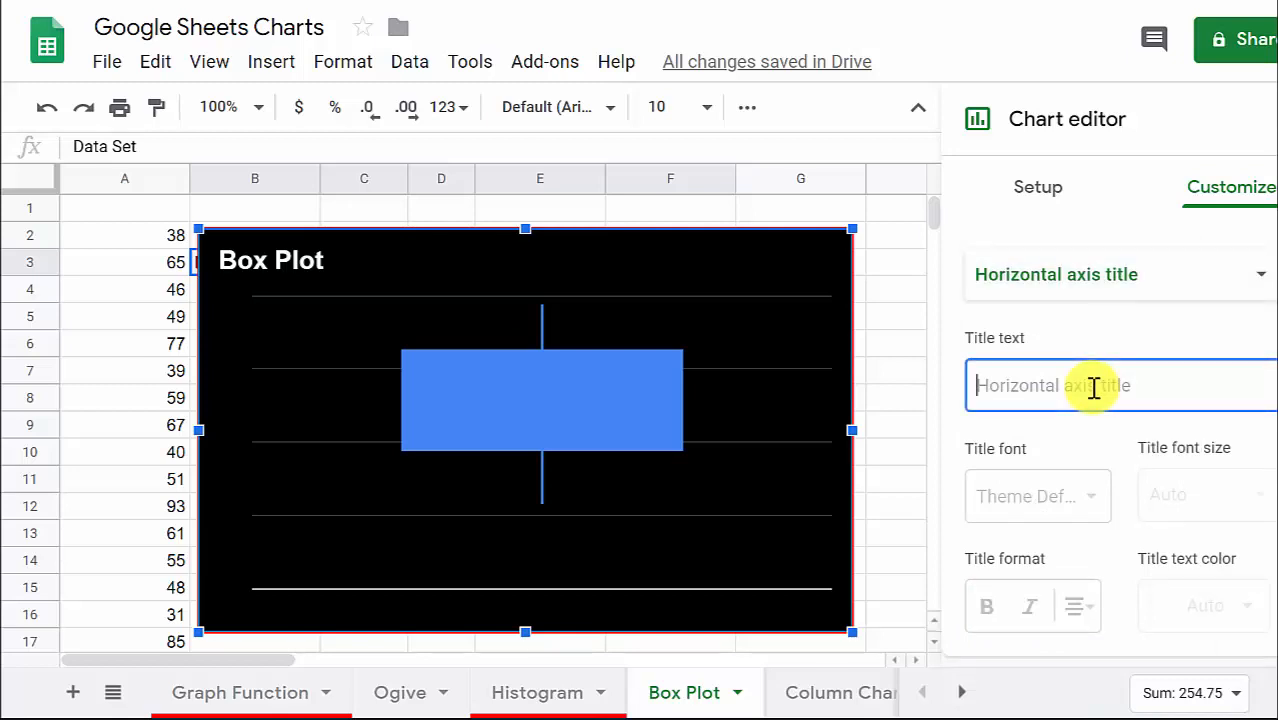
text(Da)
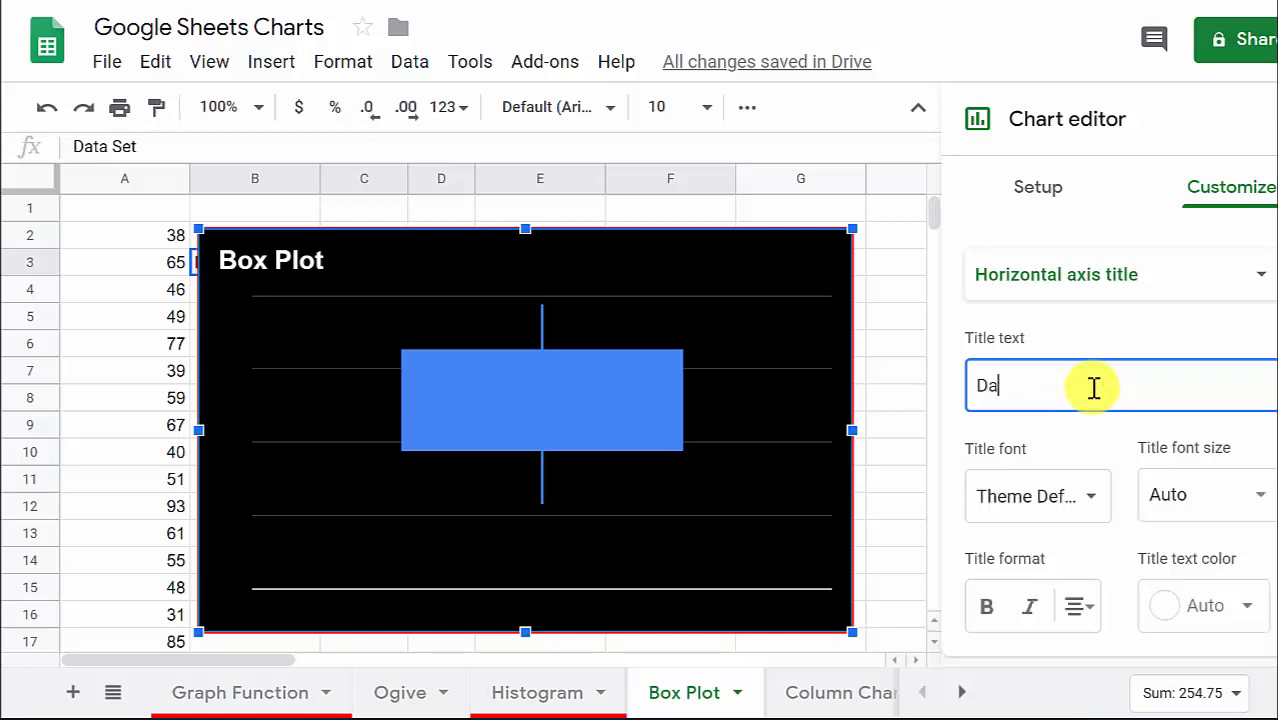
key(BackSpace)
key(BackSpace)
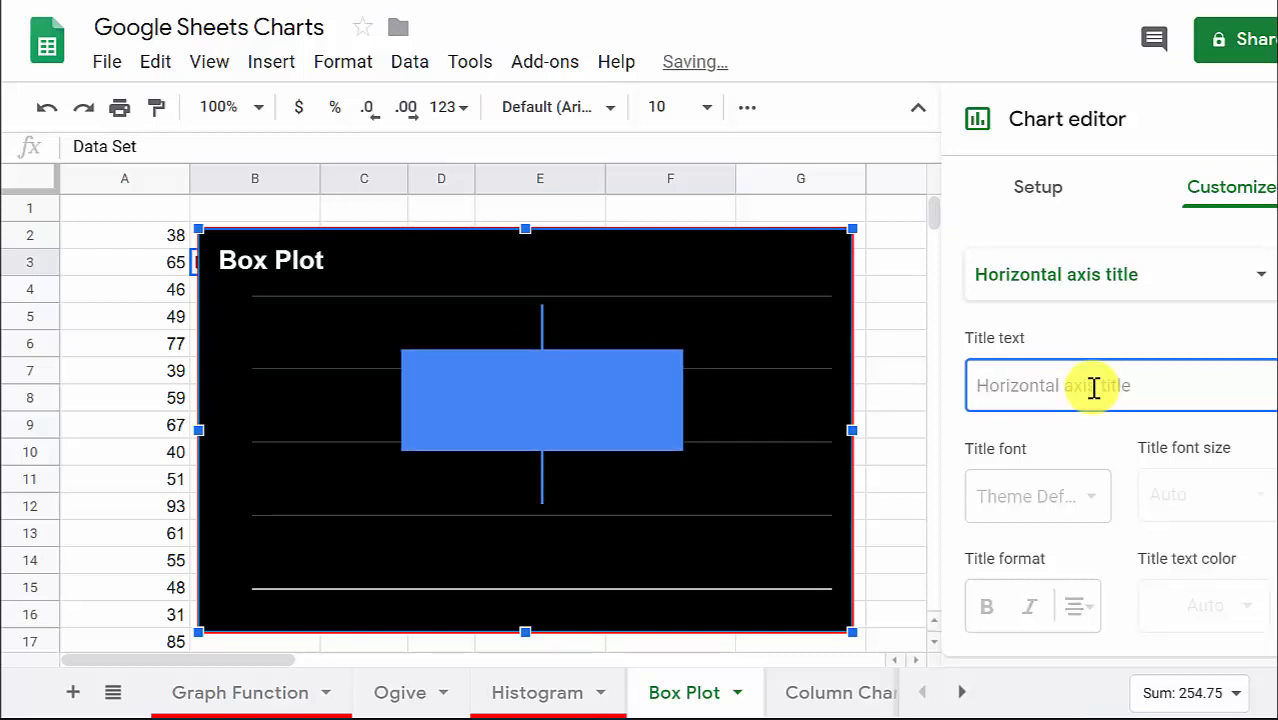
text(Cards)
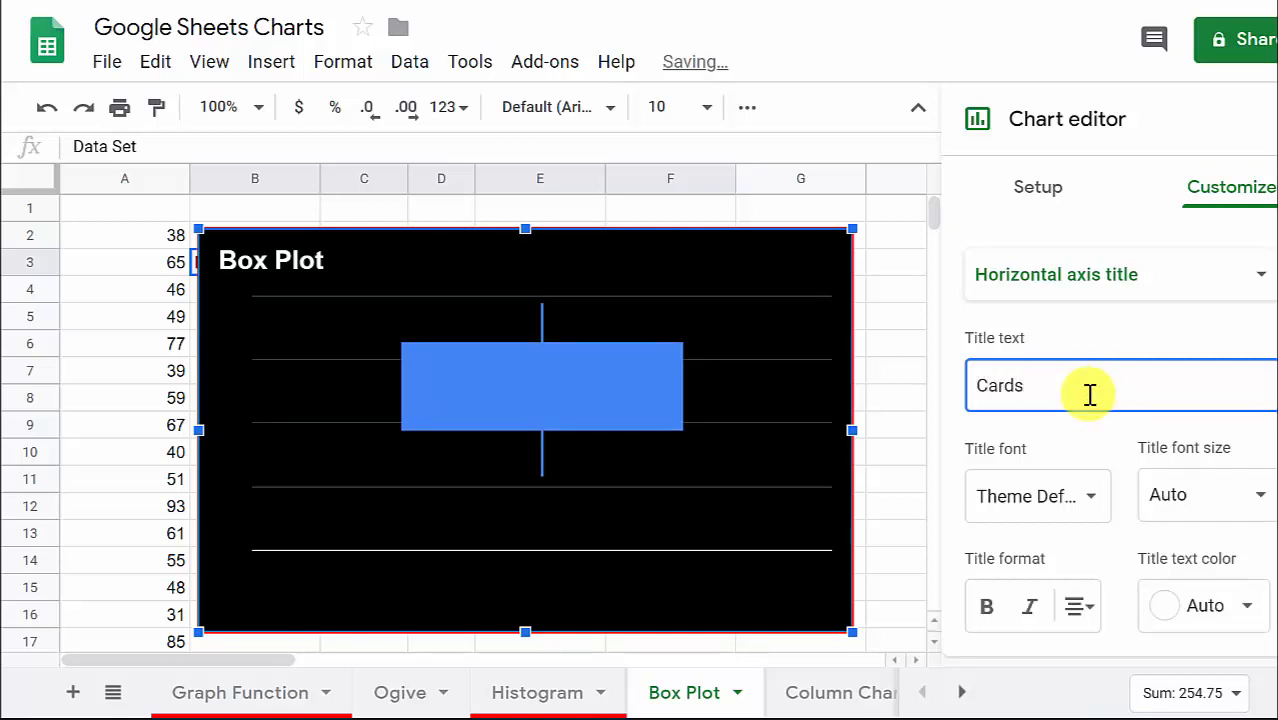
Set the horizontal axis title's text color to white.
scroll(1200, 540, down, 1)
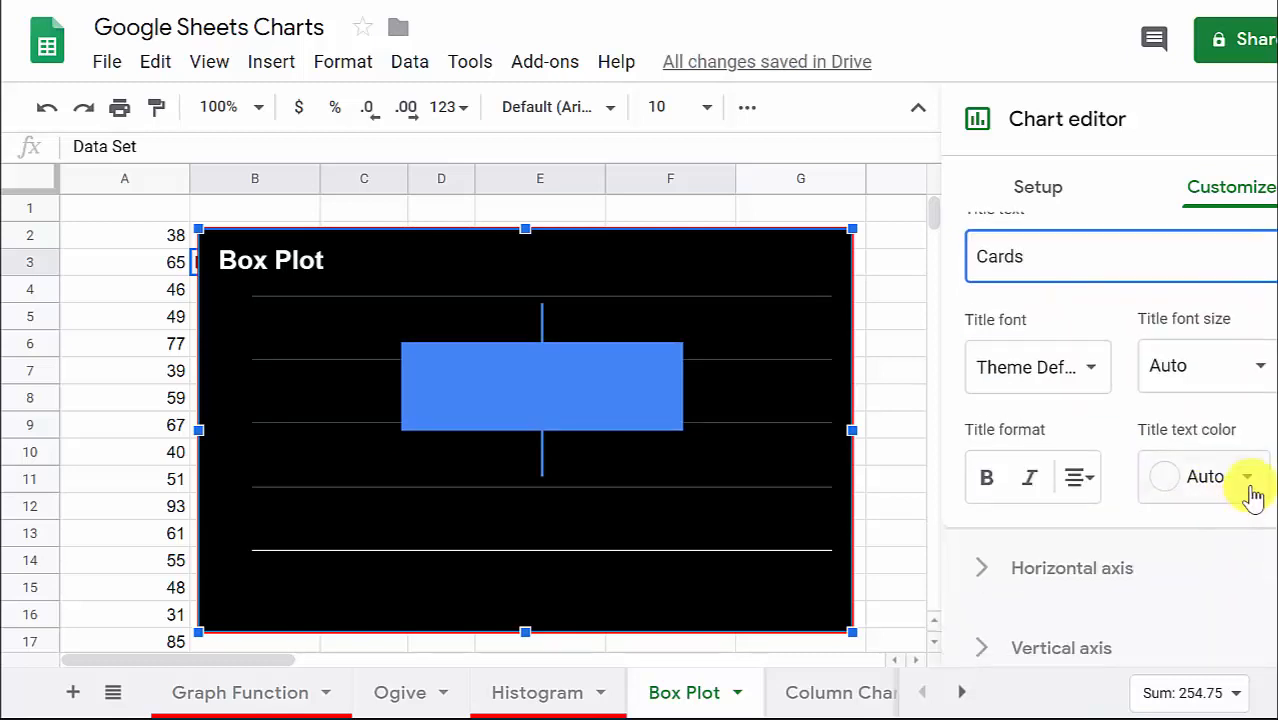
click(1249, 482)
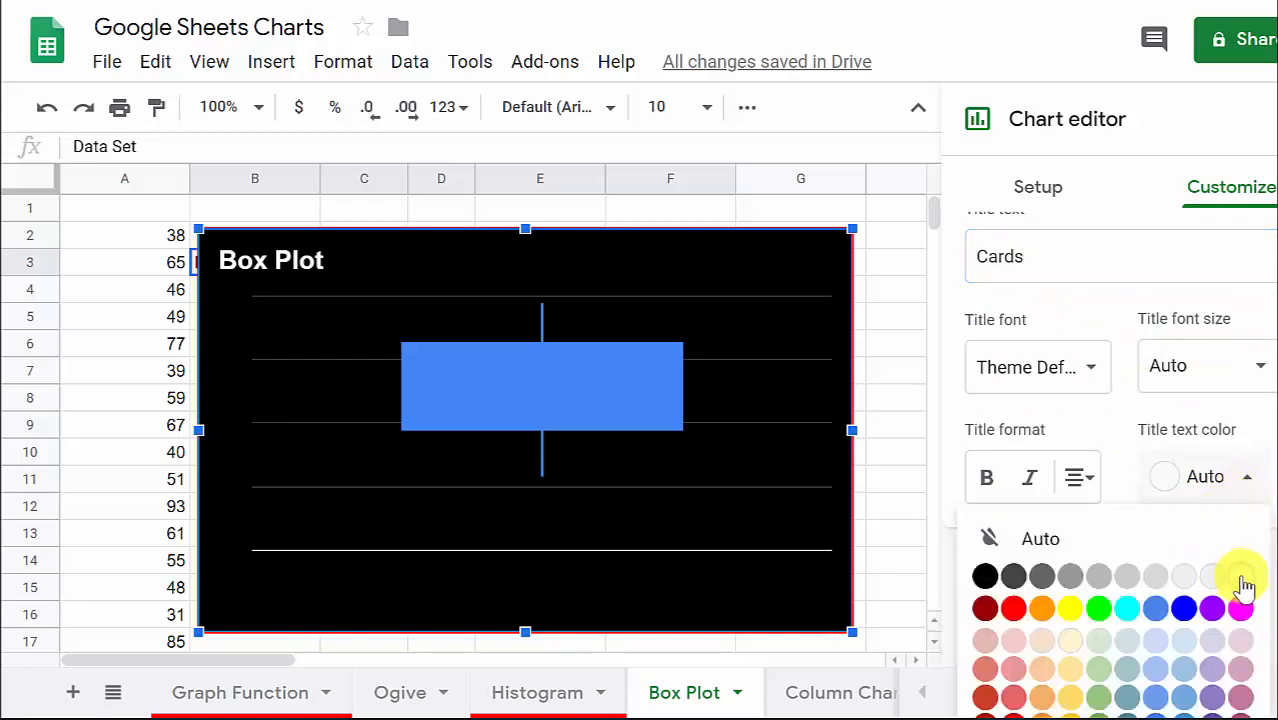
click(1245, 577)
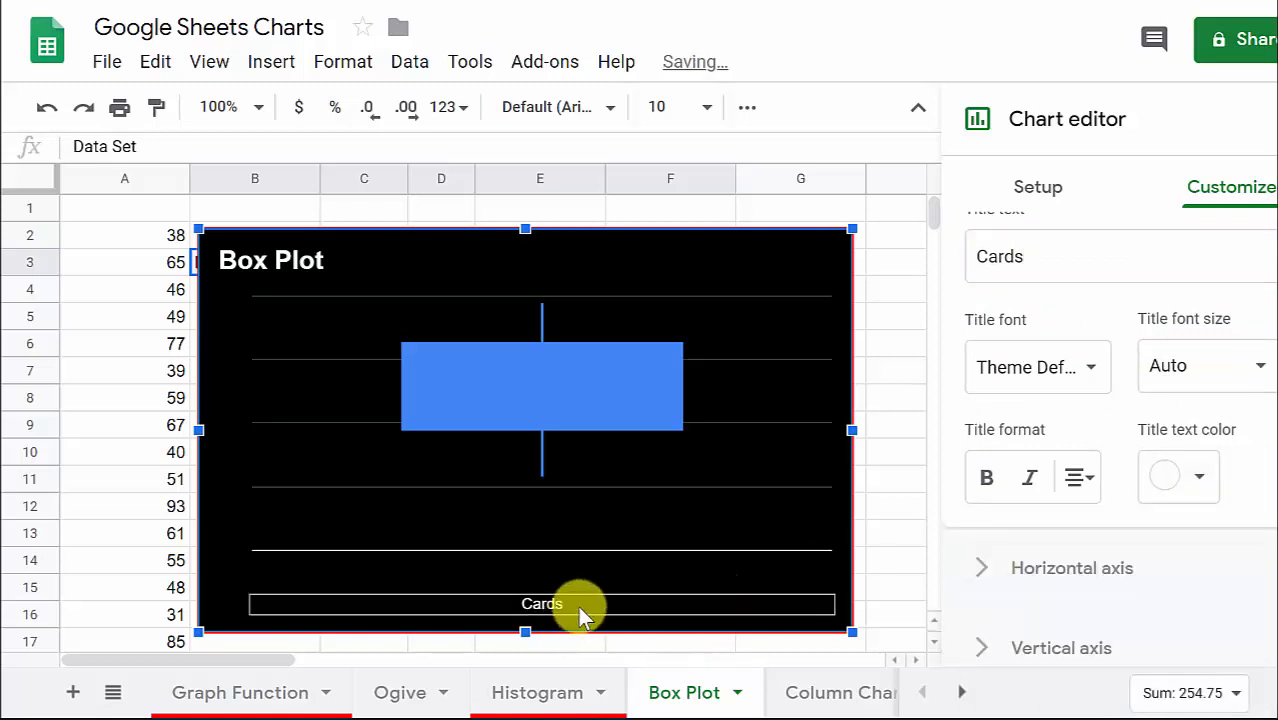
scroll(1018, 531, down, 1)
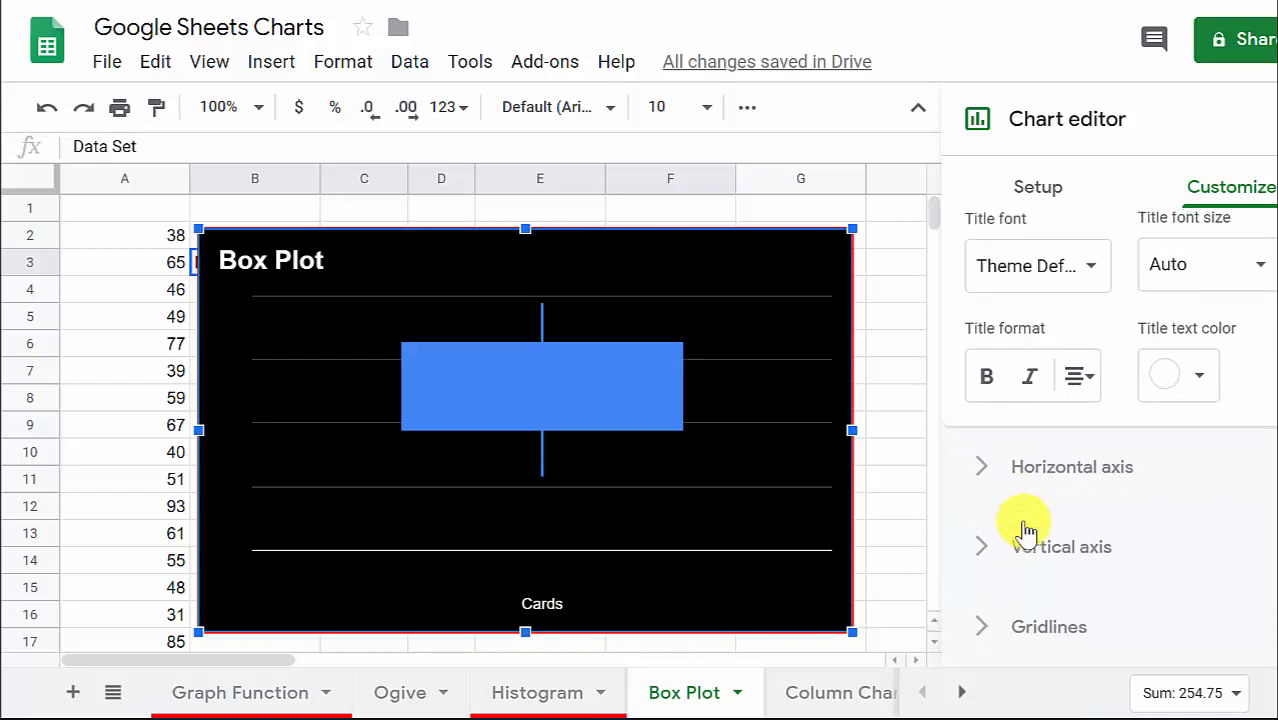
scroll(1018, 531, up, 2)
click(1253, 307)
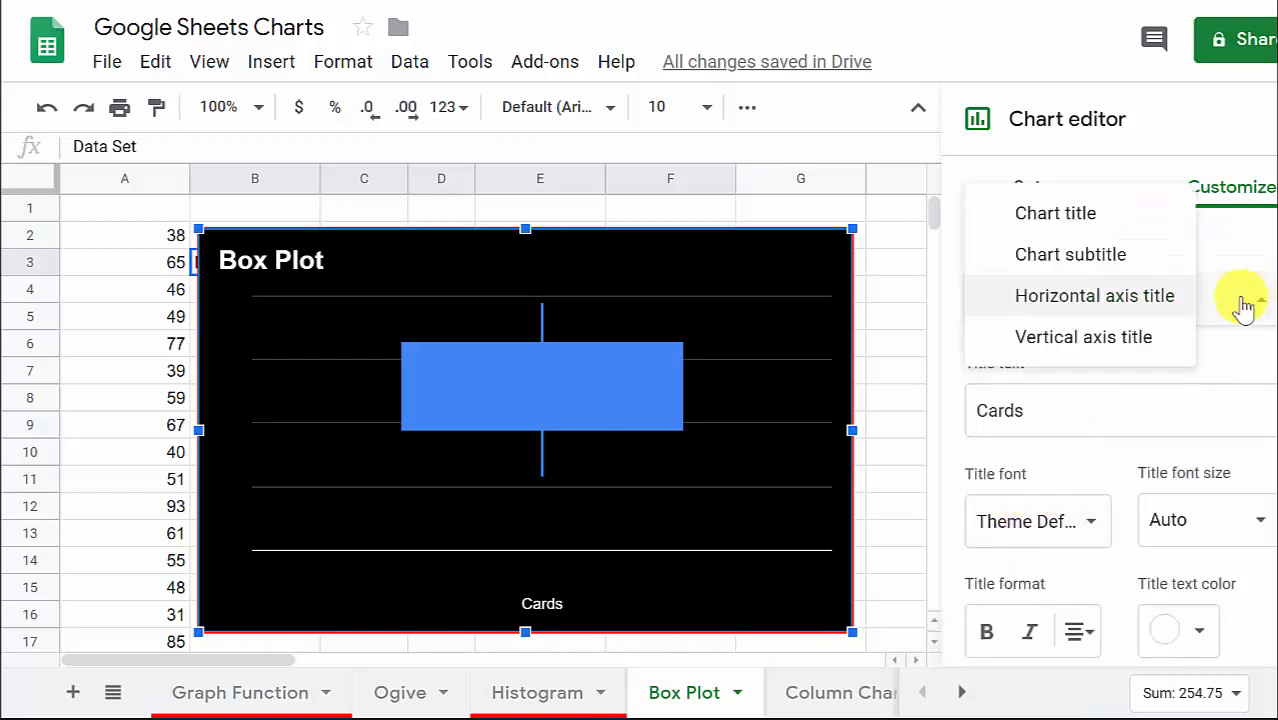
click(1100, 340)
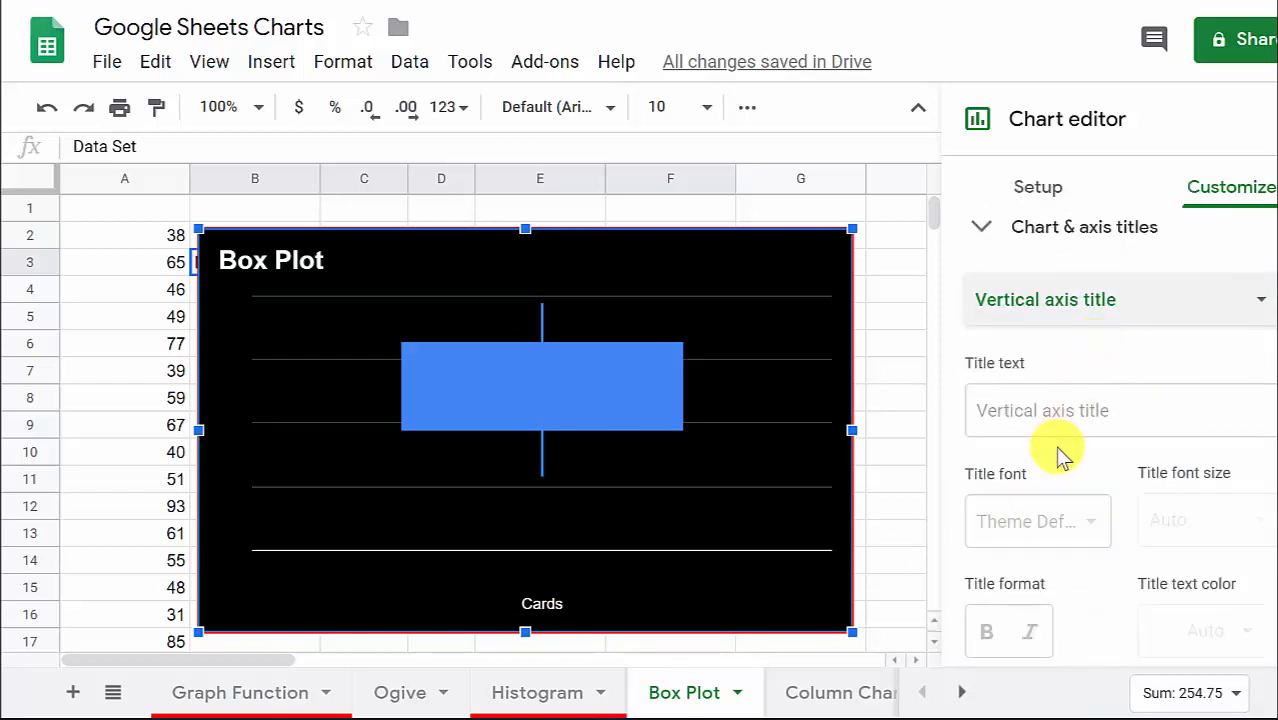
Set the horizontal axis label text color to white so the Data Set label shows on the black background.
scroll(1104, 420, down, 1)
scroll(1060, 453, down, 1)
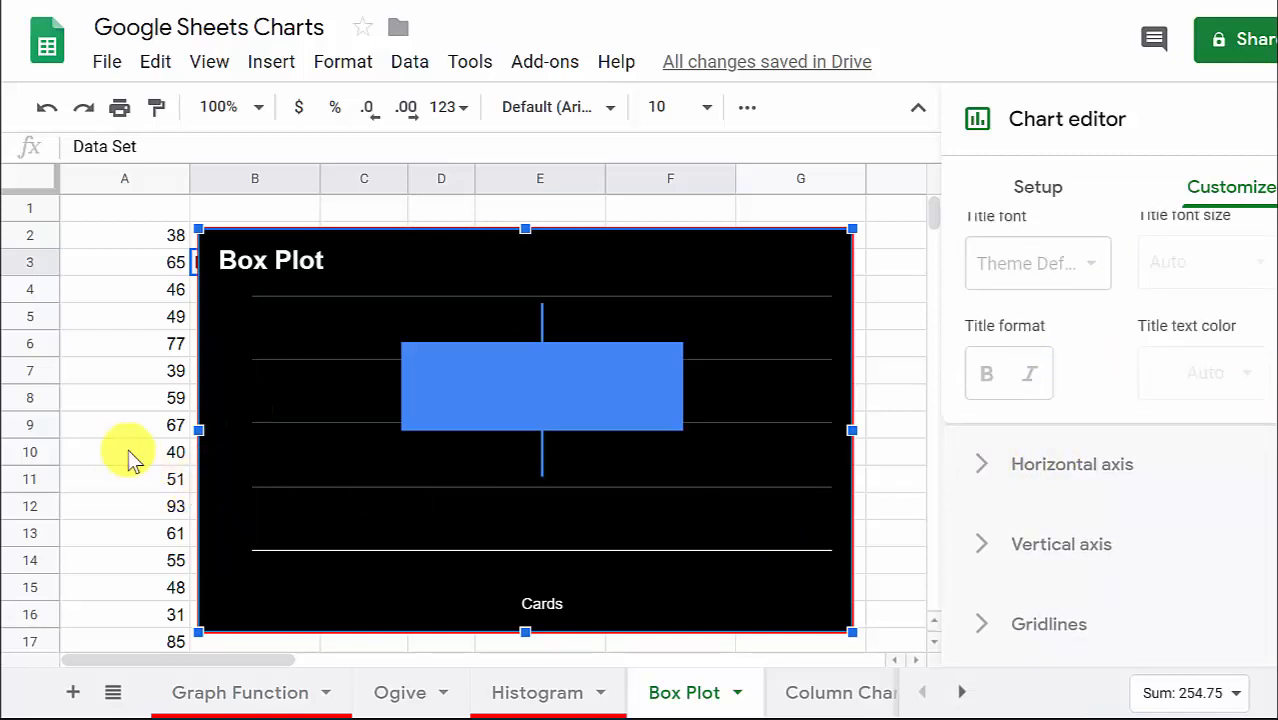
click(983, 467)
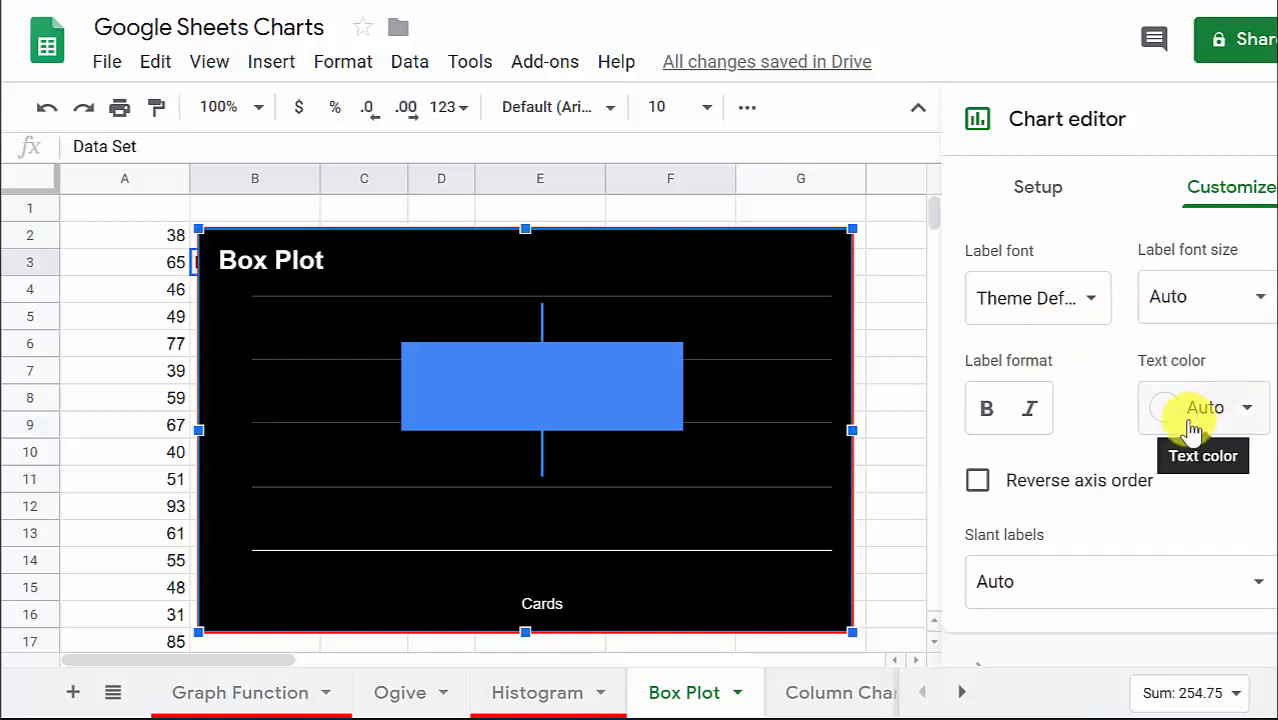
click(1248, 413)
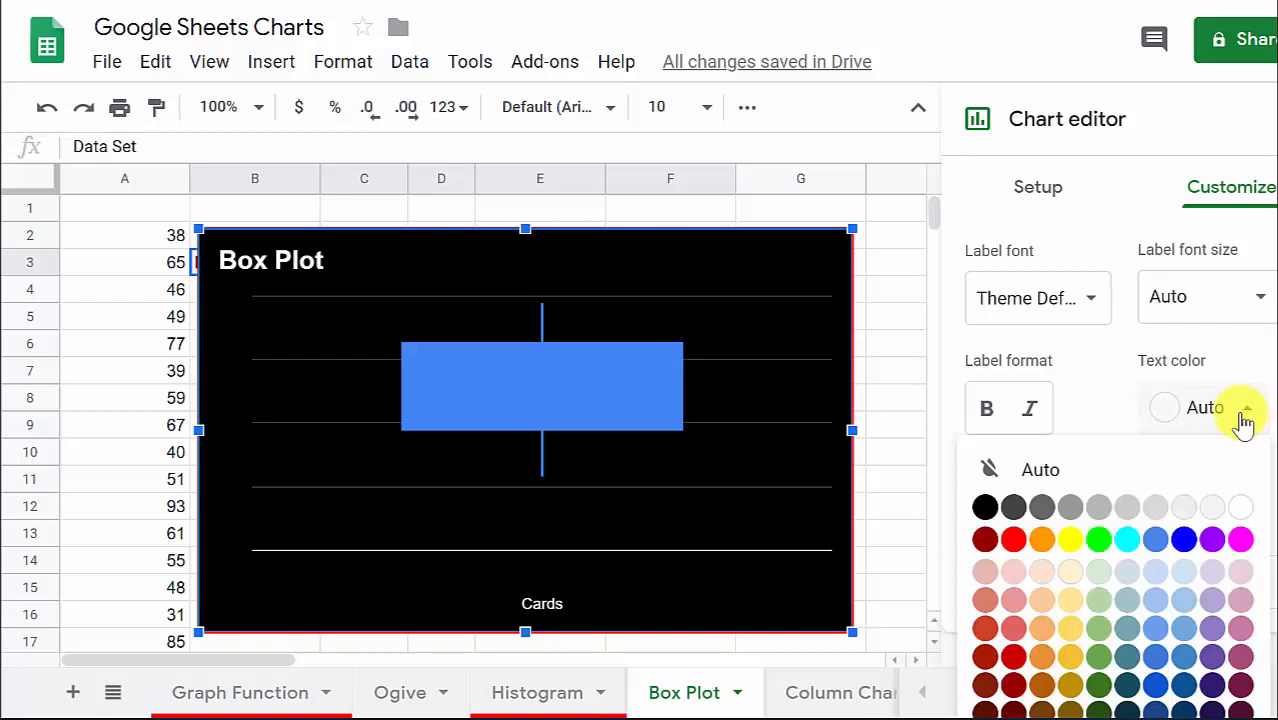
click(1241, 509)
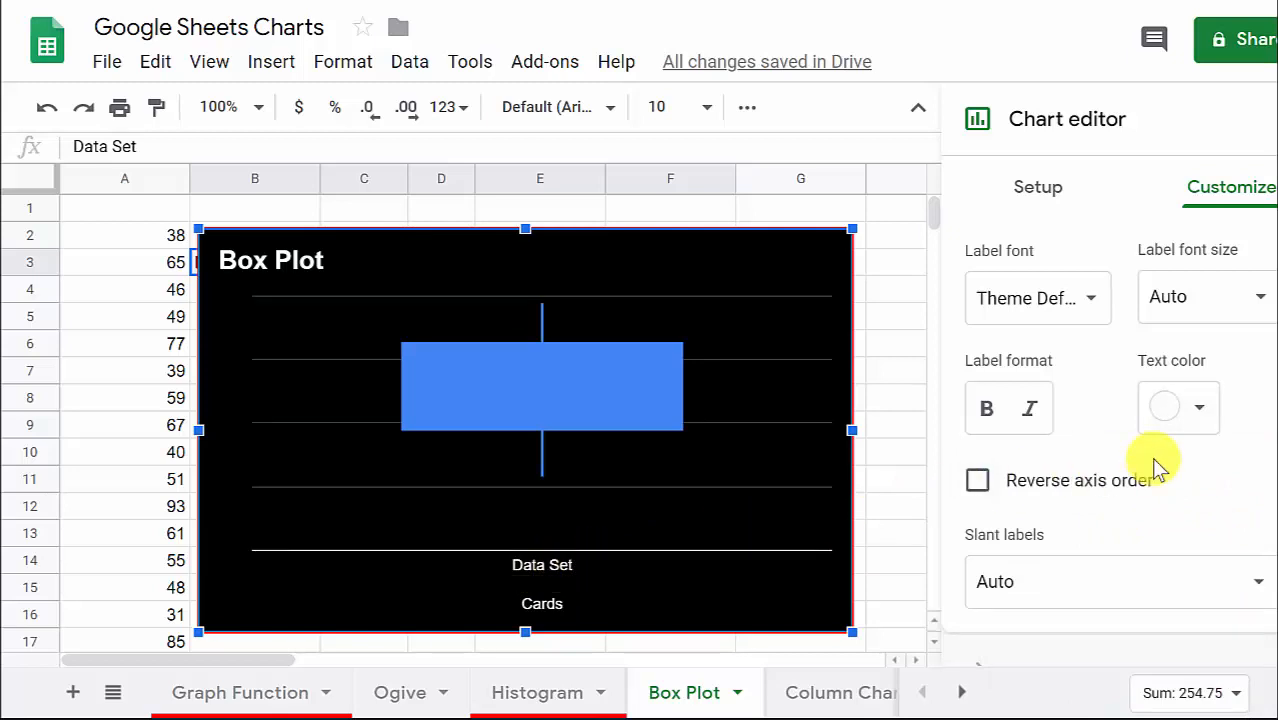
scroll(1085, 300, up, 3)
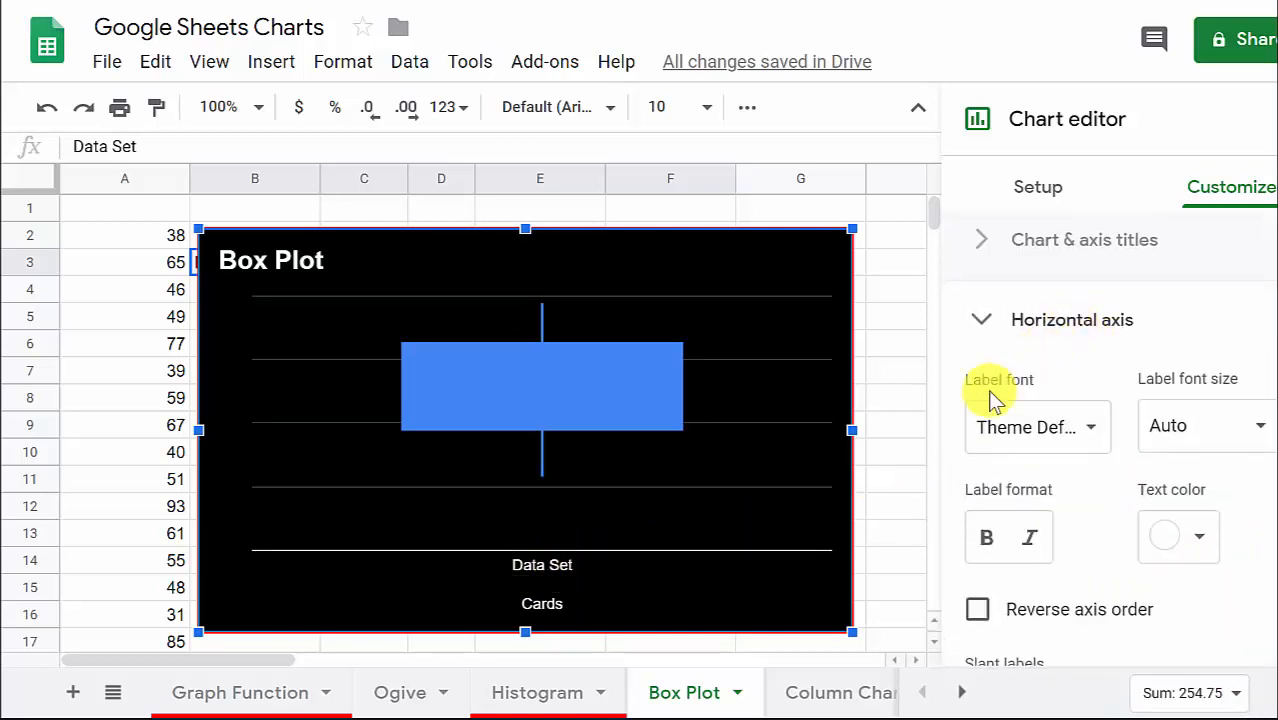
scroll(1072, 400, up, 2)
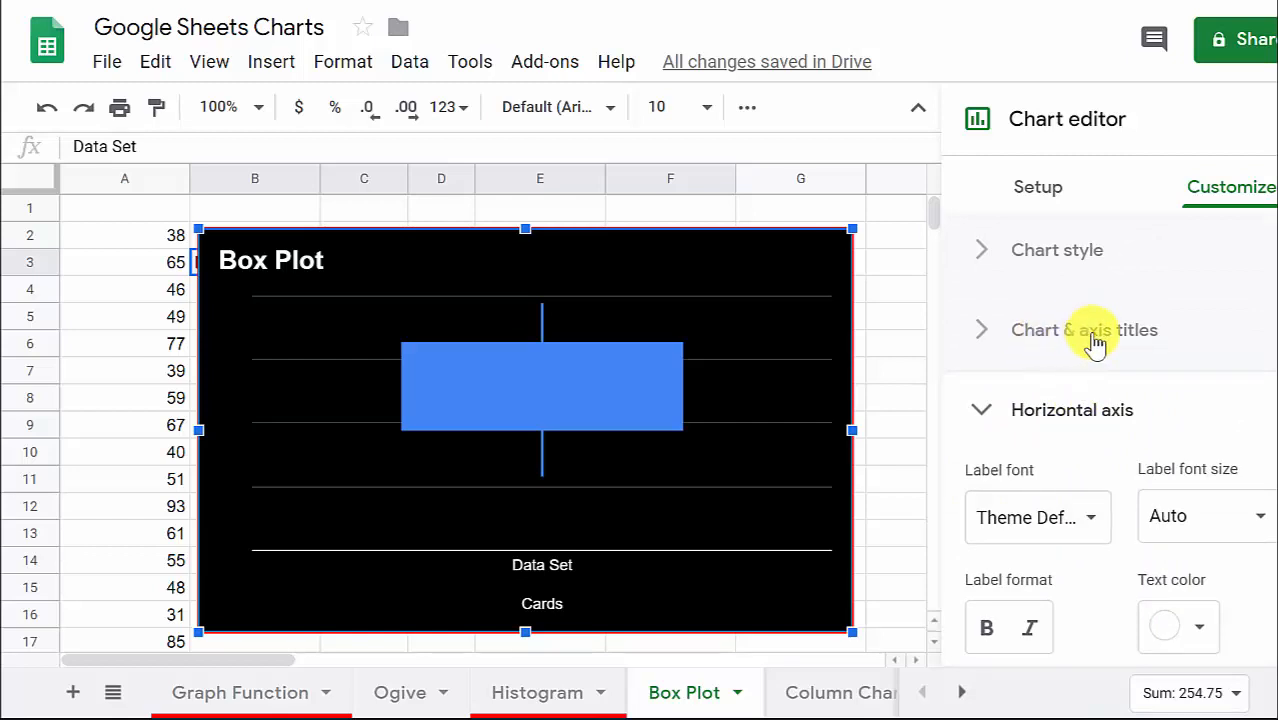
Set the vertical axis label text color to white.
scroll(1095, 342, down, 4)
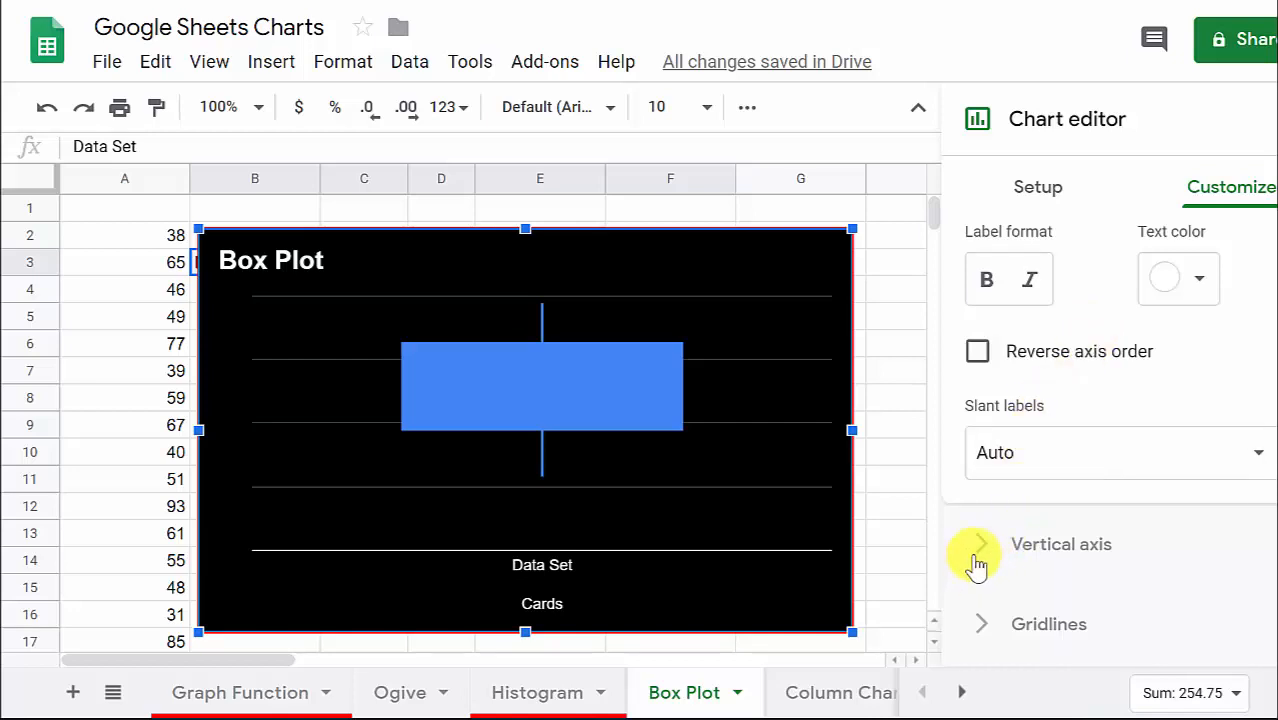
click(988, 546)
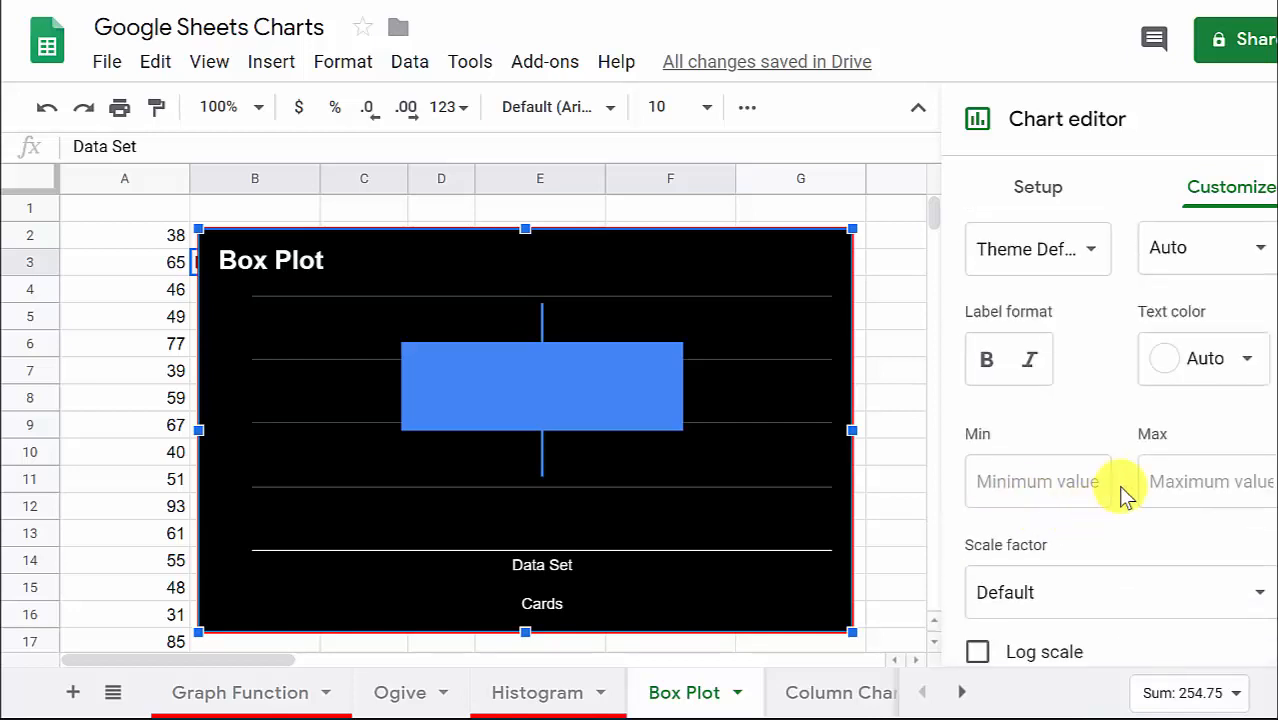
click(1246, 364)
click(1240, 460)
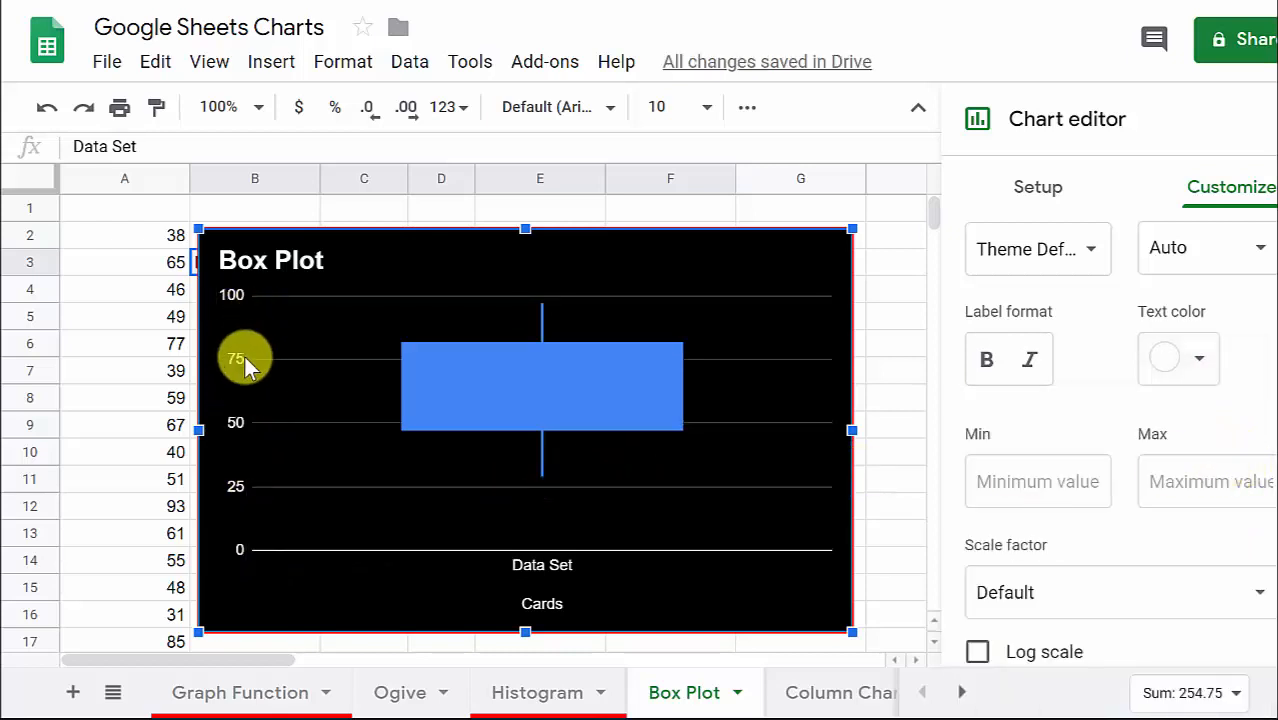
Try a major gridline count of 2 for the chart's vertical axis and restore the count to Auto.
scroll(1134, 429, down, 3)
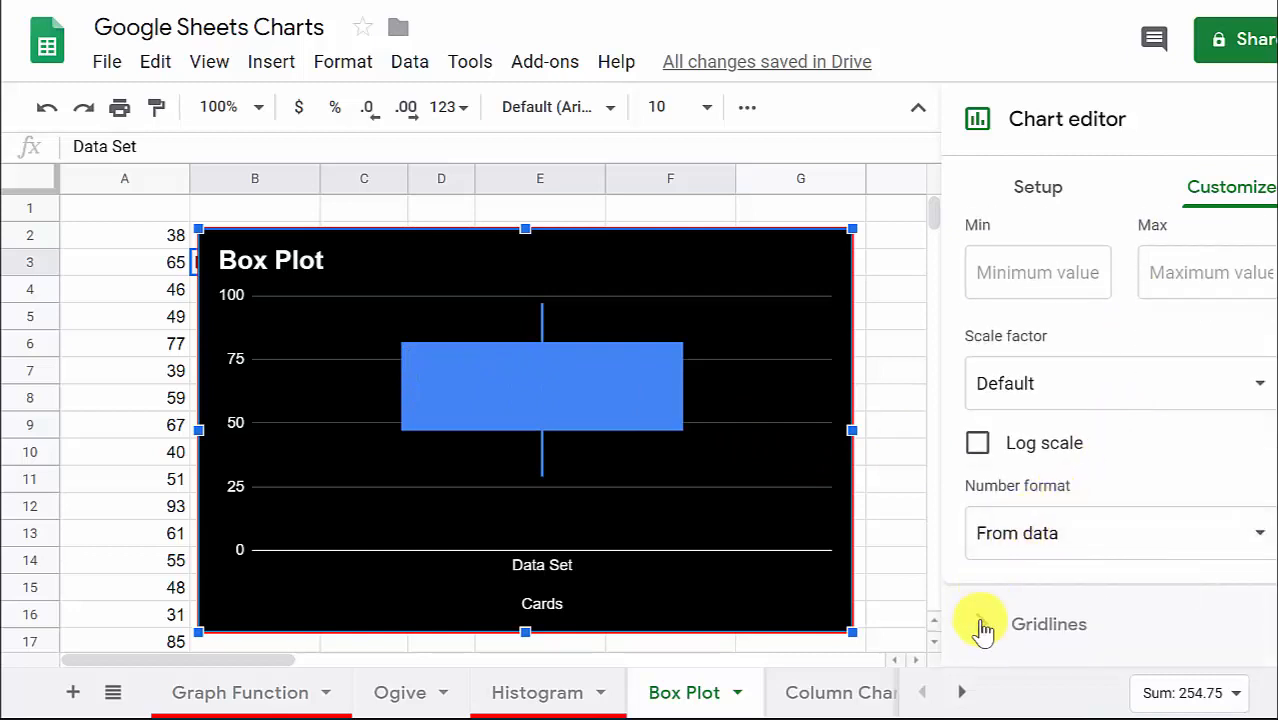
click(978, 623)
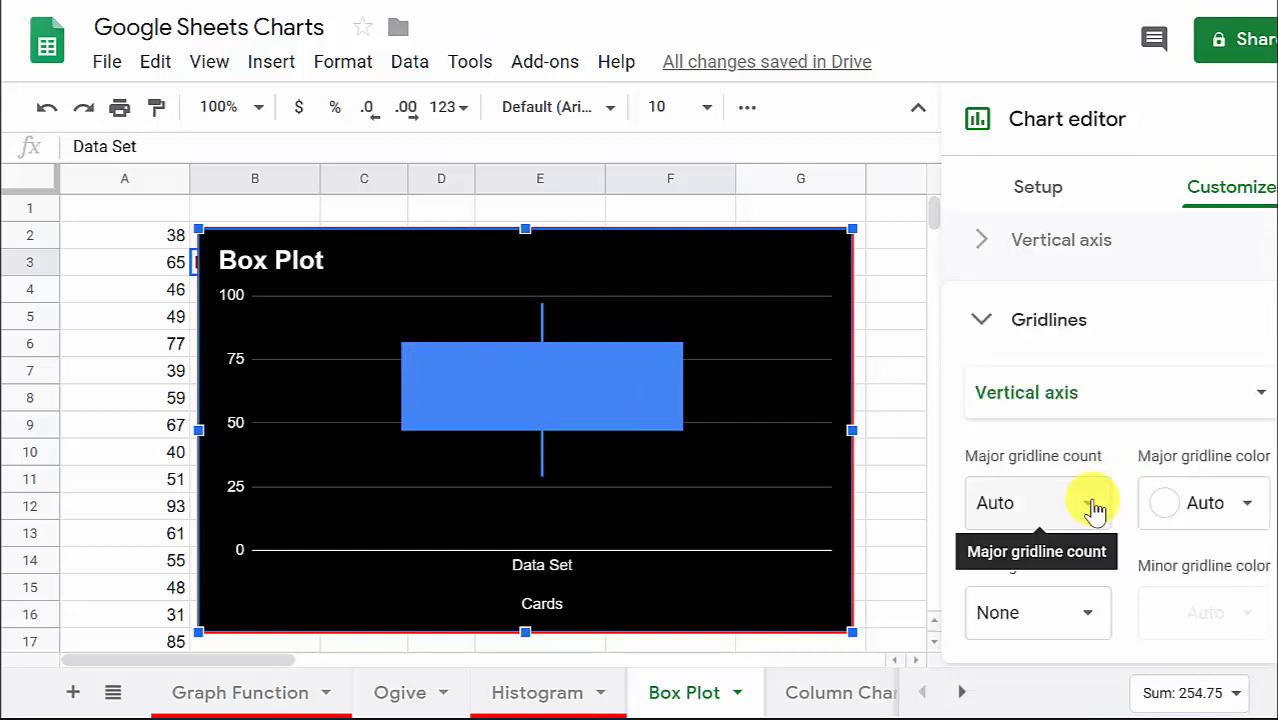
click(1090, 504)
click(1022, 684)
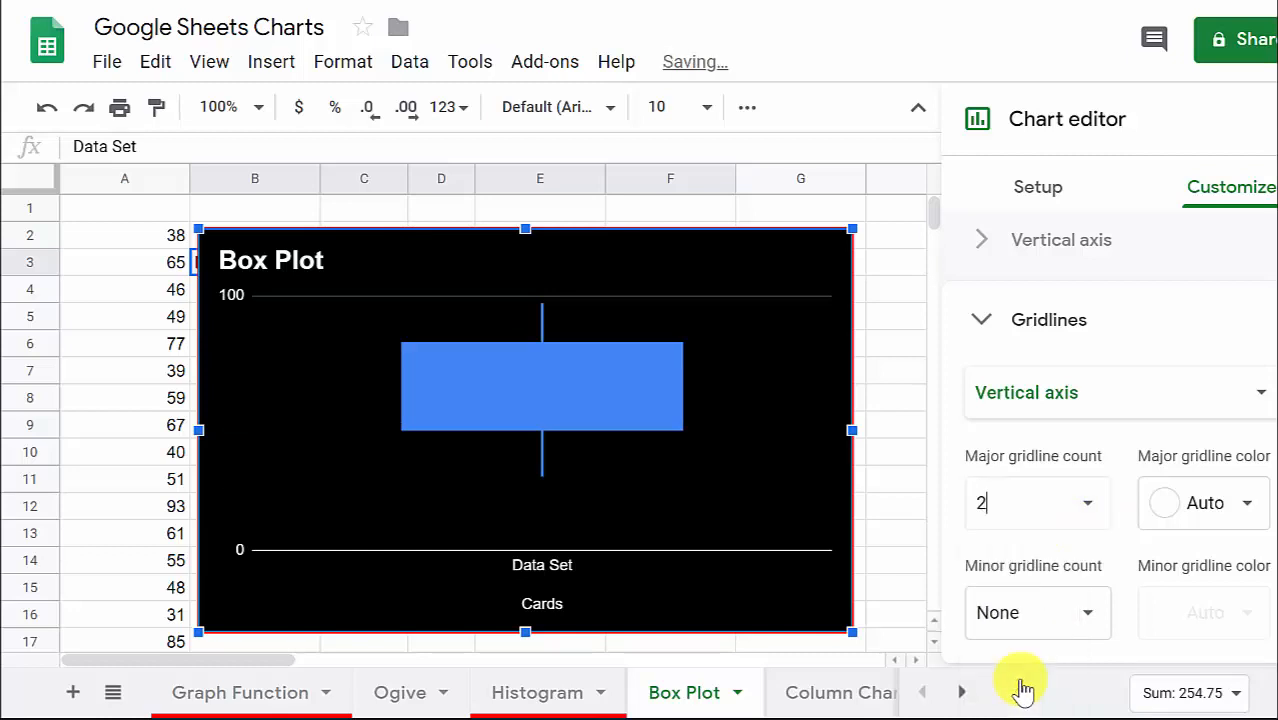
click(1076, 614)
click(1082, 618)
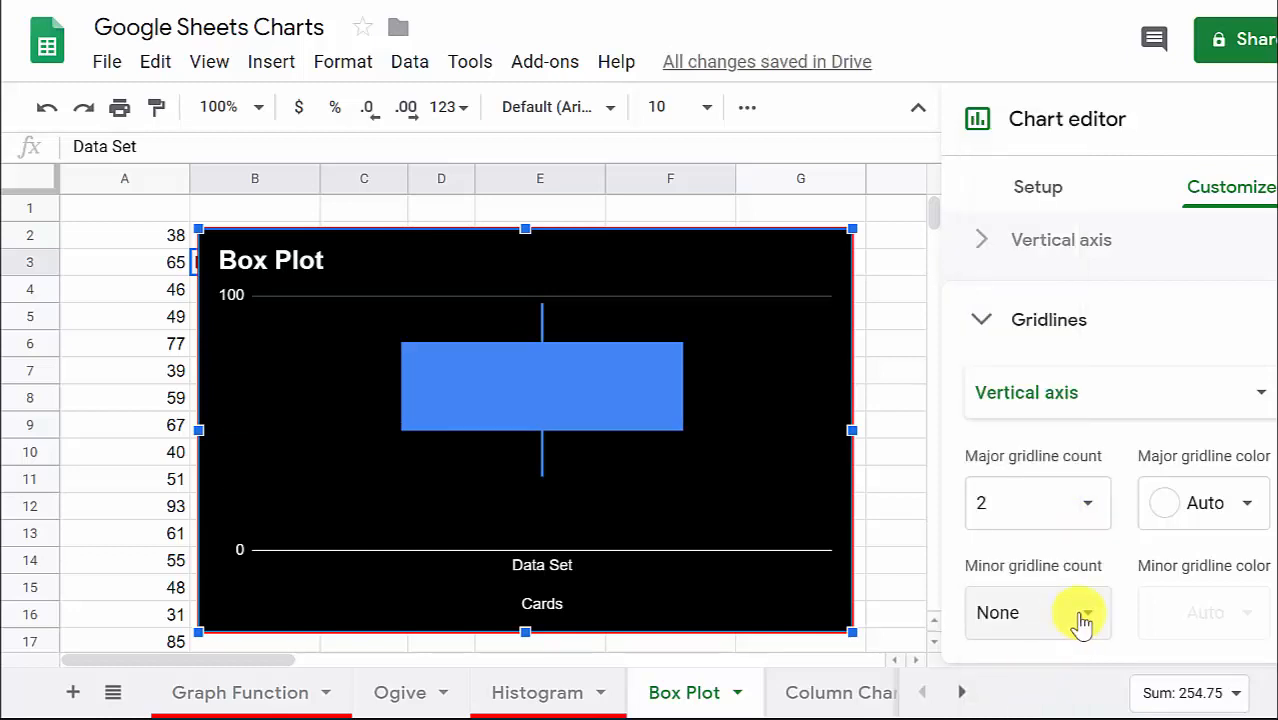
click(1090, 515)
click(1036, 562)
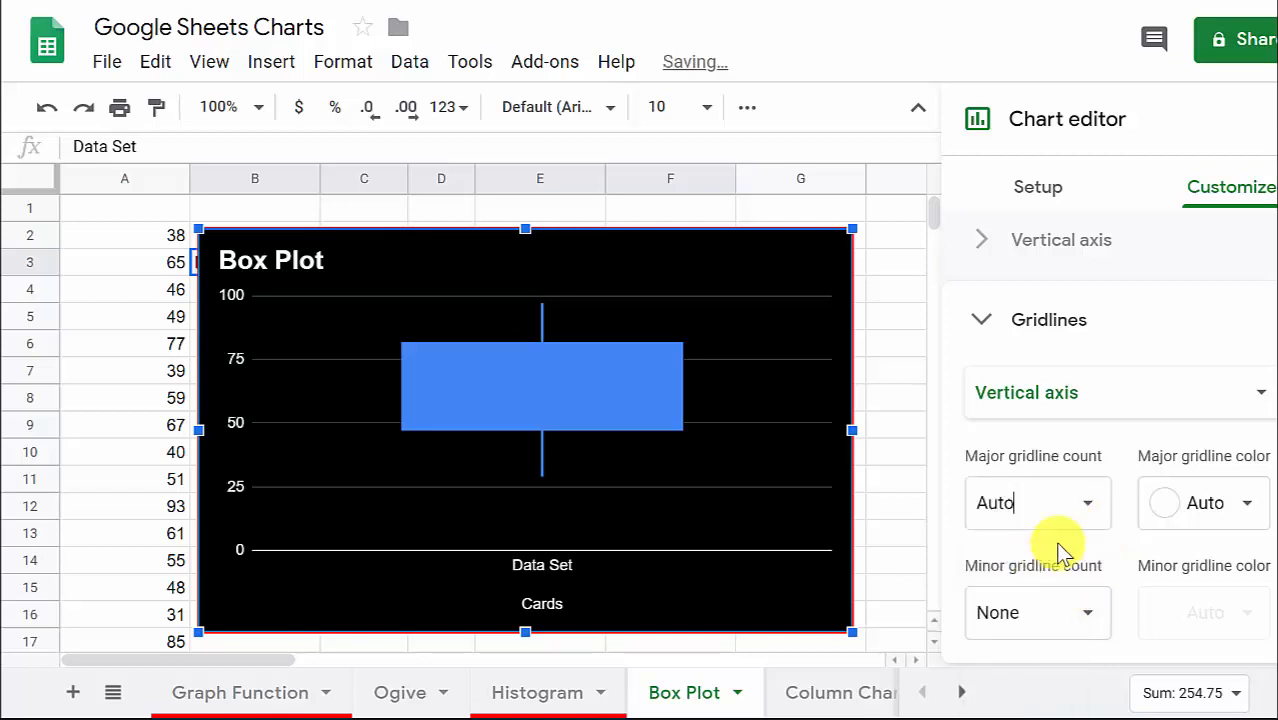
Set the vertical axis minor gridline count to 2 and close the chart editor.
click(1088, 628)
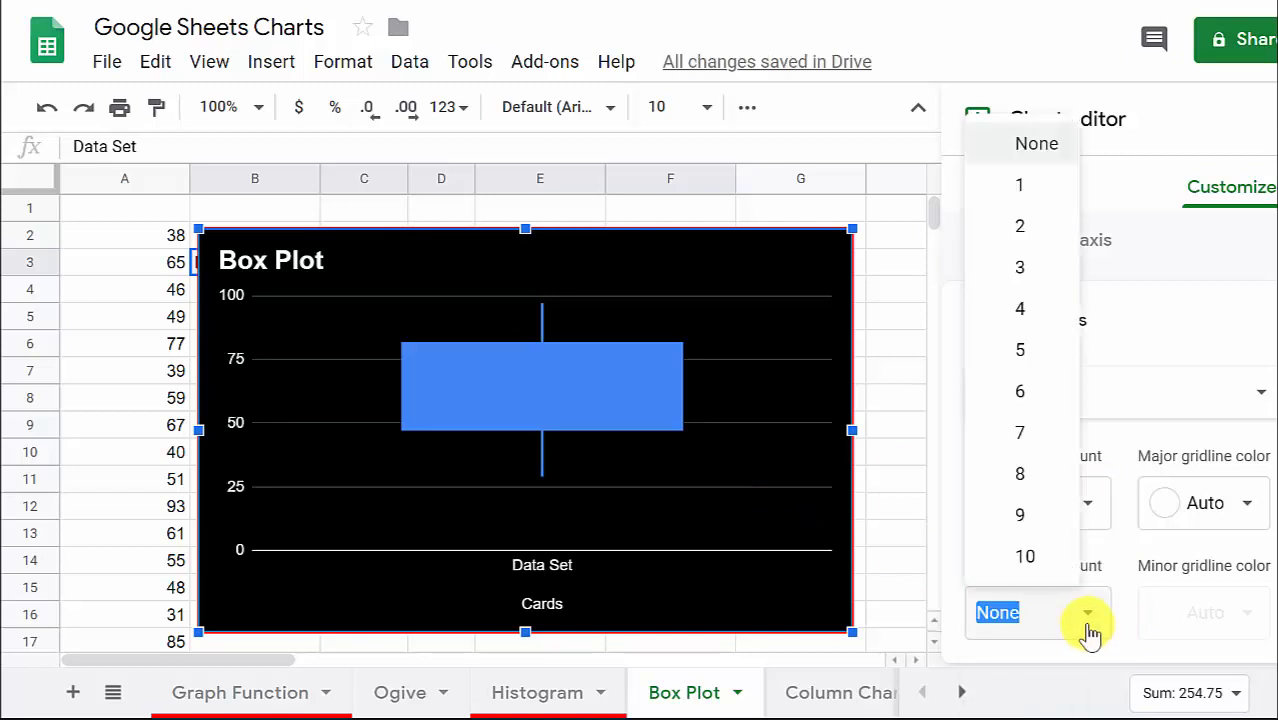
click(1020, 236)
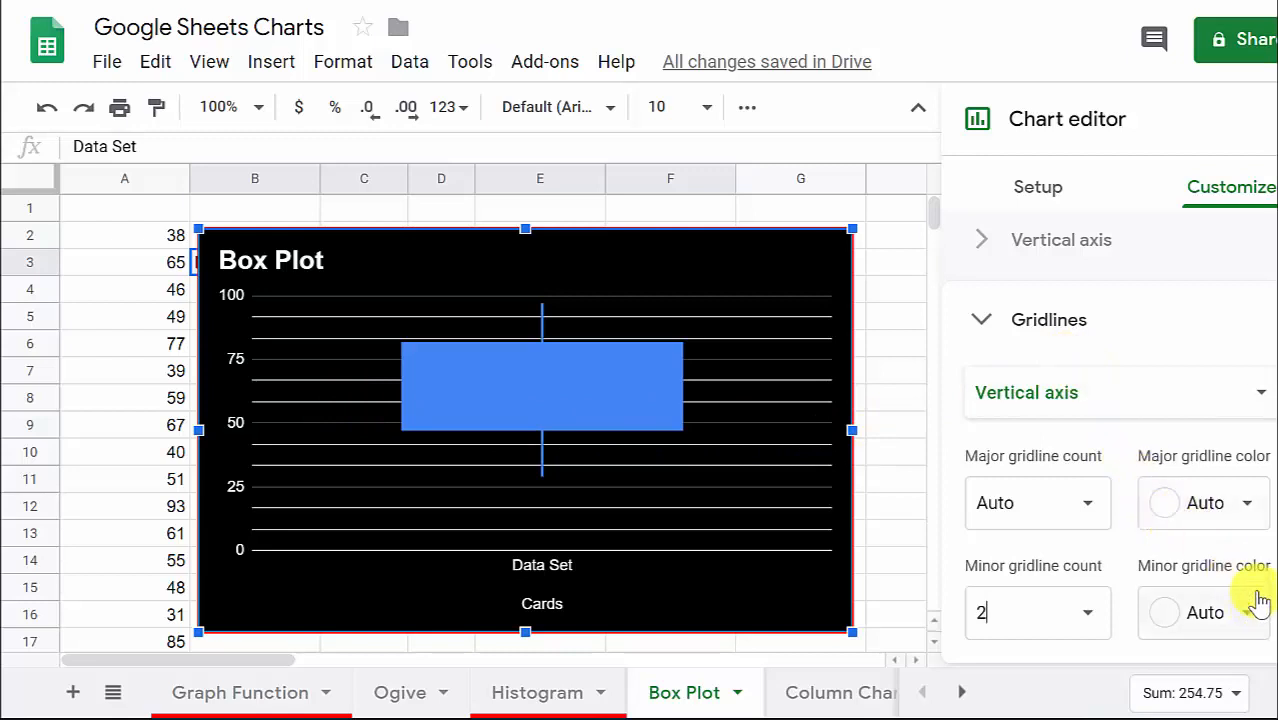
scroll(1180, 500, up, 3)
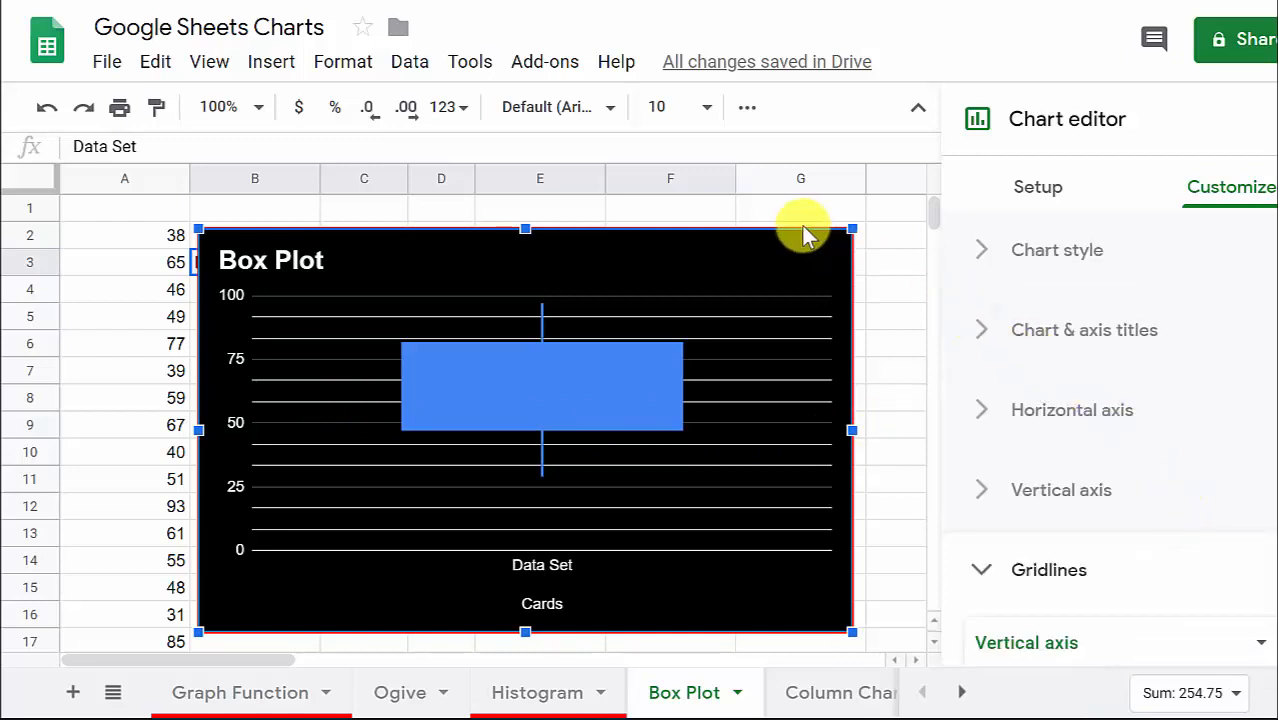
click(905, 237)
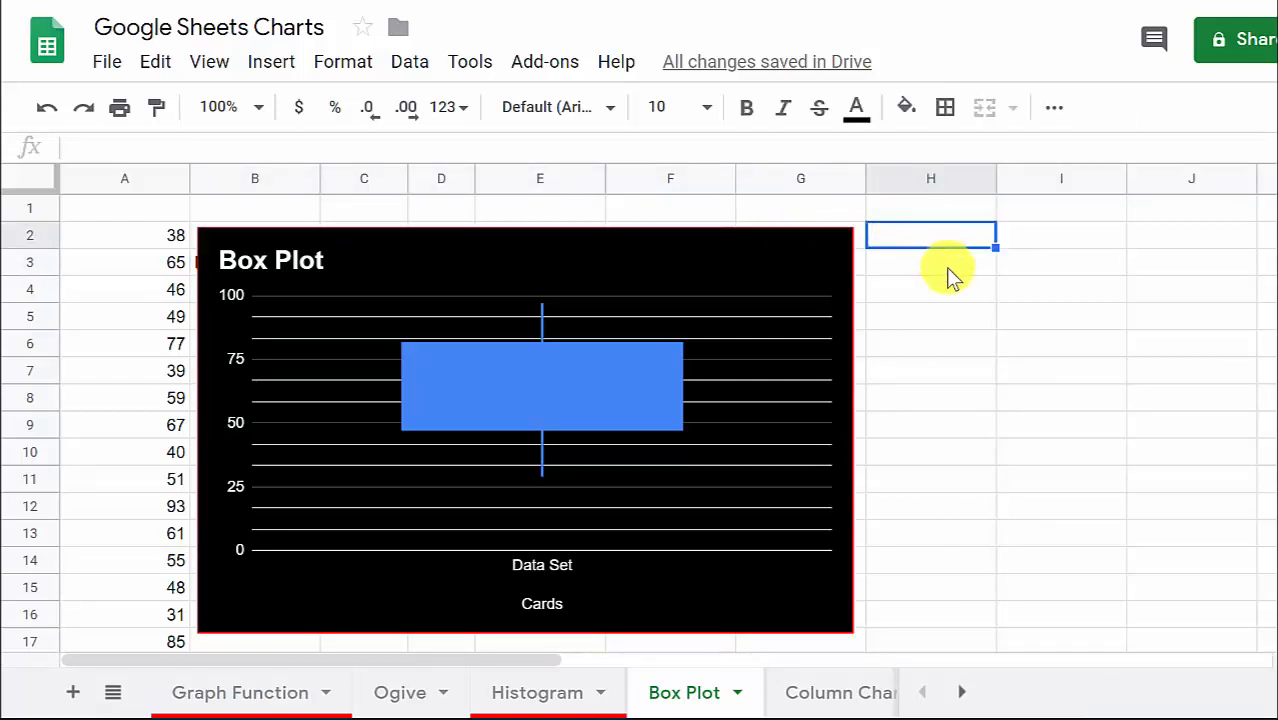